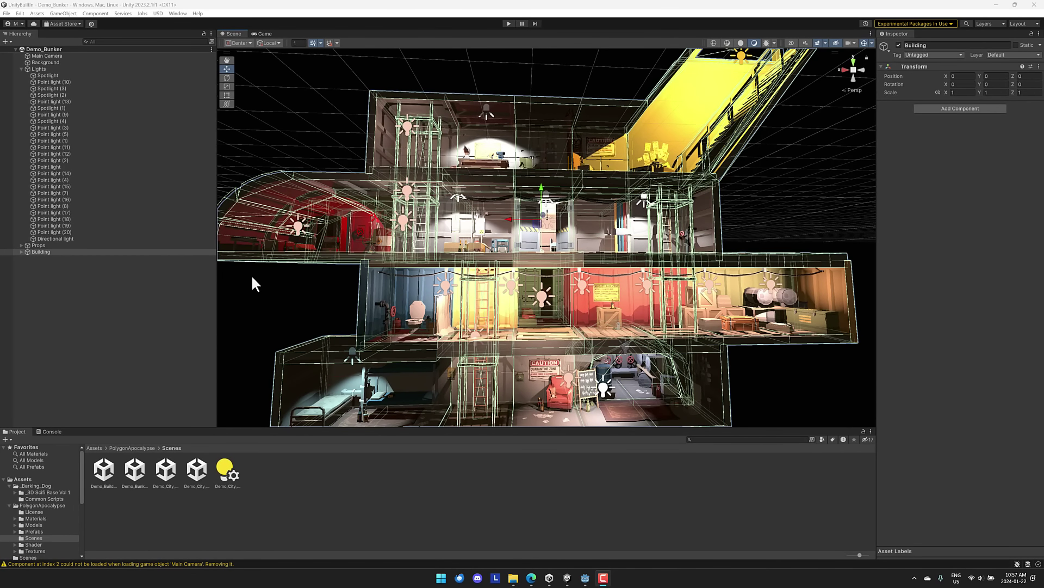
- Fly the Unity view through the bunker's rooms and middle floors, then pull back
key("w")
right_click_drag(563, 273, 565, 277)
key("s")
key("w")
key("s")
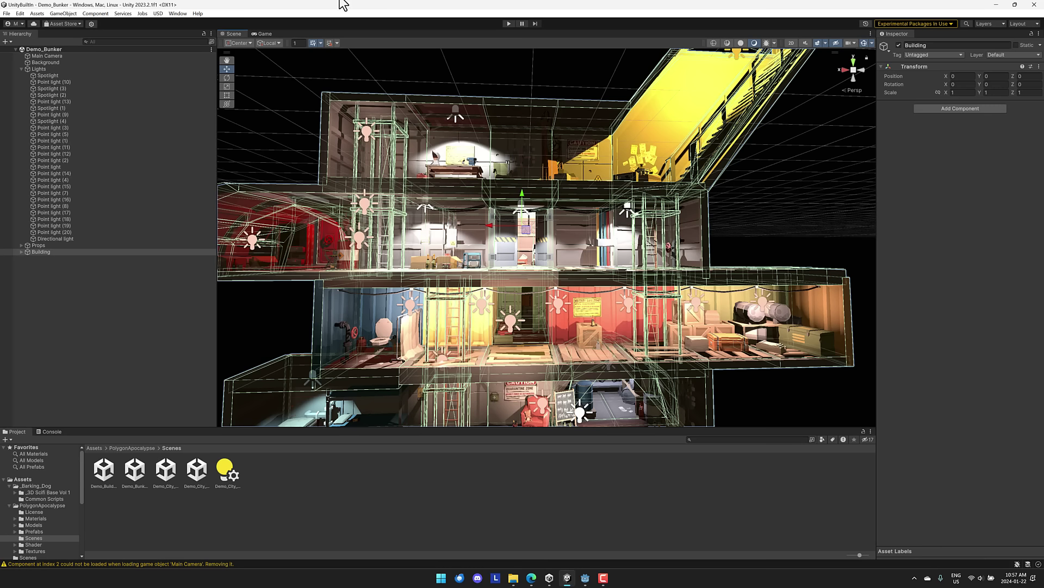
- Check the Package Manager's installed packages for glTF and USD support
left_click(179, 16)
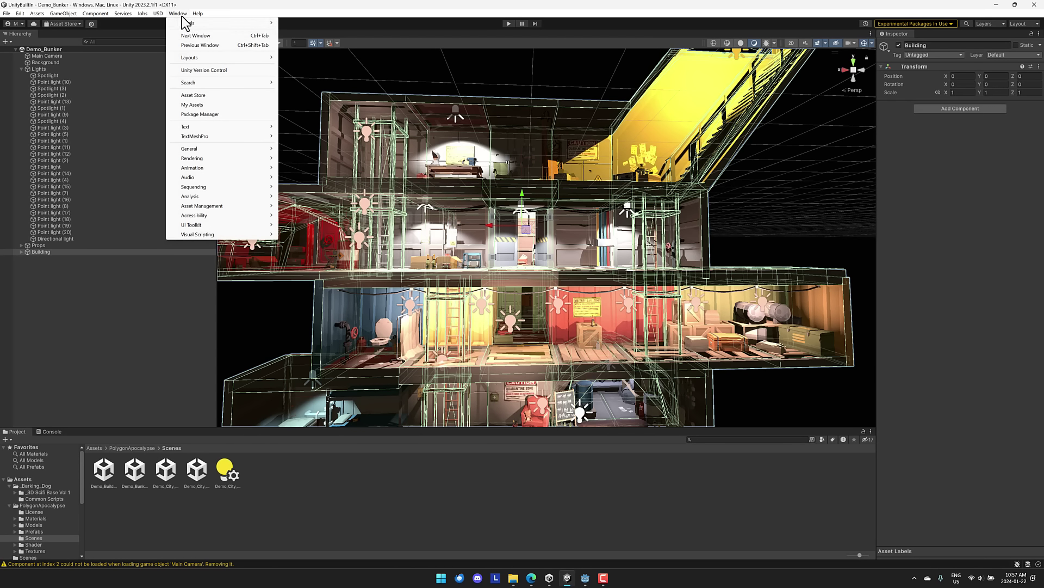
left_click(215, 116)
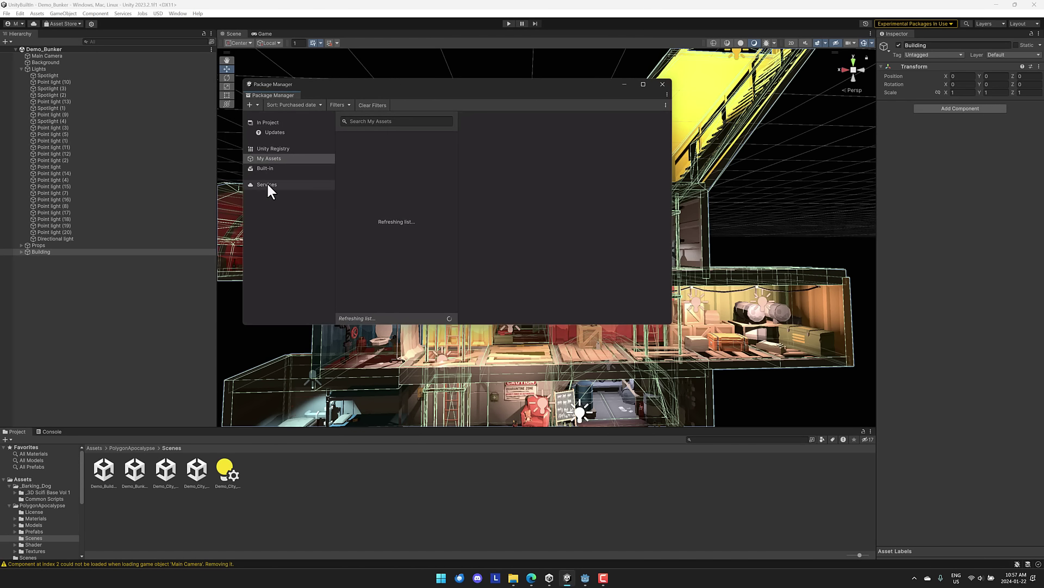
left_click(269, 124)
left_click(372, 120)
type("gl")
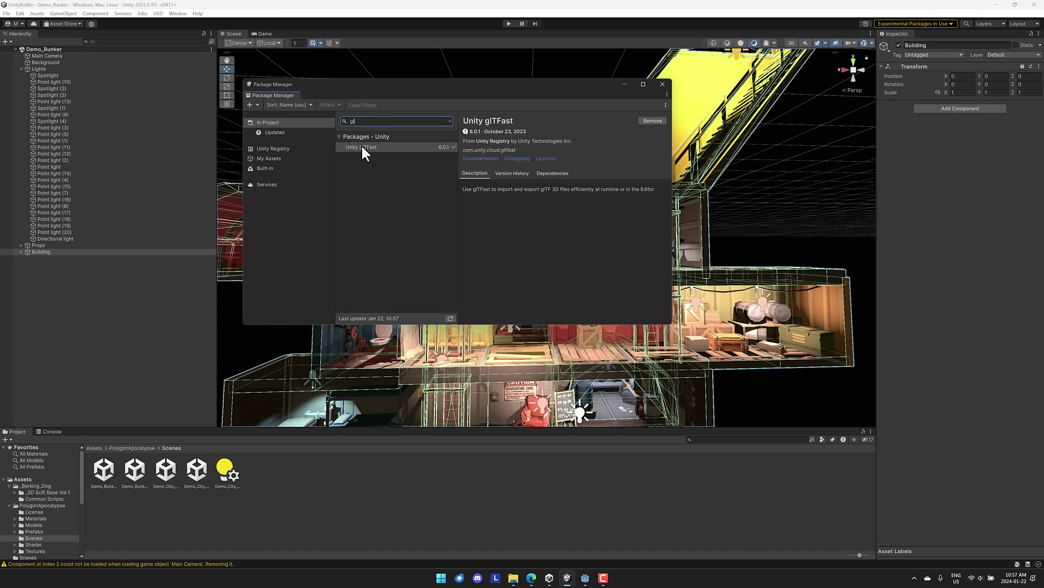
left_click(258, 104)
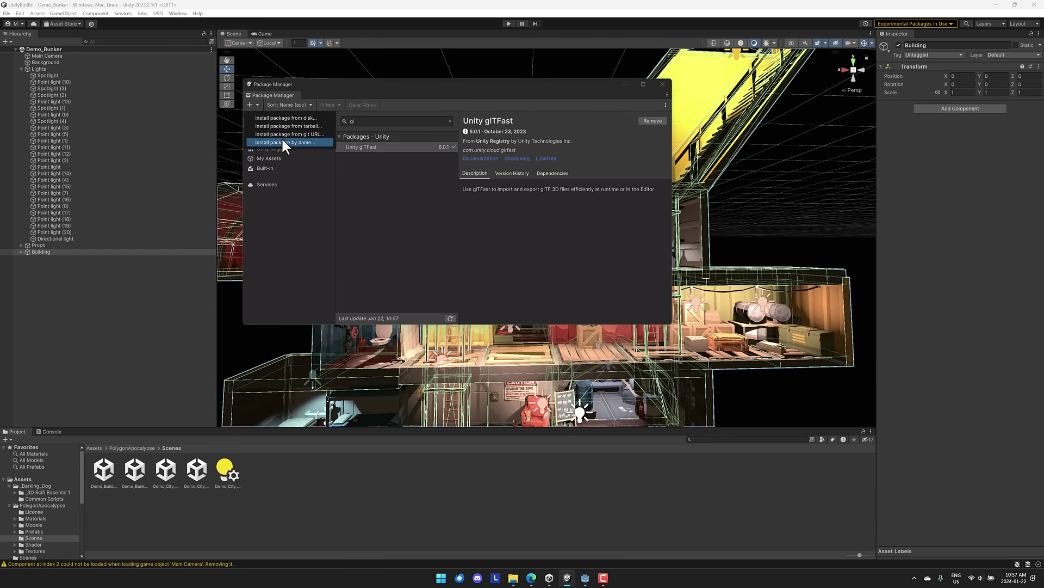
left_click(552, 258)
double_click(365, 122)
type("usd")
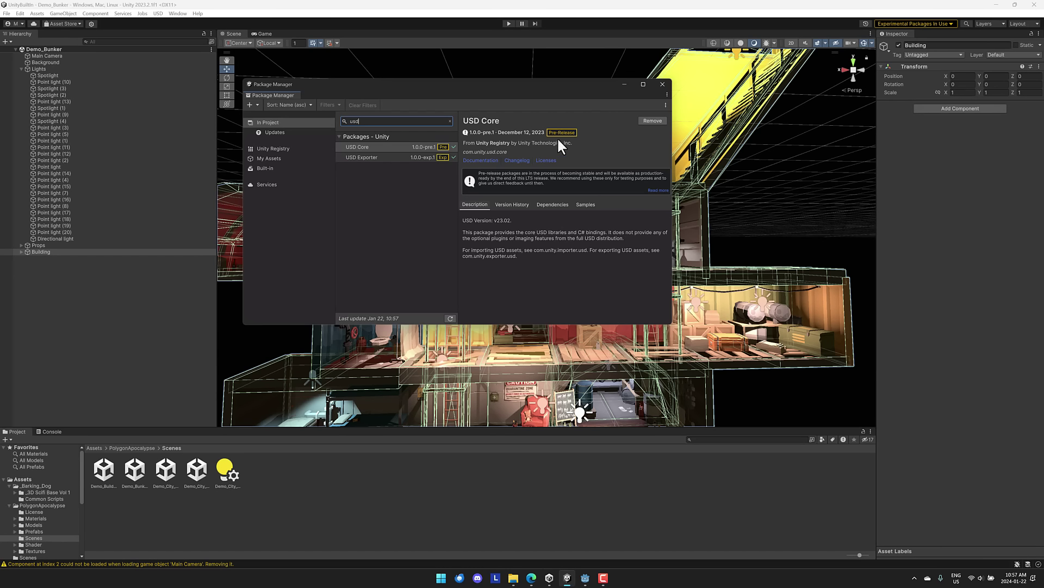
left_click(663, 85)
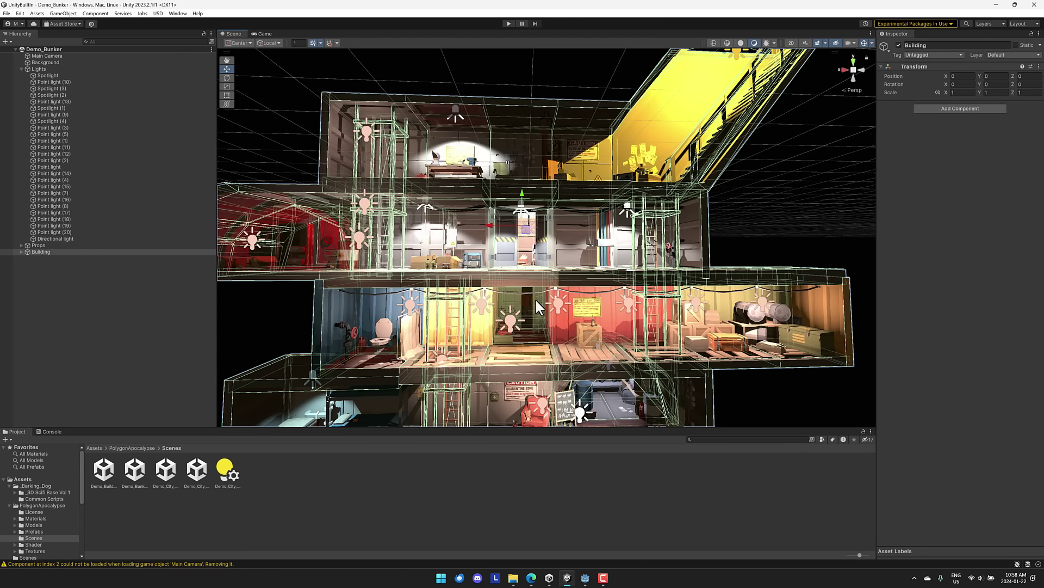
- Export the scene via File > Export Scene > glTF-Binary as Demo_Bunker.glb
right_click_drag(534, 298, 532, 290)
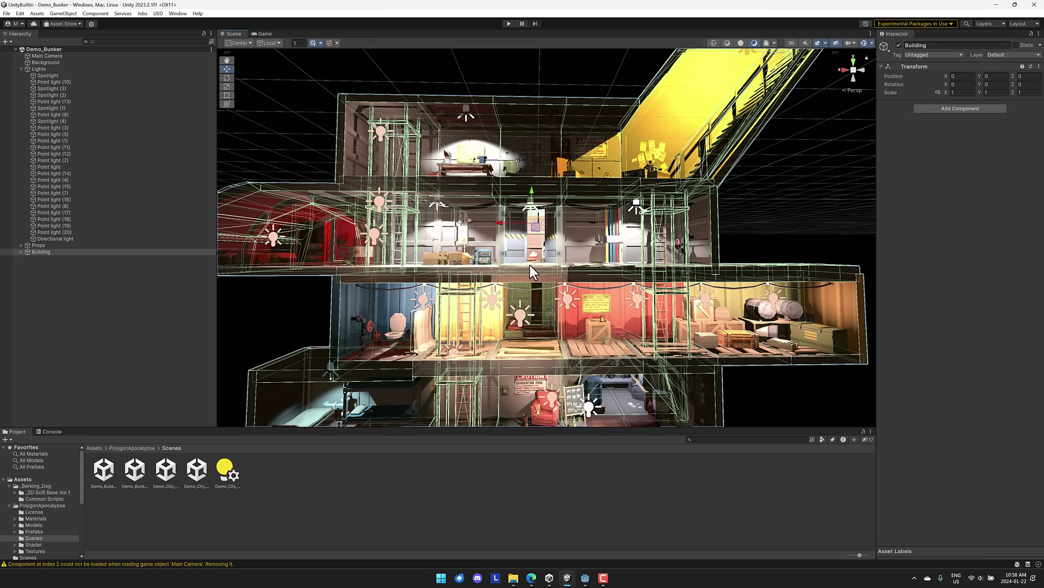
left_click(8, 13)
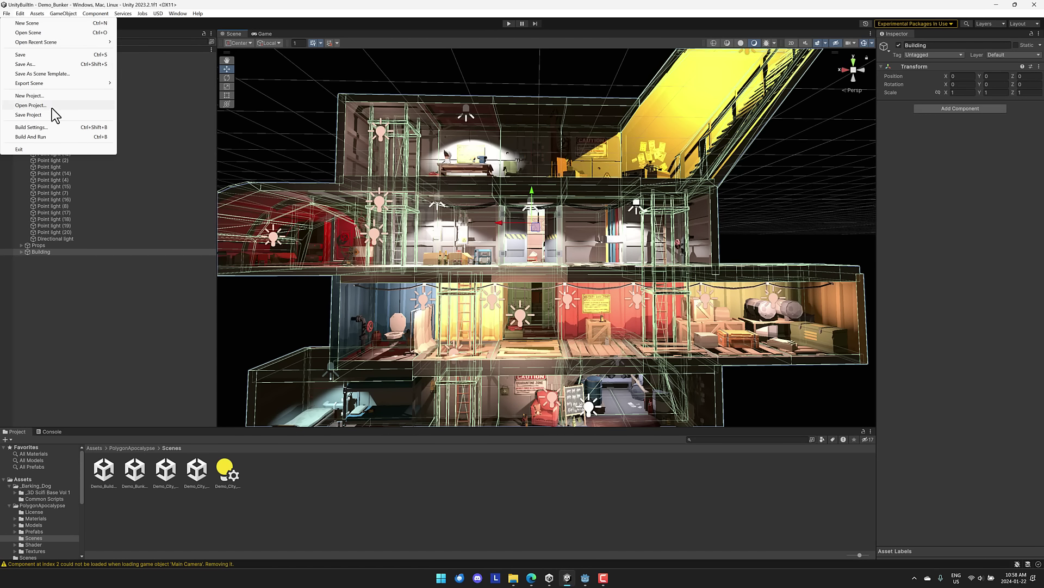
mouse_move(32, 83)
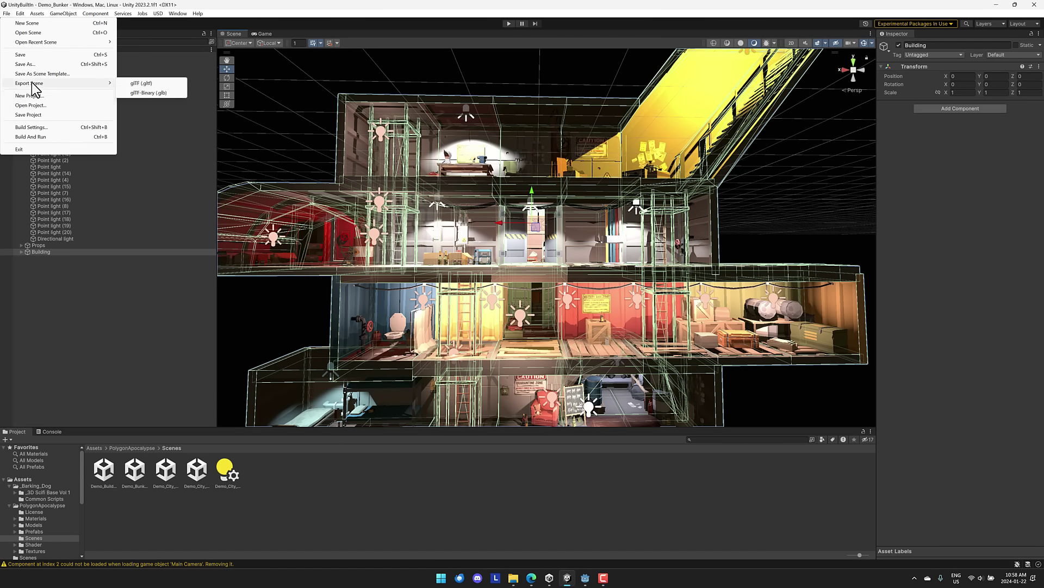
left_click(155, 92)
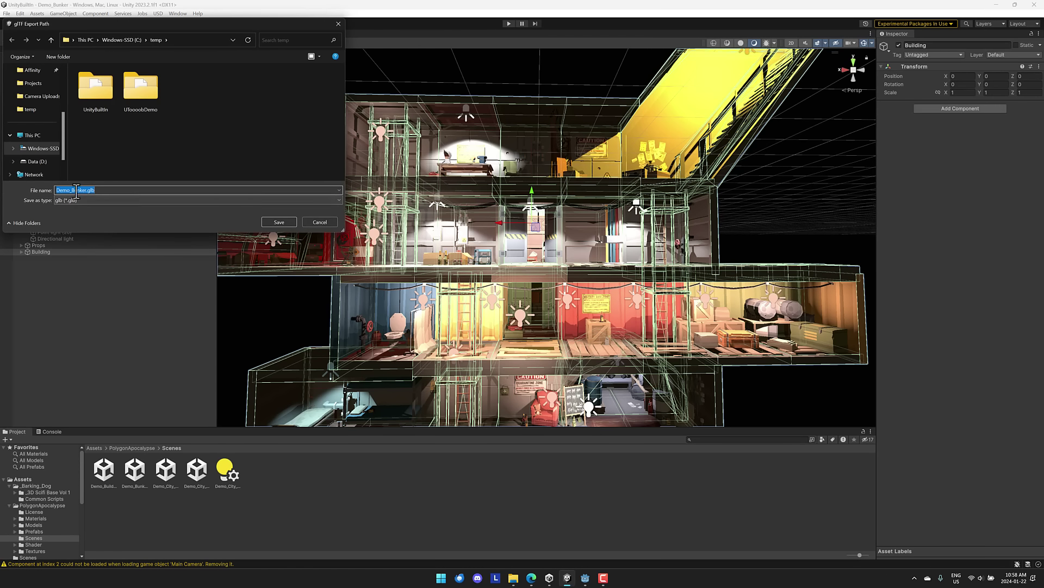
left_click(279, 222)
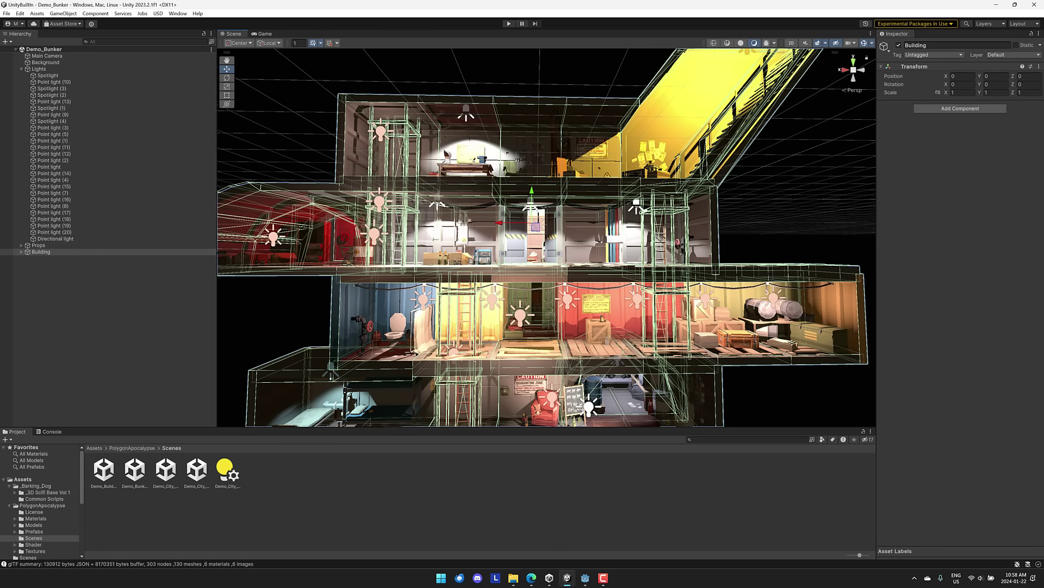
- Check the temp folder, then create a 3D Scene root node in the Godot project
left_click(513, 579)
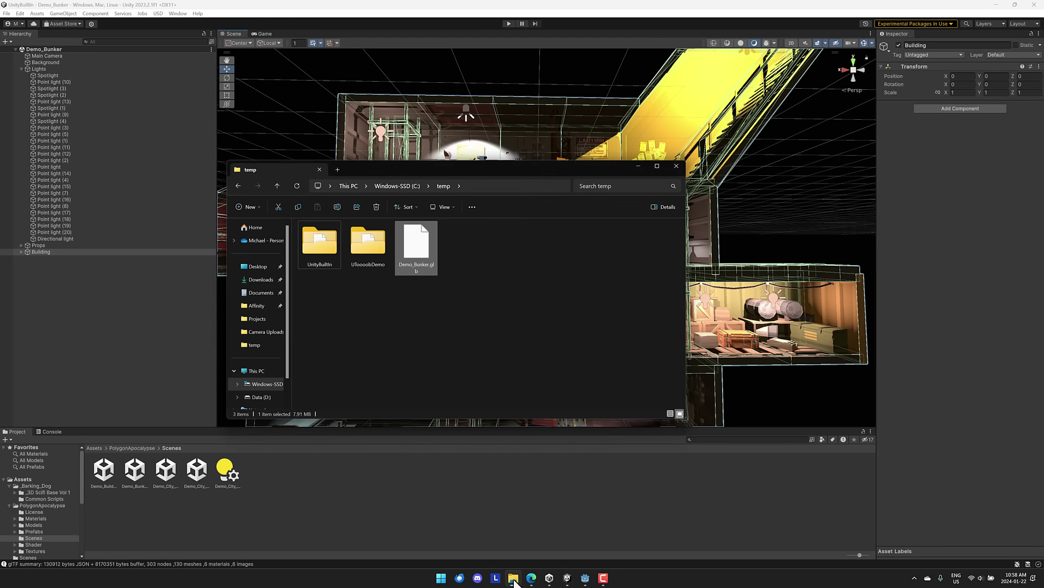
left_click(585, 577)
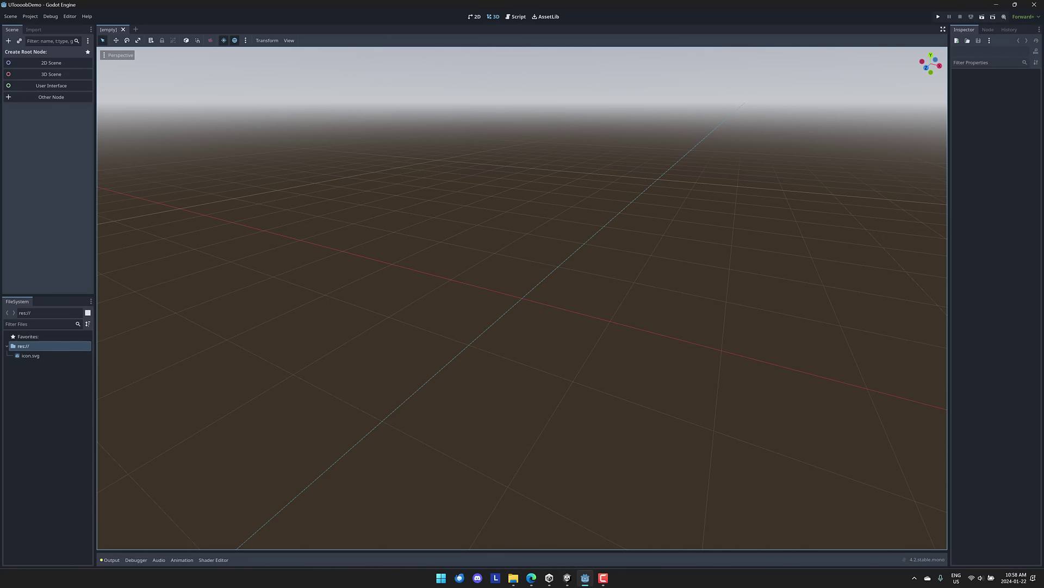
left_click(58, 76)
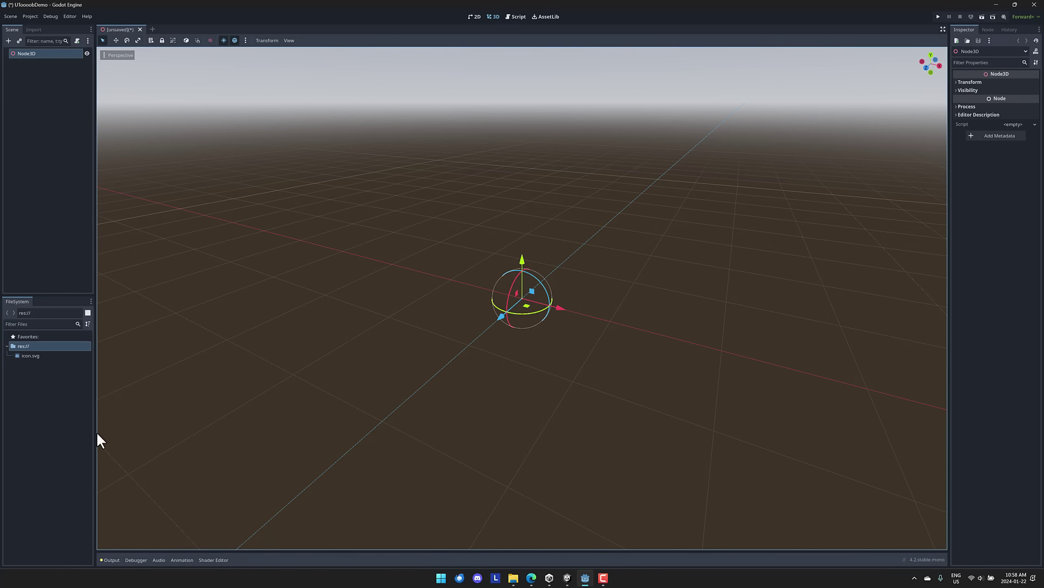
- Copy Demo_Bunker.glb from C:\temp into the Godot project folder using File Explorer
right_click(46, 400)
left_click(86, 454)
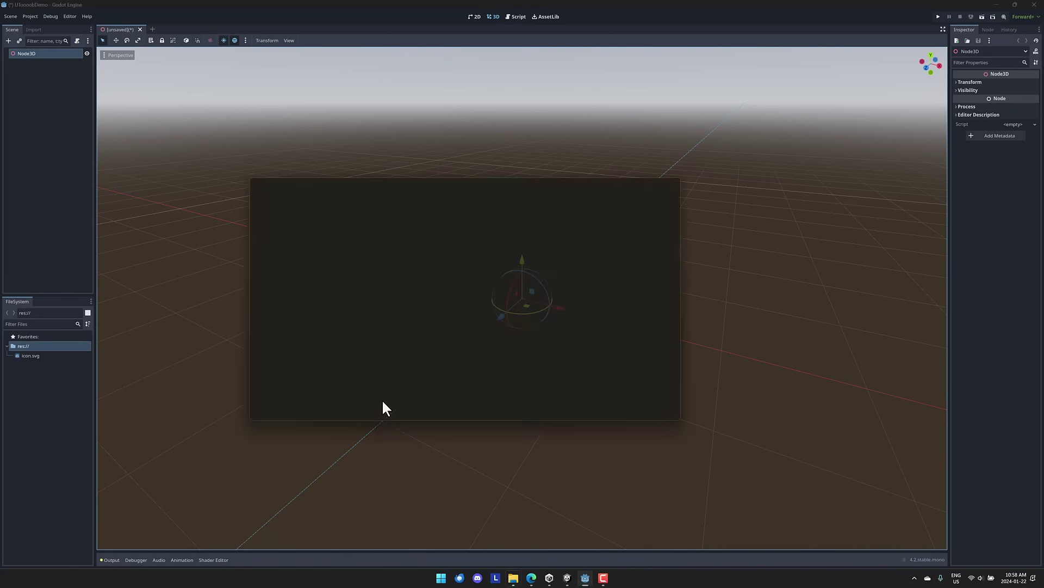
left_click_drag(524, 177, 677, 161)
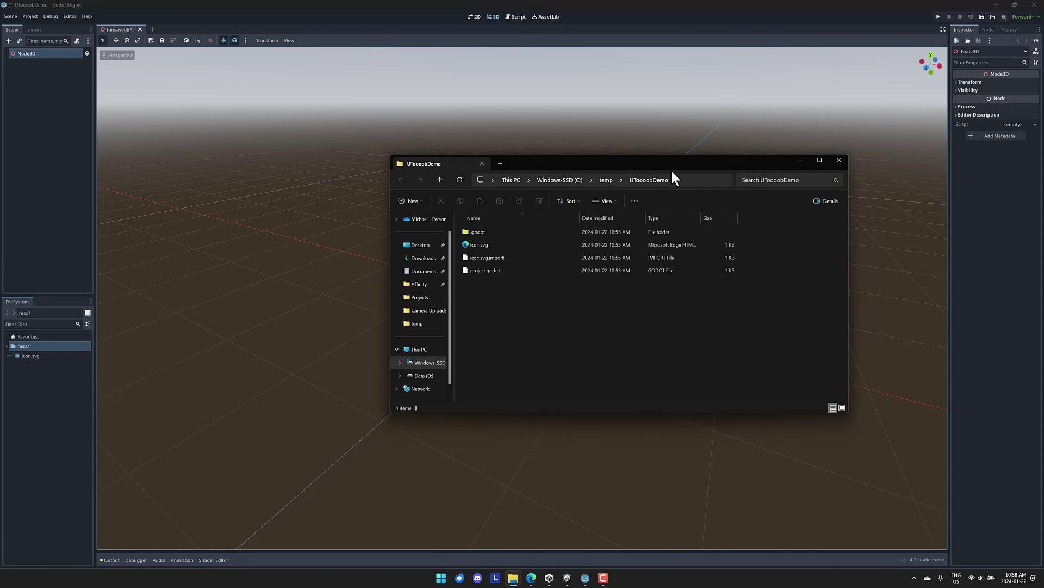
mouse_move(517, 579)
left_click(486, 543)
left_click_drag(492, 169, 383, 293)
left_click(305, 377)
left_click_drag(305, 378, 616, 338)
left_click(437, 3)
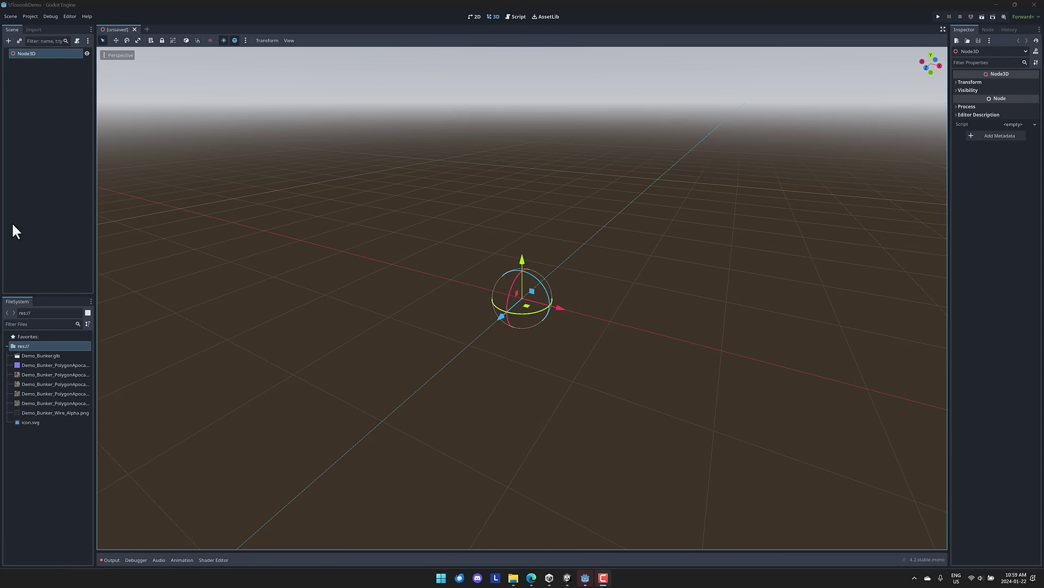
- Drag Demo_Bunker.glb into the 3D viewport, zoom to inspect it, and compare with Unity
left_click_drag(33, 354, 416, 289)
scroll(459, 378, "down", 10)
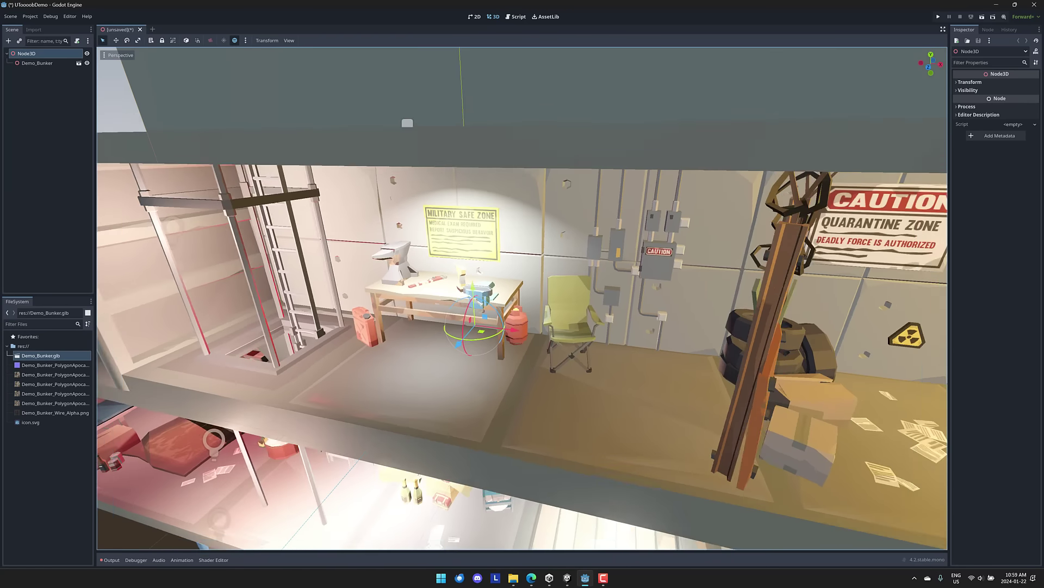
scroll(522, 298, "down", 4)
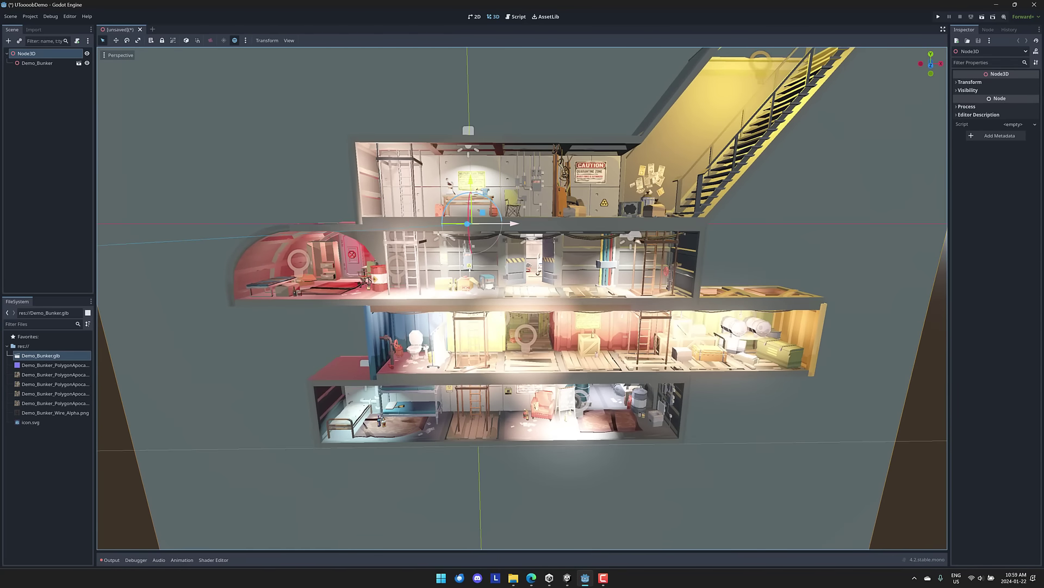
scroll(522, 298, "up", 8)
scroll(458, 374, "down", 6)
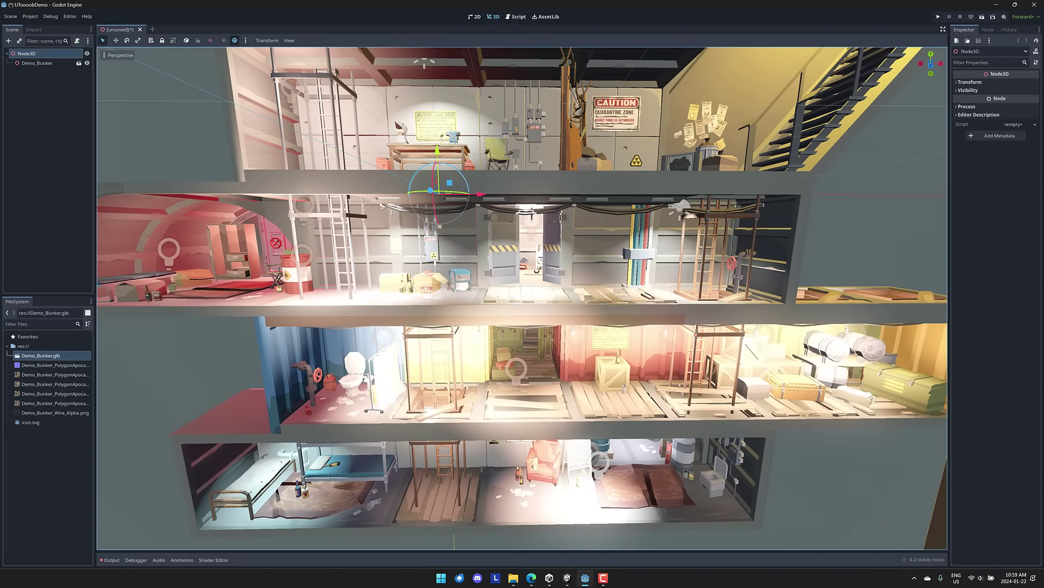
key("alt+Tab")
key("alt+Tab")
key("alt+Tab")
key("alt+Tab")
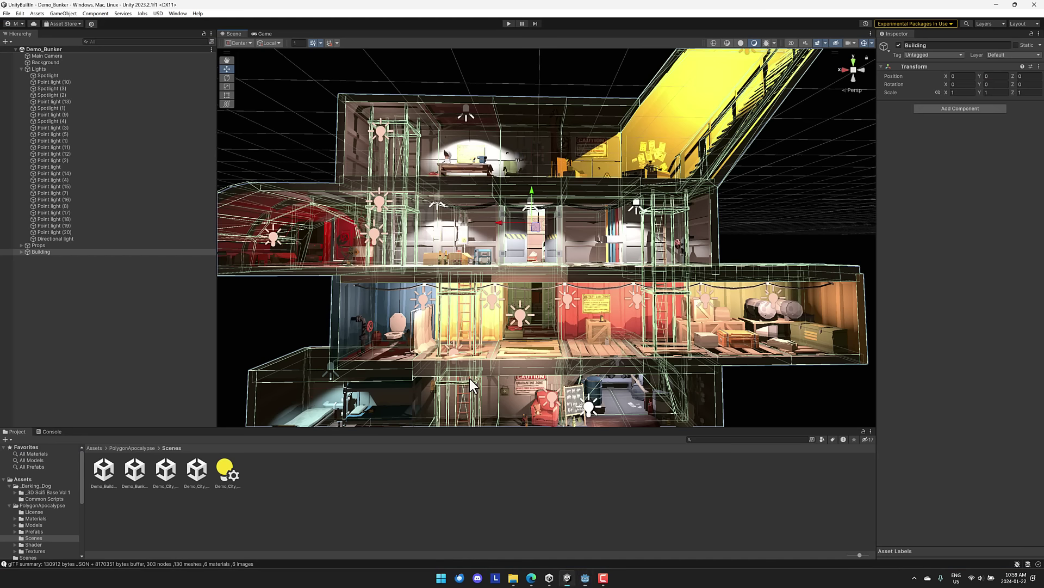
key("alt+Tab")
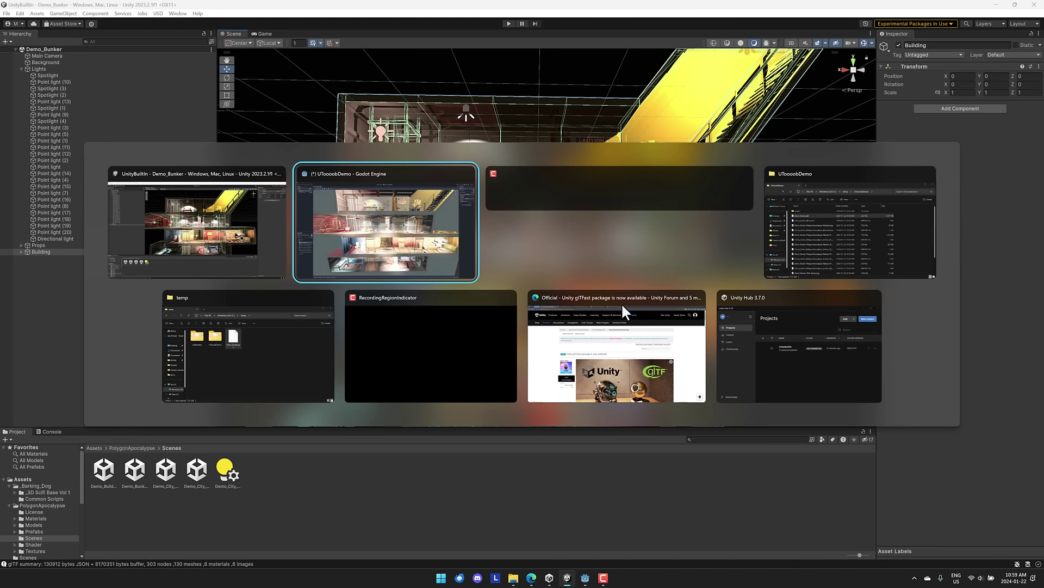
- Select the Demo_Bunker node, orbit closer, then add a child node under Node3D
scroll(592, 299, "down", 8)
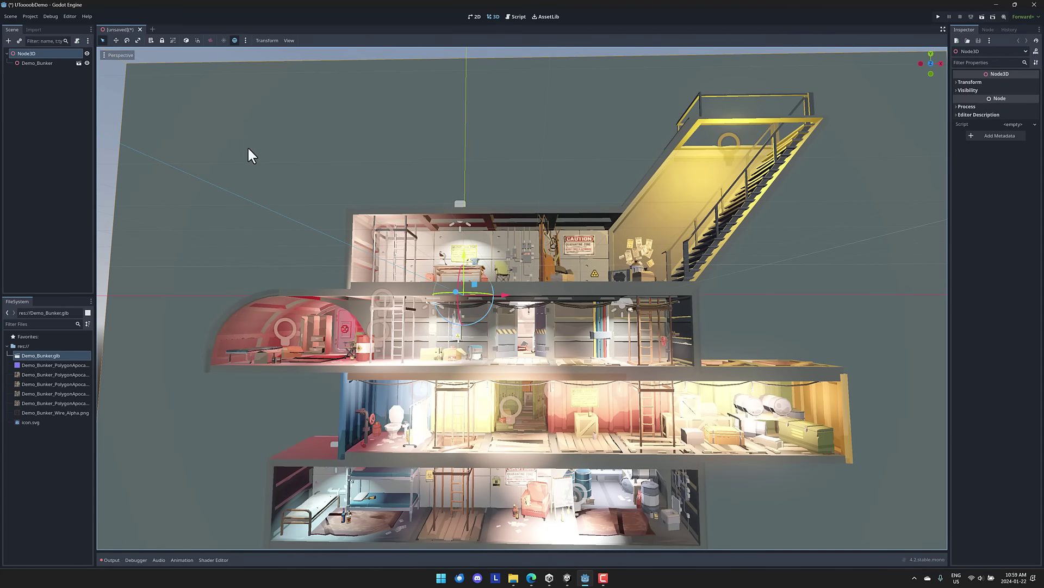
left_click(258, 157)
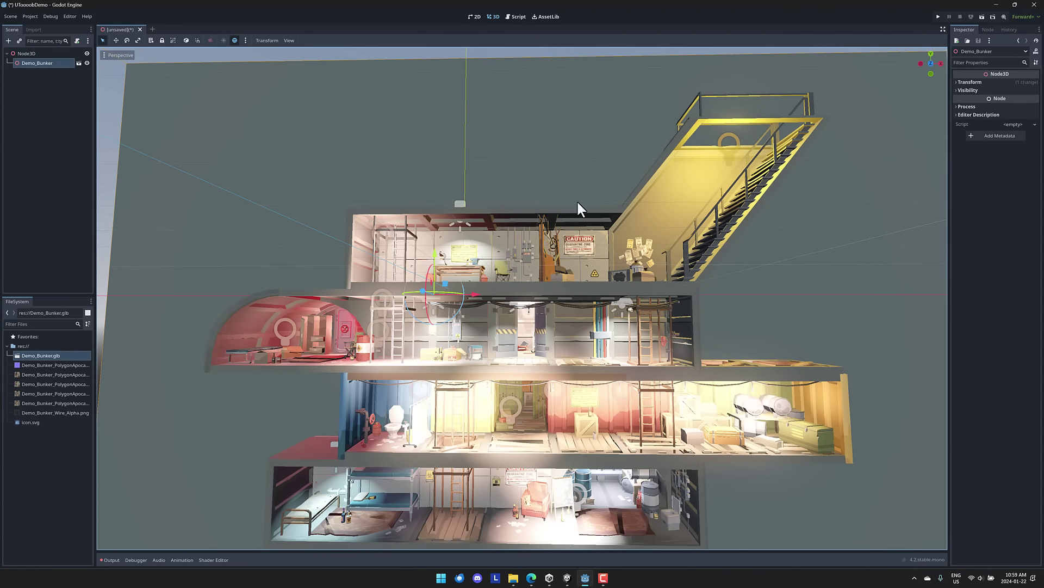
mouse_move(580, 206)
middle_mouse_down()
mouse_move(547, 208)
mouse_move(582, 207)
middle_mouse_up()
scroll(582, 206, "up", 3)
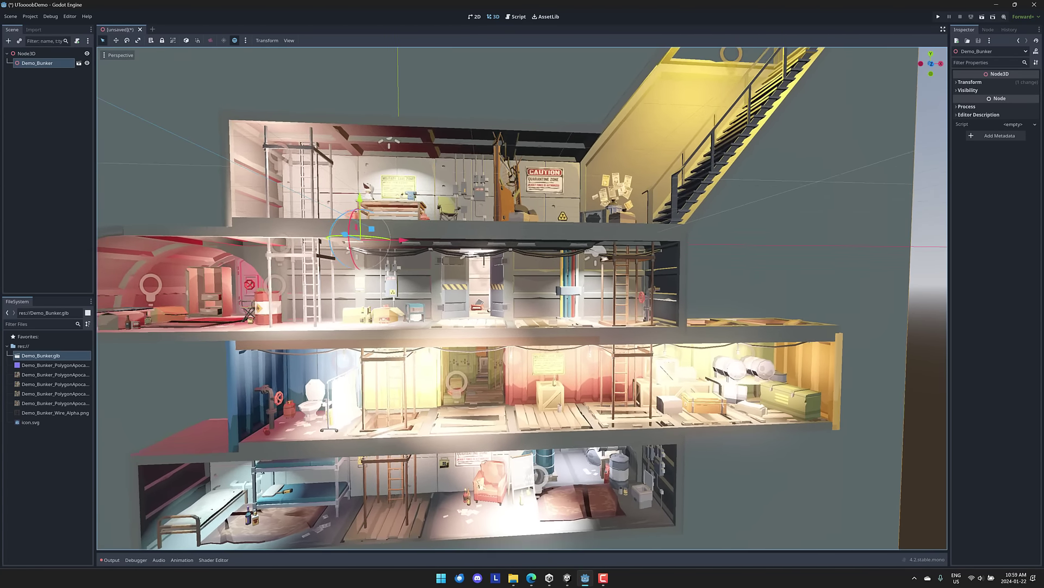
scroll(582, 207, "up", 2)
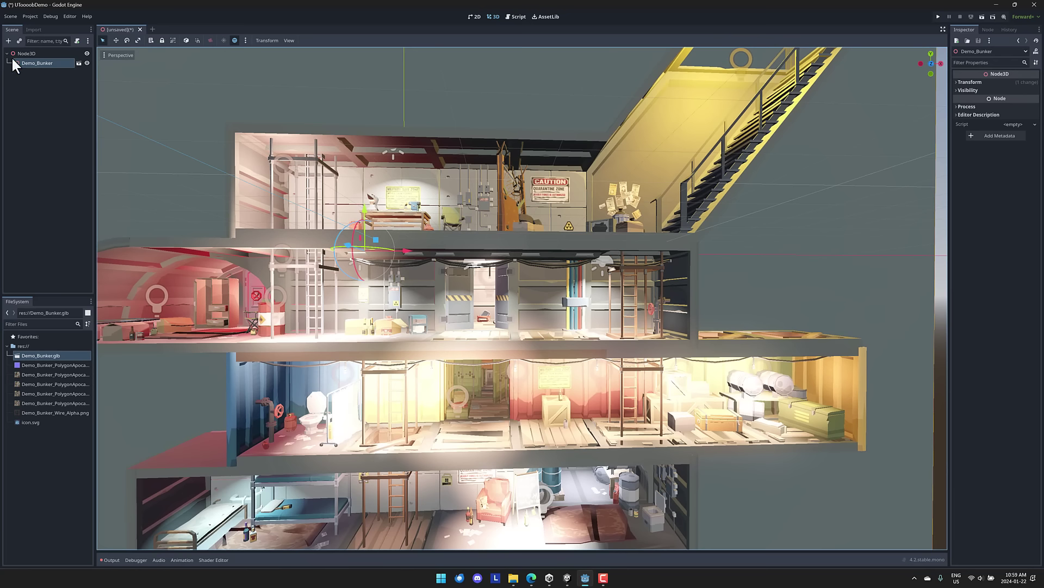
left_click(14, 52)
left_click(9, 41)
- Add a WorldEnvironment node (searched as 'wenv') and give it a new Environment resource
type("wenv")
key("Return")
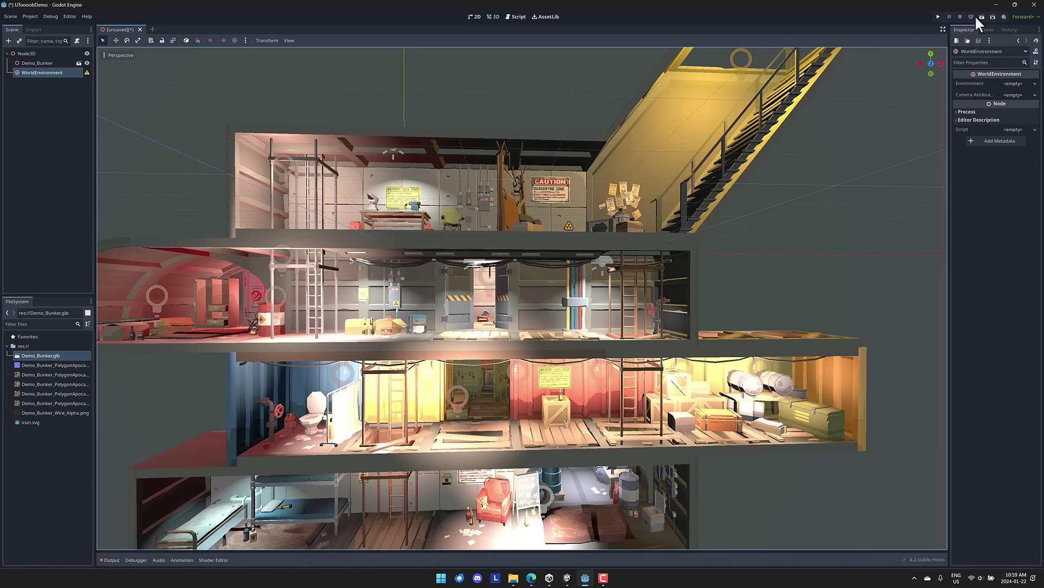
left_click(1018, 84)
left_click(1016, 93)
- Set the Environment's tonemap mode to ACES and enable SDFGI
left_click(1016, 83)
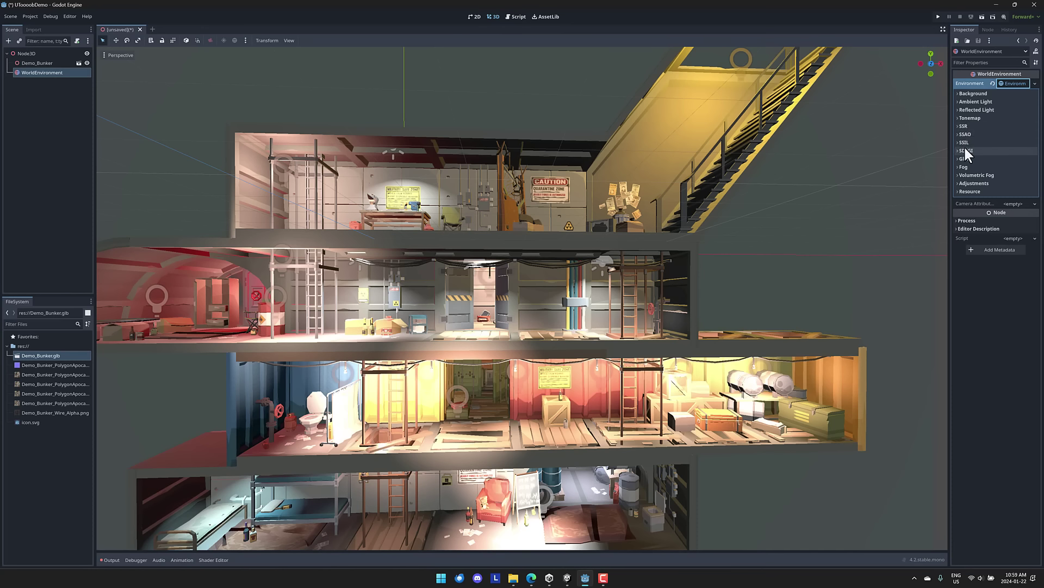
left_click(969, 119)
left_click(1007, 127)
left_click(1010, 154)
left_click(1022, 129)
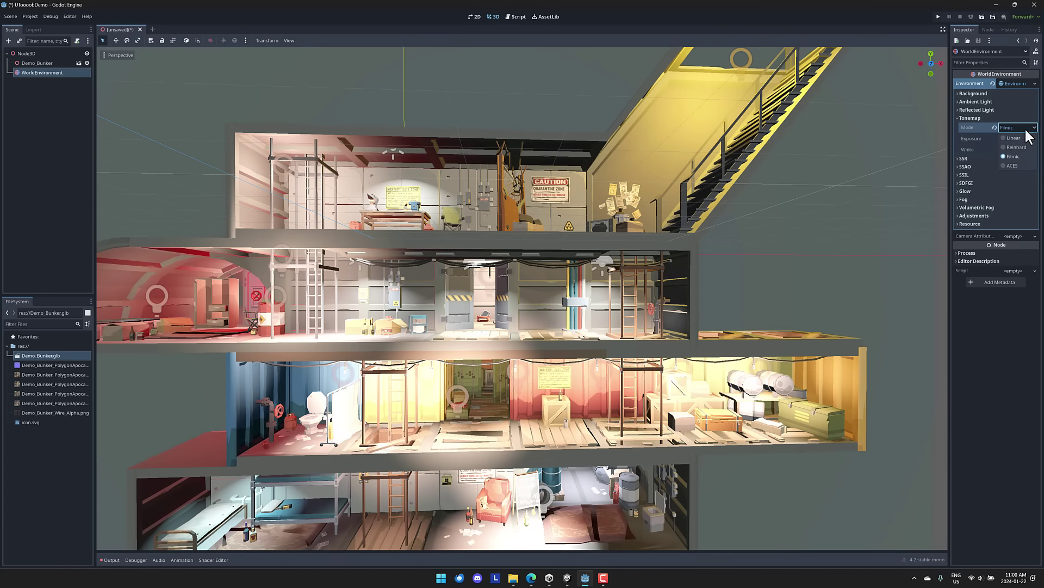
left_click(1013, 162)
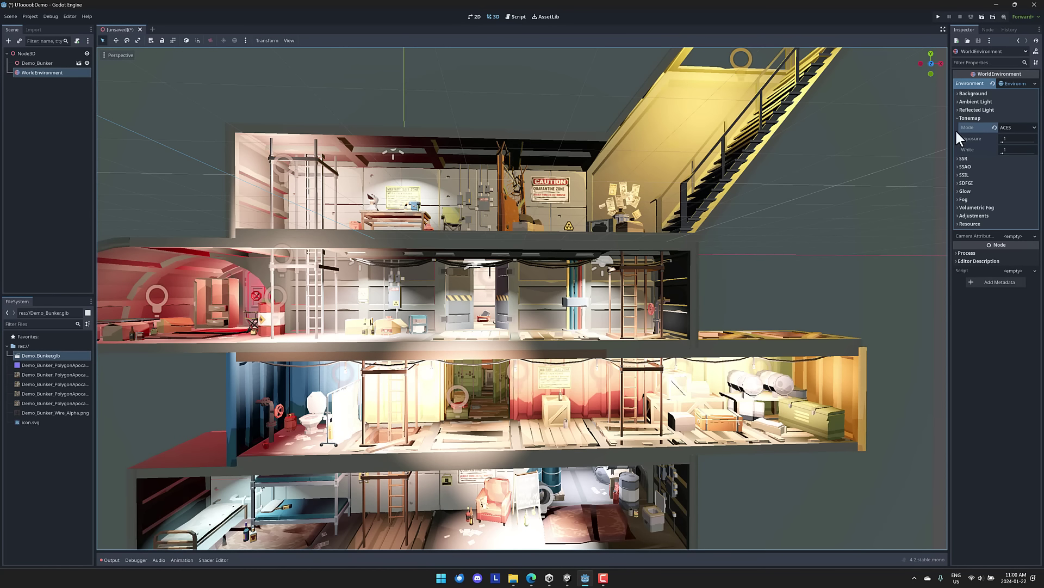
left_click(968, 182)
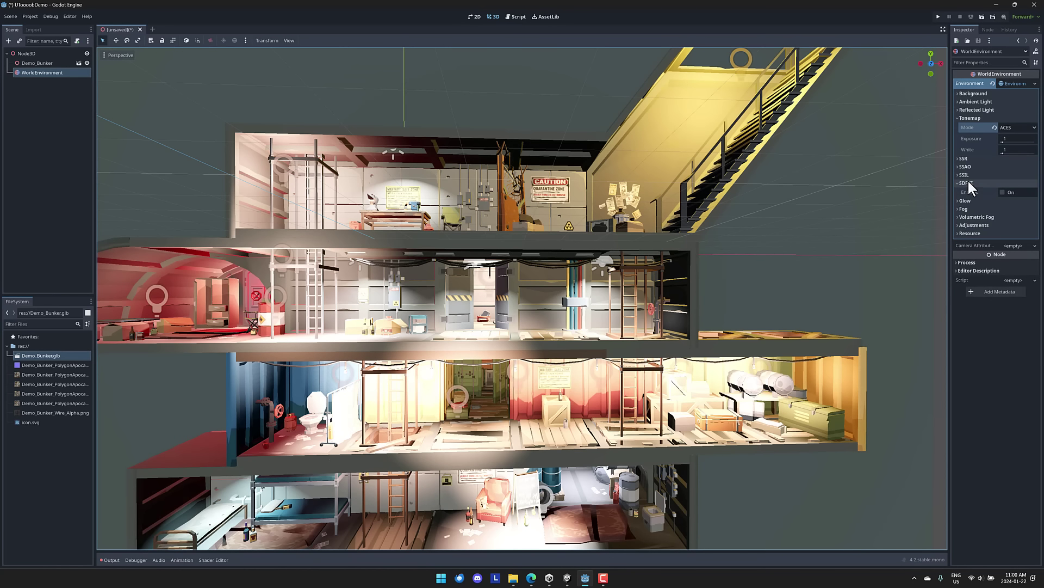
left_click(1002, 191)
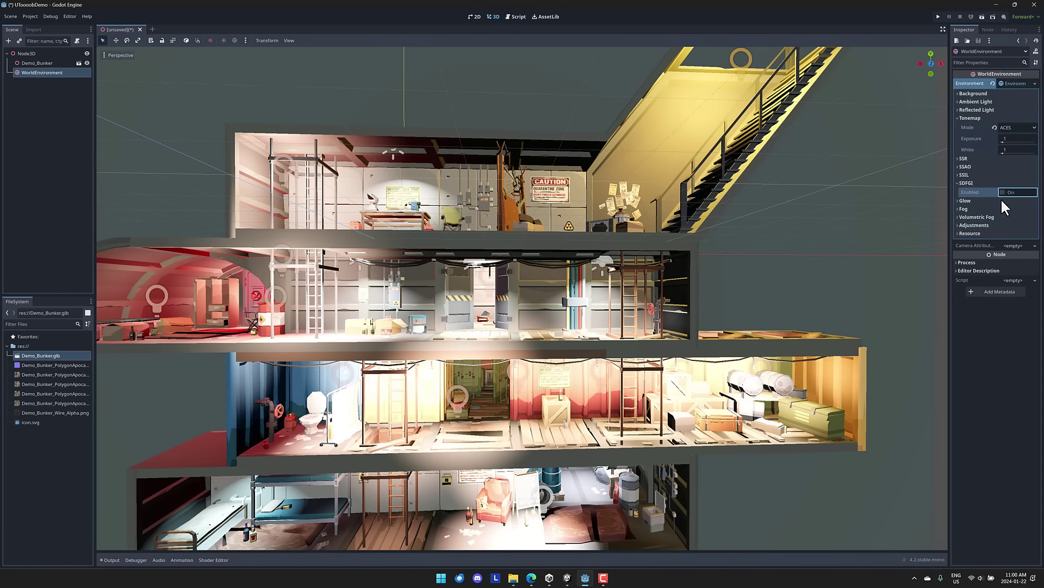
- Orbit around the Godot bunker cutaway, then fly Unity's view close to the yellow beam
middle_click_drag(684, 280, 489, 287)
scroll(642, 278, "up", 10)
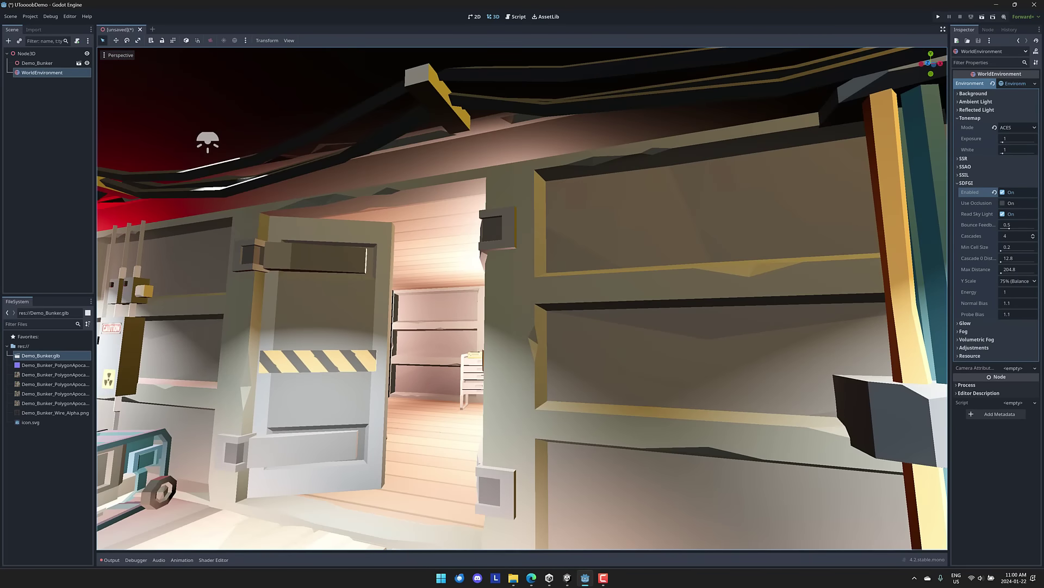
key("alt+Tab")
key("w")
right_click_drag(692, 299, 622, 303)
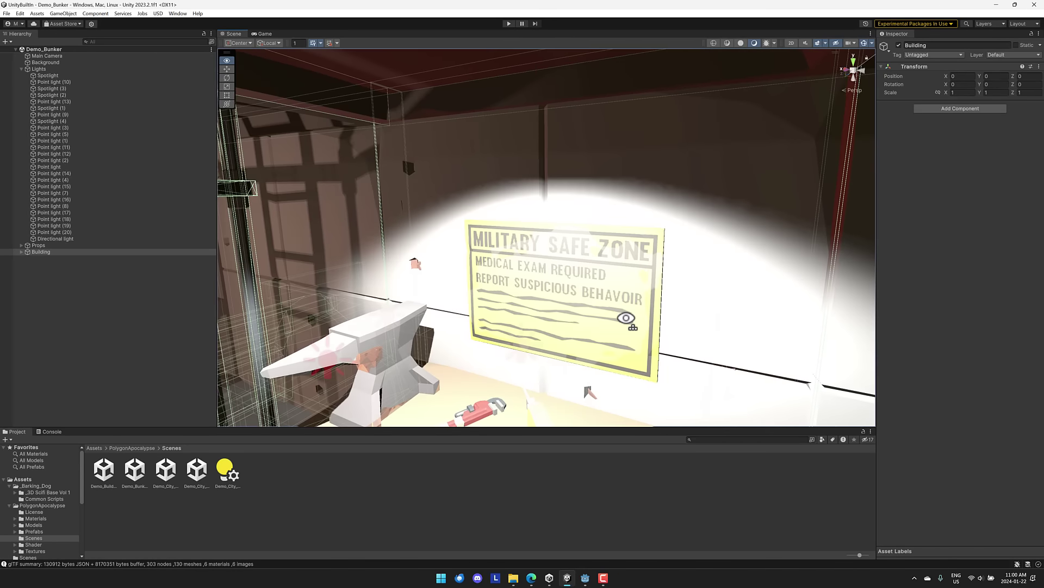
- Return to Godot and fly the camera through the bunker to the stairs
key("alt+Tab")
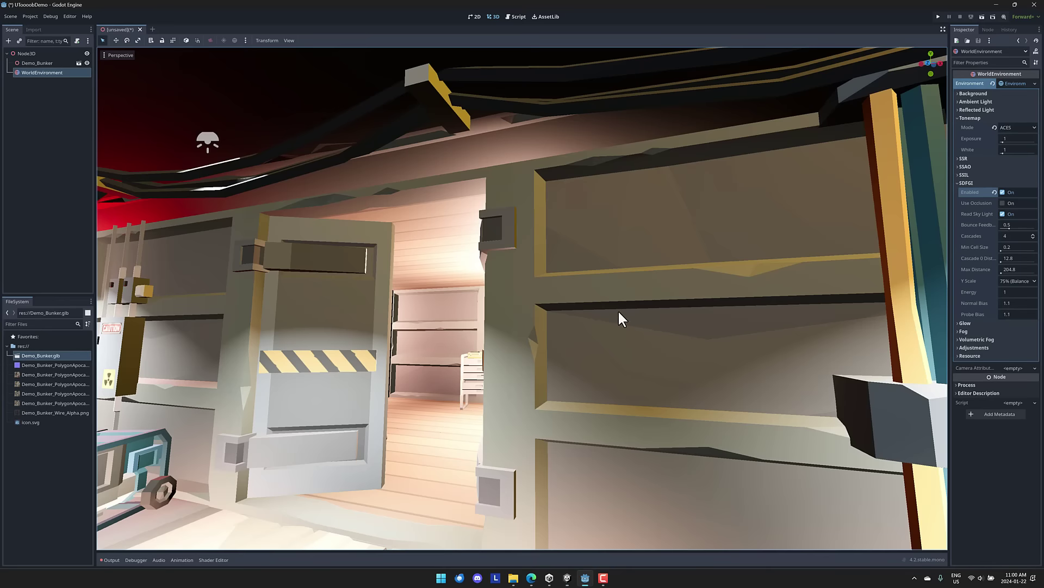
right_click_drag(619, 313, 619, 312)
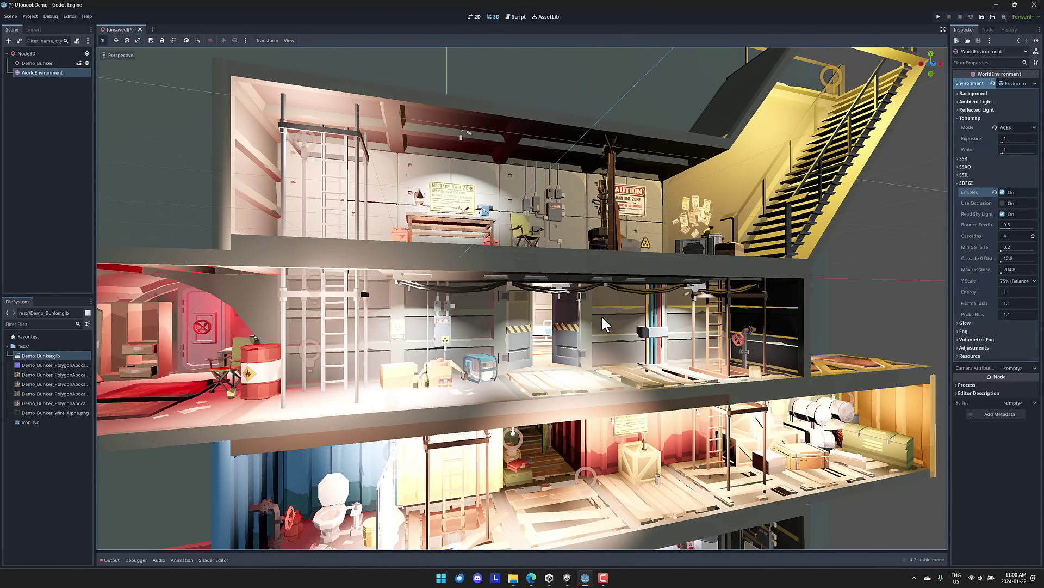
- View the glTF 2.0 Scene entry under Scene > Export As, then switch to Unity
left_click(15, 16)
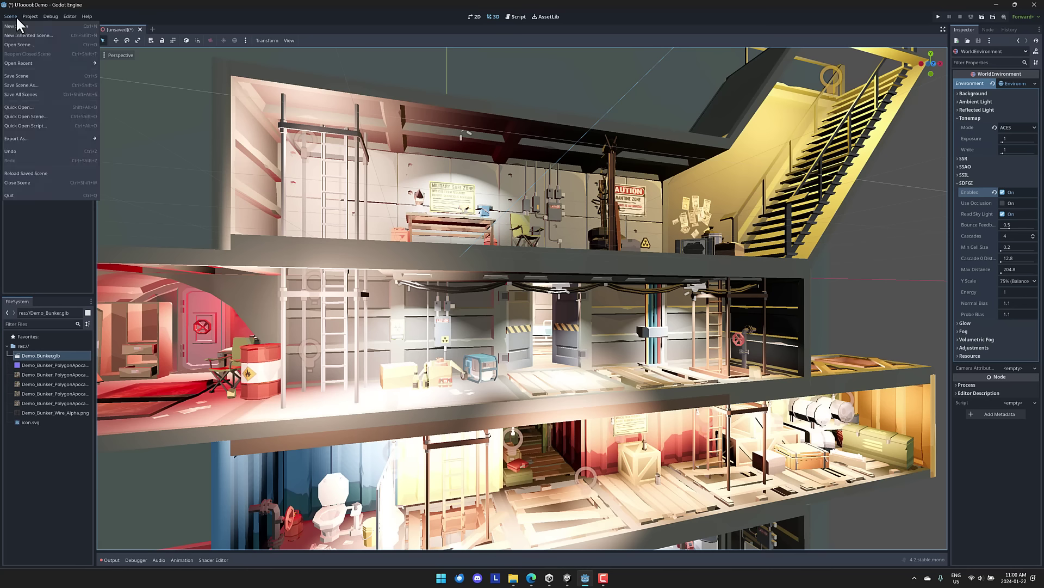
mouse_move(25, 137)
left_click(549, 579)
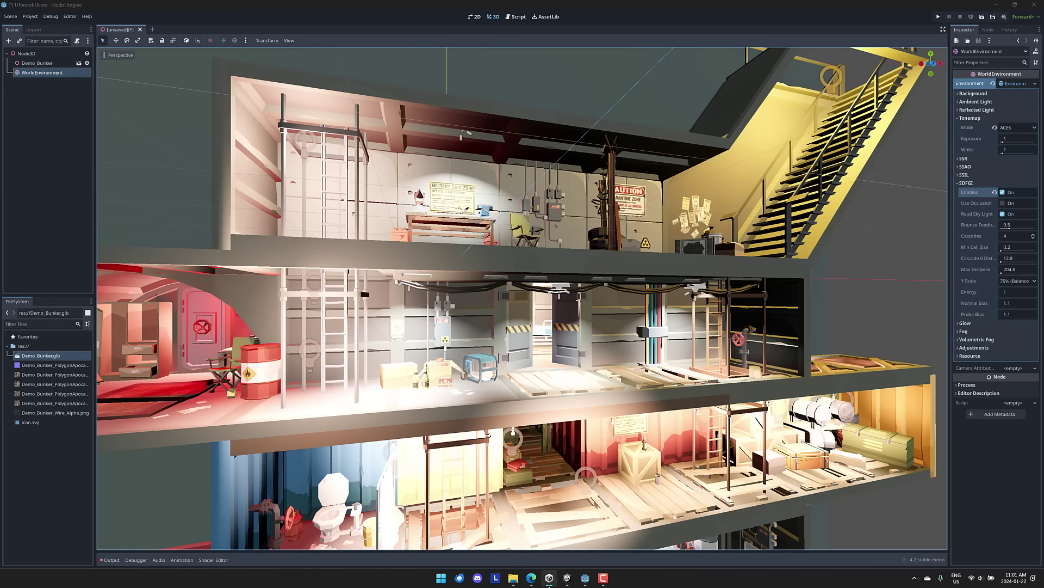
- Open the Example_01 scene from the _3D Scifi Base Vol 1 pack
left_click(567, 579)
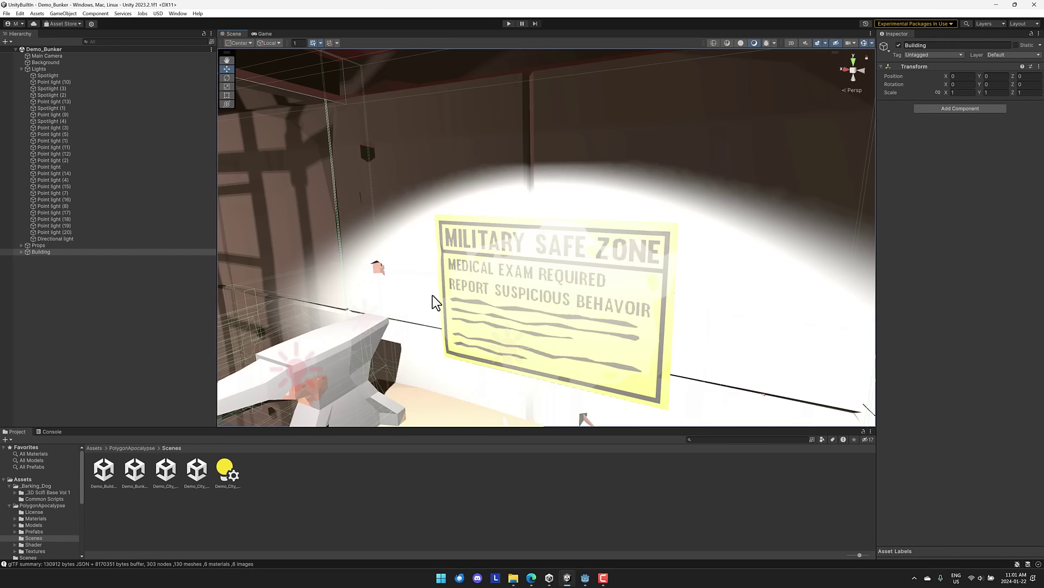
left_click(37, 492)
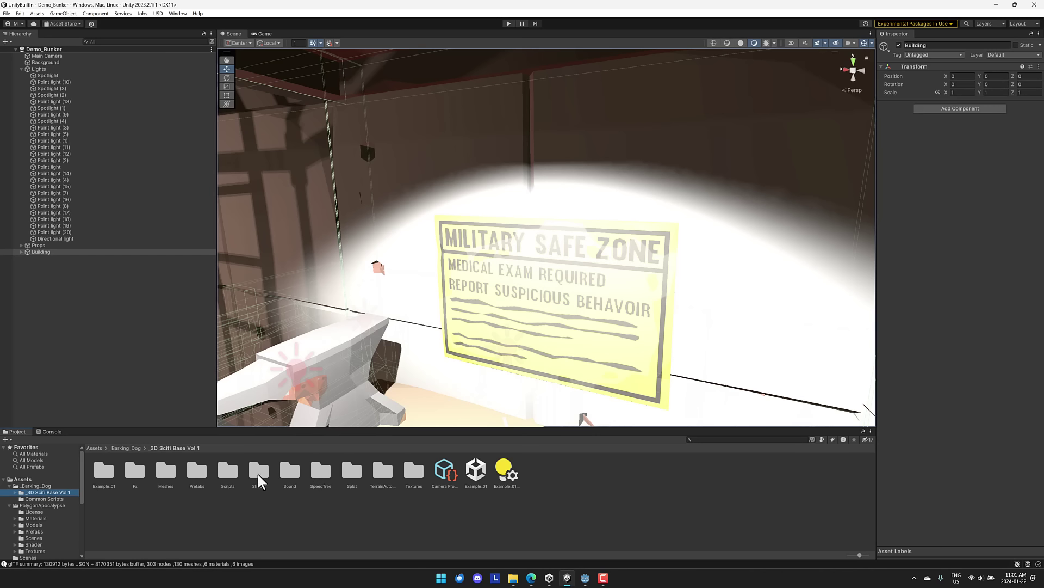
double_click(104, 472)
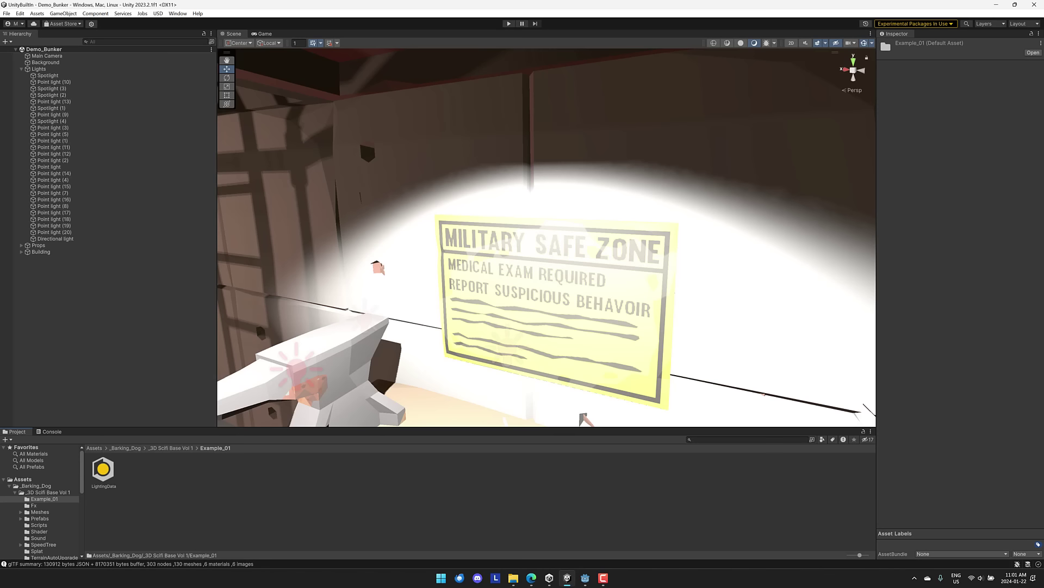
left_click(47, 492)
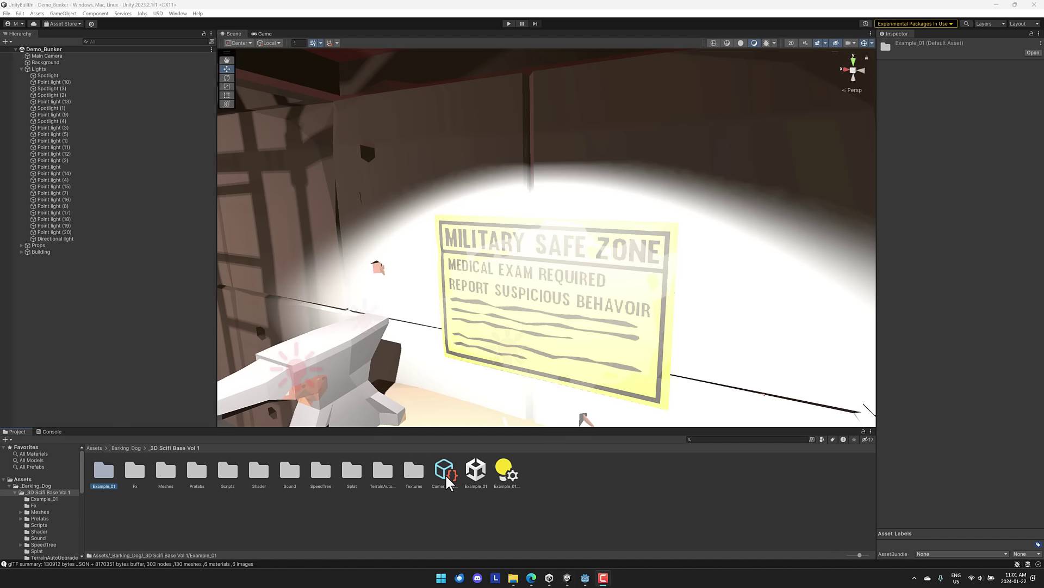
double_click(473, 472)
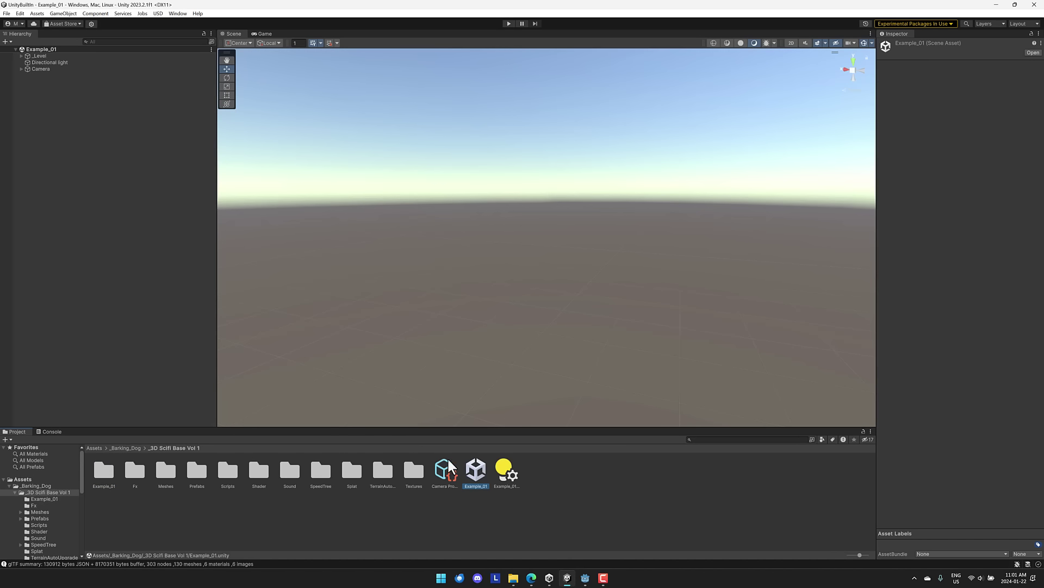
- Frame the _Level terrain, then orbit, zoom and fly toward the sci-fi base
left_click(45, 57)
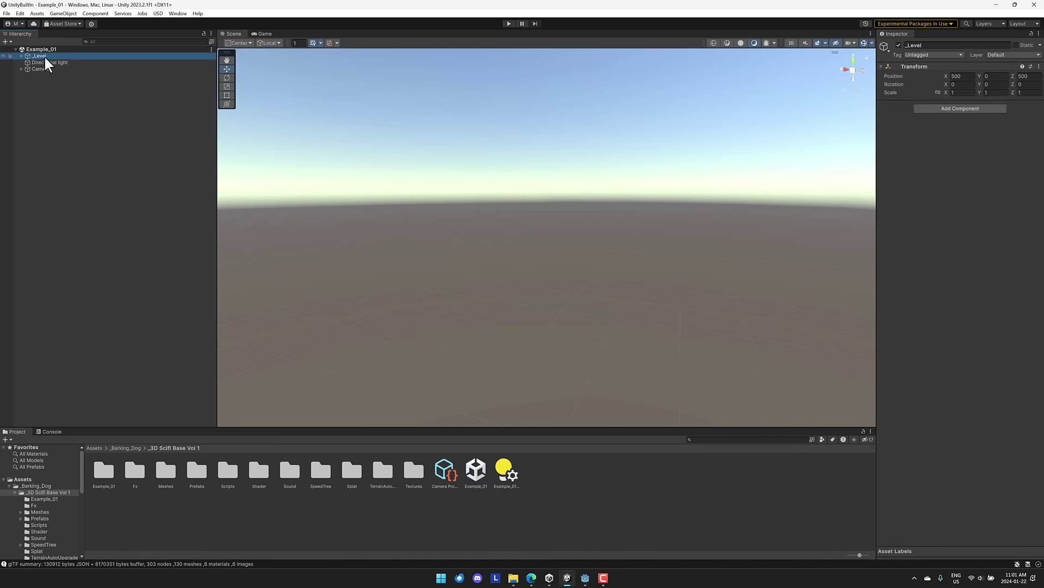
key("f")
left_click_drag(564, 205, 577, 212, "alt")
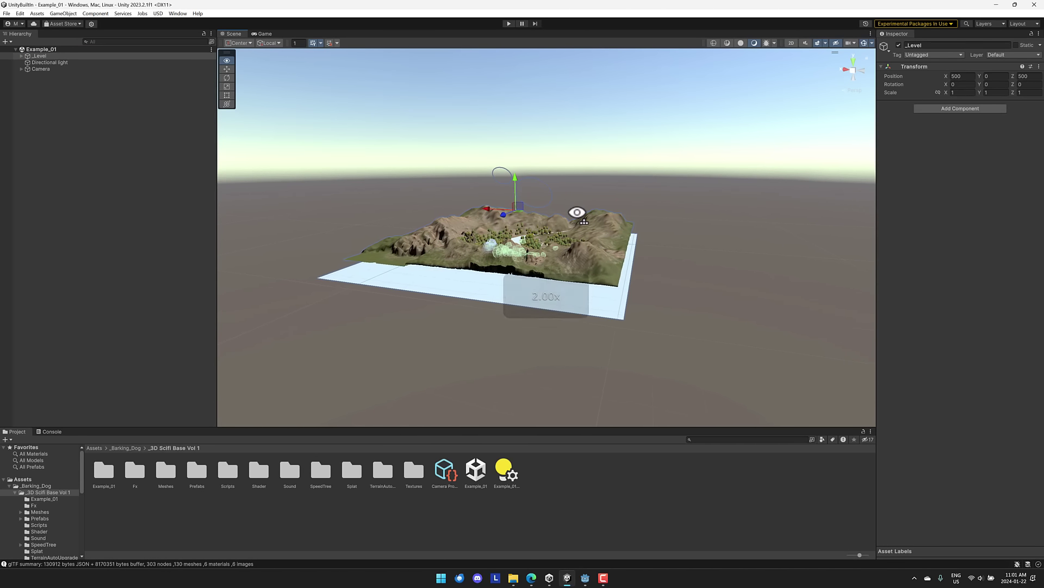
scroll(577, 212, "up", 6)
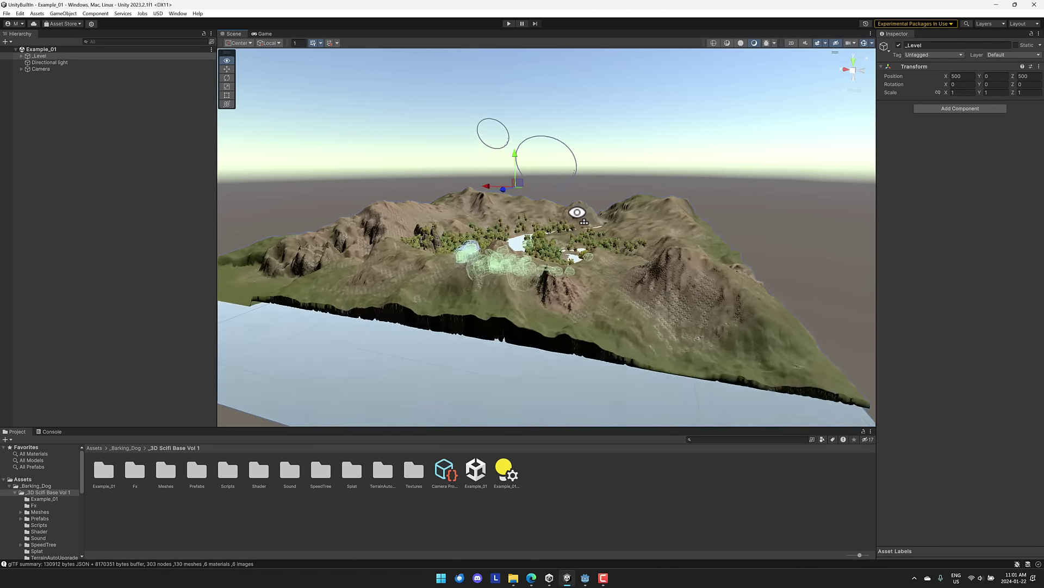
scroll(577, 213, "up", 6)
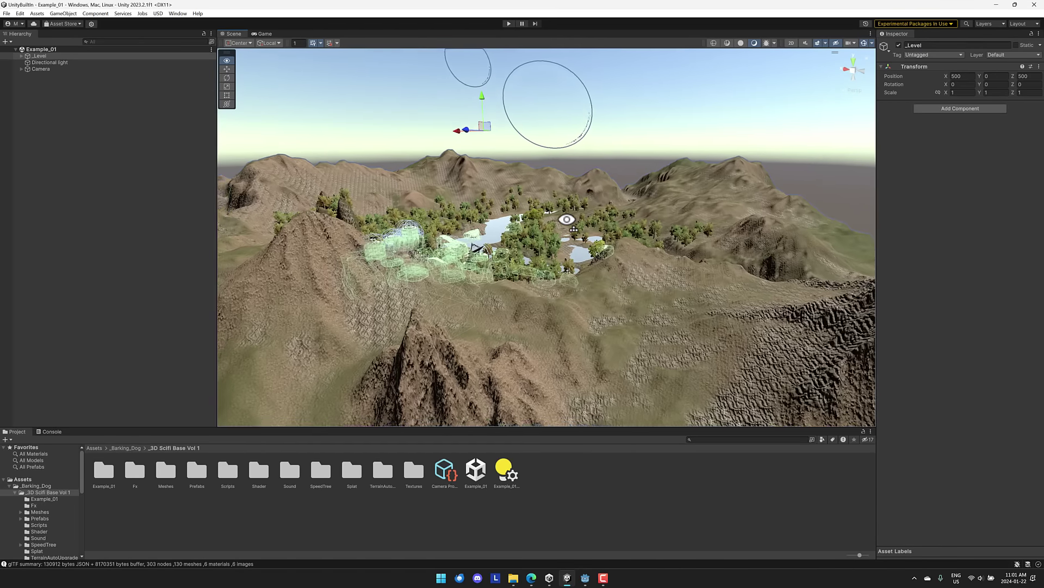
scroll(560, 220, "up", 6)
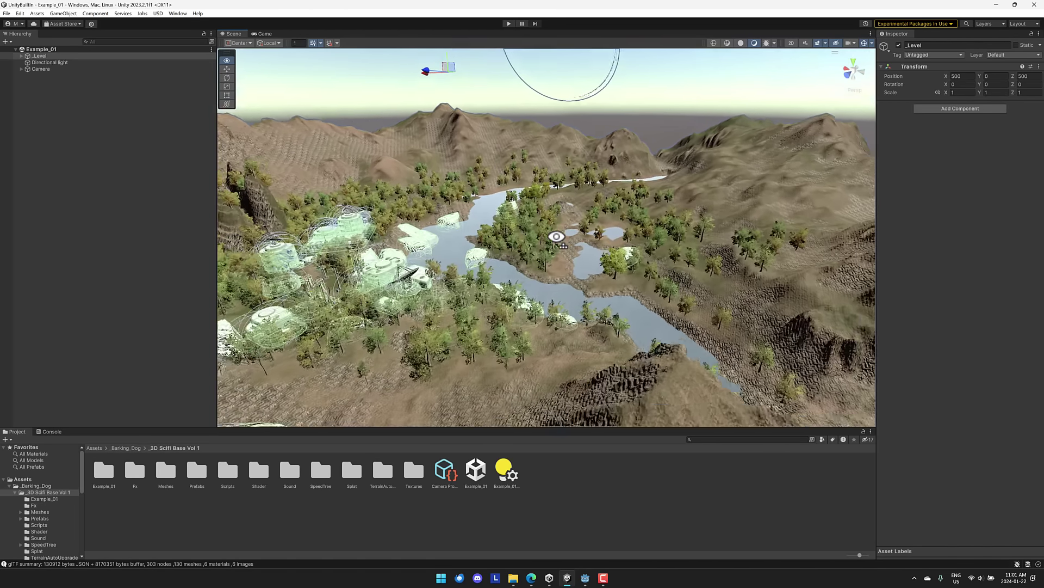
right_click_drag(556, 236, 307, 210)
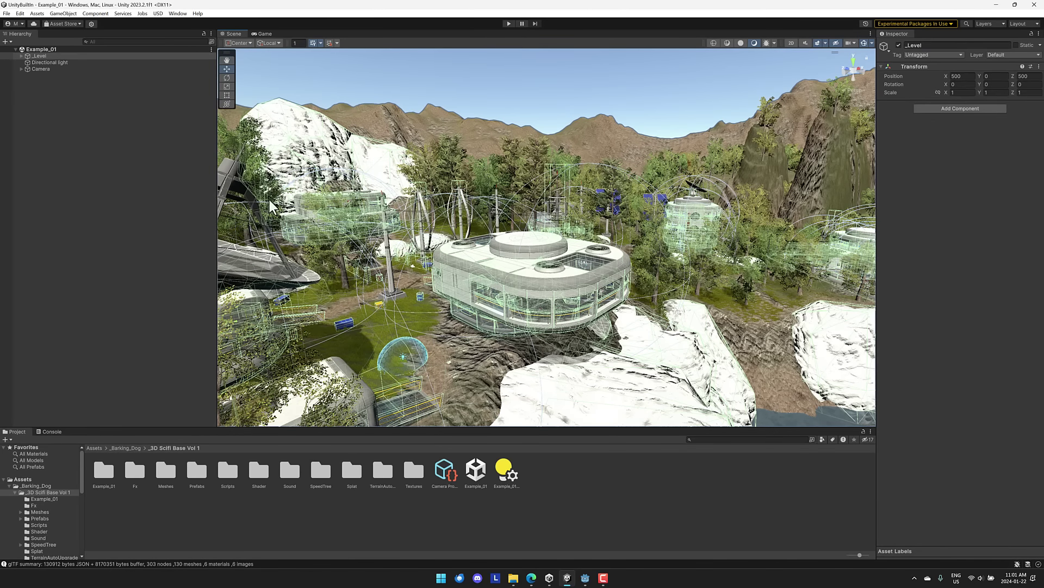
- Export Example_01 via File > Export Scene > glTF-Binary as Example_01.glb in C:\temp
left_click(6, 14)
mouse_move(32, 83)
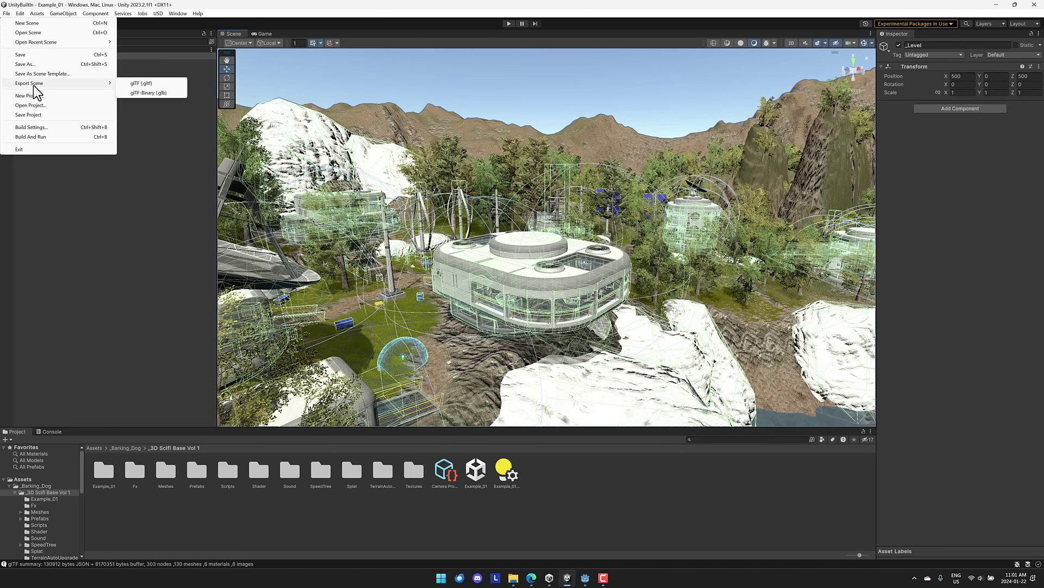
left_click(151, 92)
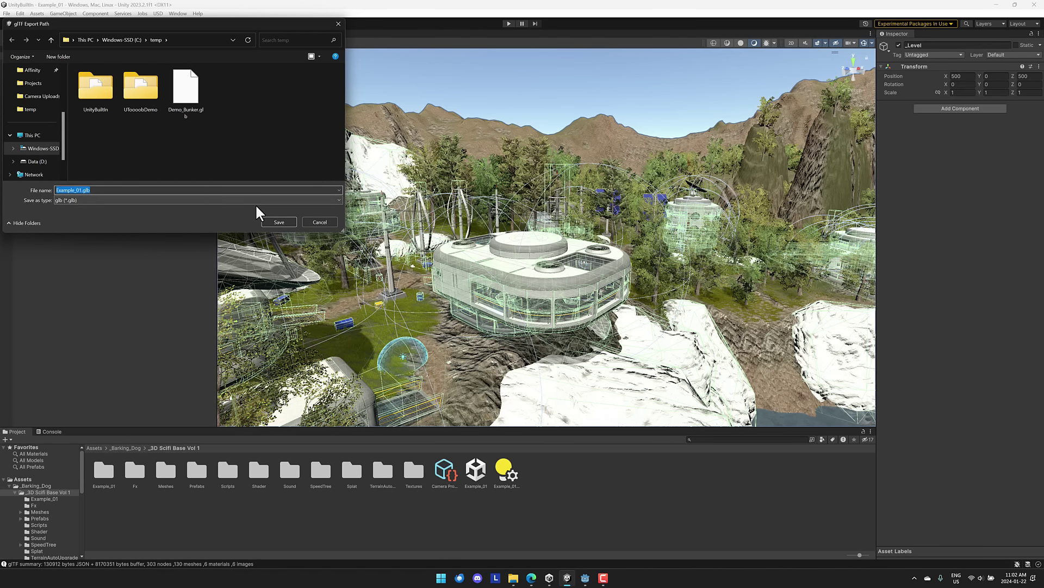
left_click(275, 222)
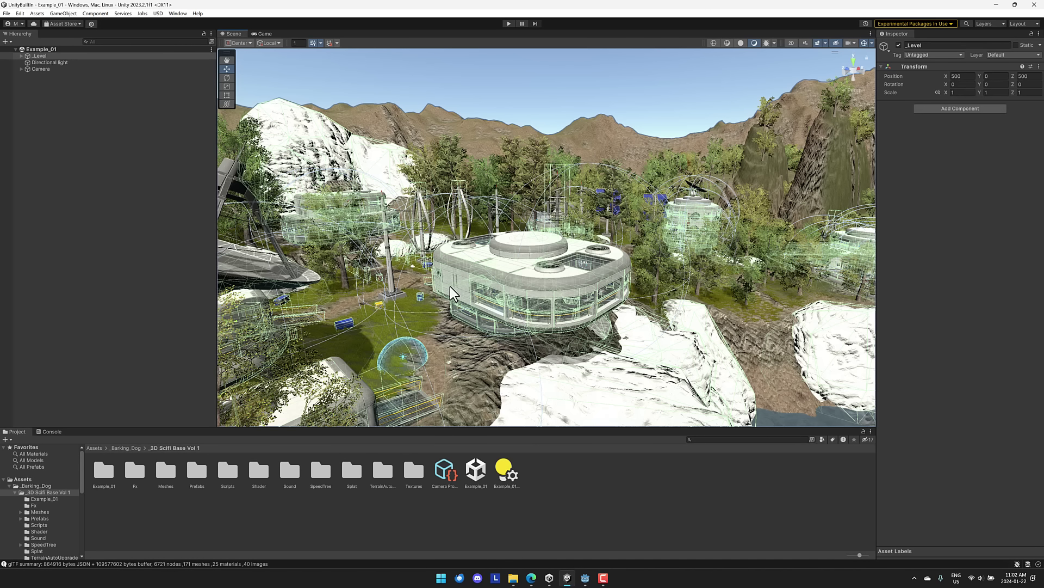
- Drag Example_01.glb from the temp window into UToooobDemo, then fly over the rocks
left_click(514, 578)
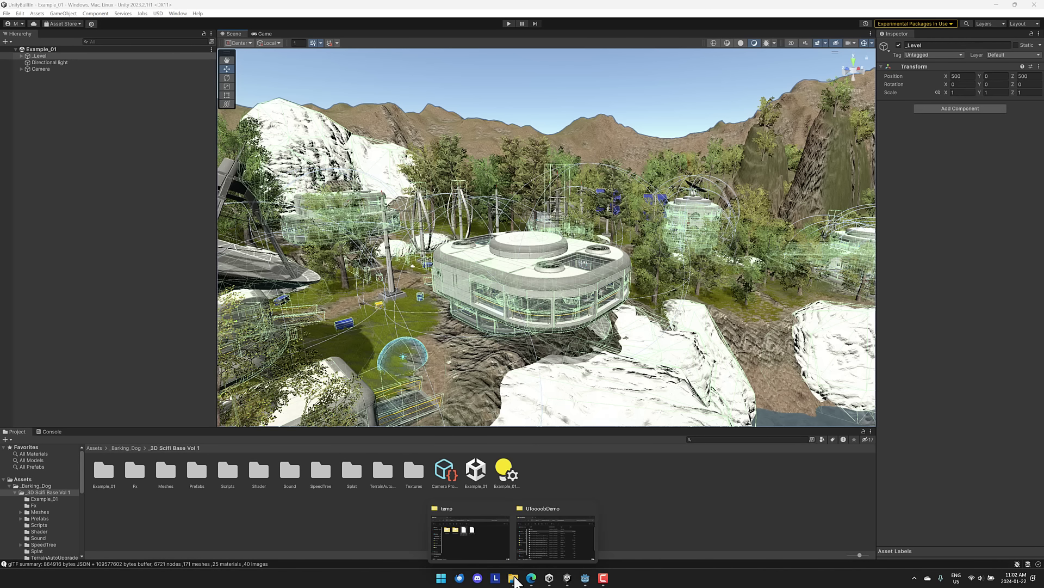
left_click(488, 537)
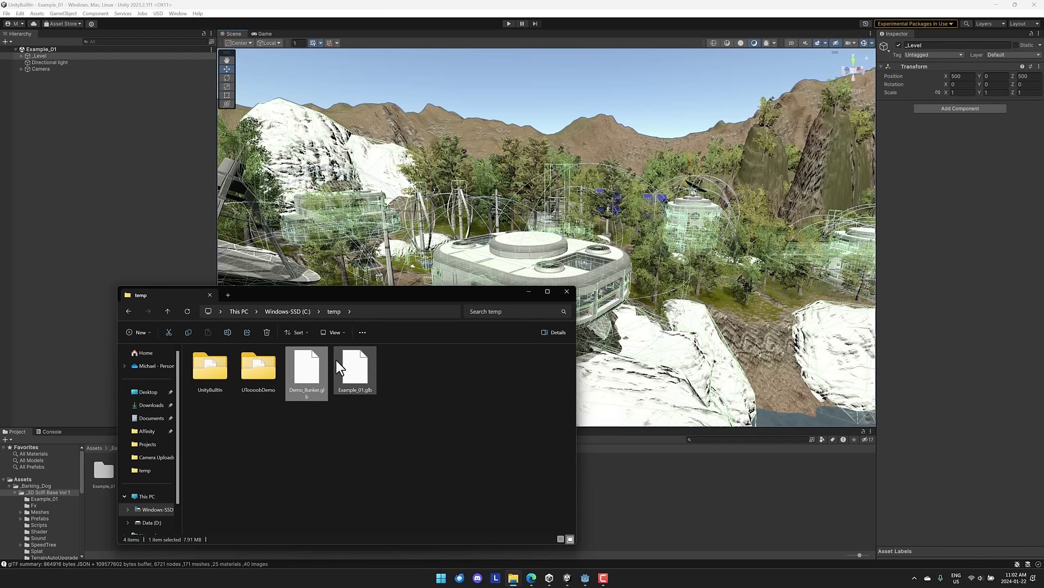
left_click(585, 578)
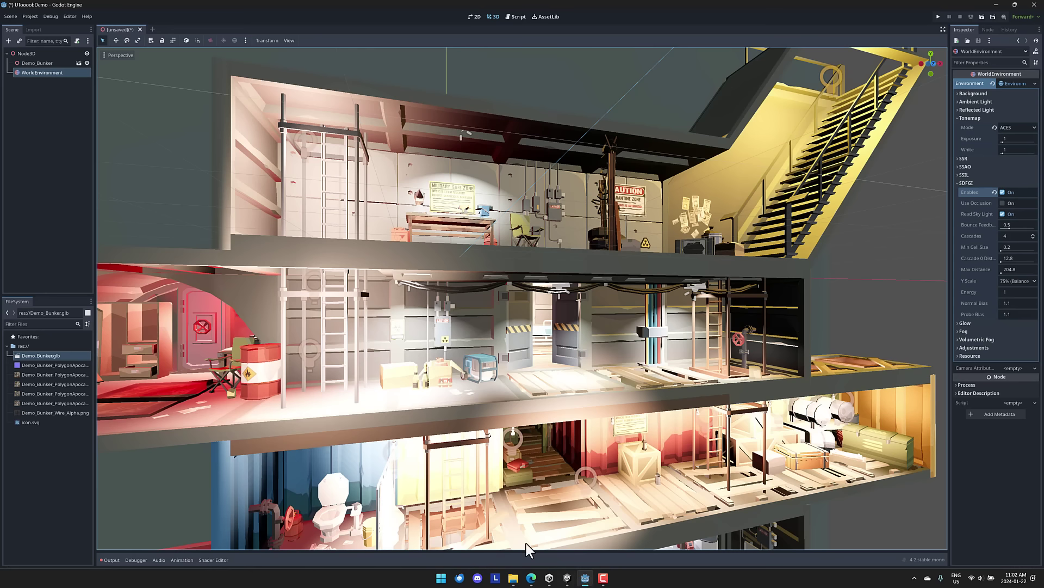
left_click(514, 578)
mouse_move(522, 578)
left_click(516, 536)
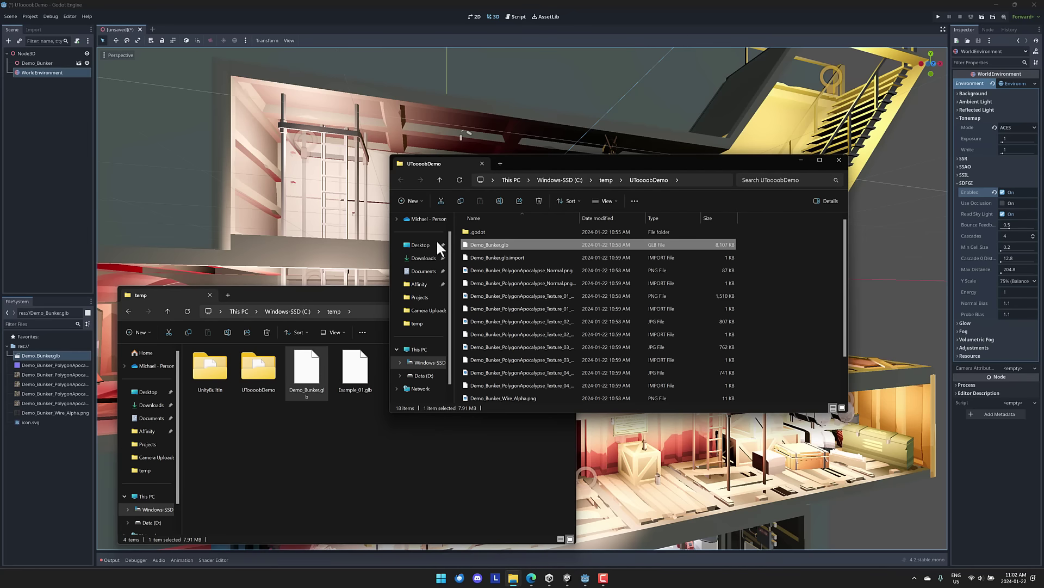
left_click(318, 449)
left_click_drag(345, 382, 782, 388)
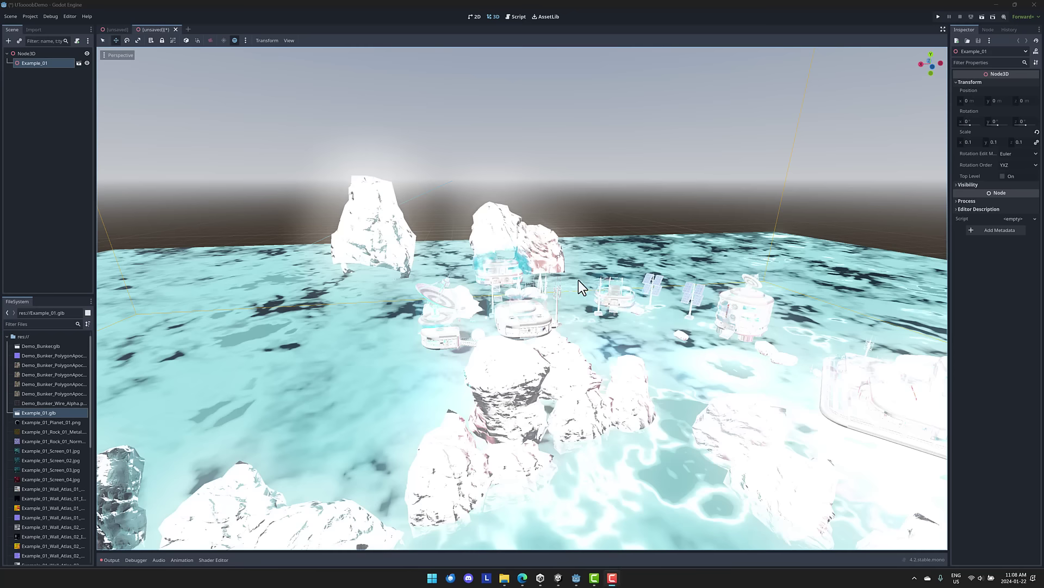
right_click_drag(581, 287, 525, 291)
- Fly over the imported Example_01 level, sliding across the base and closing in on the icebergs
key("w")
key("s")
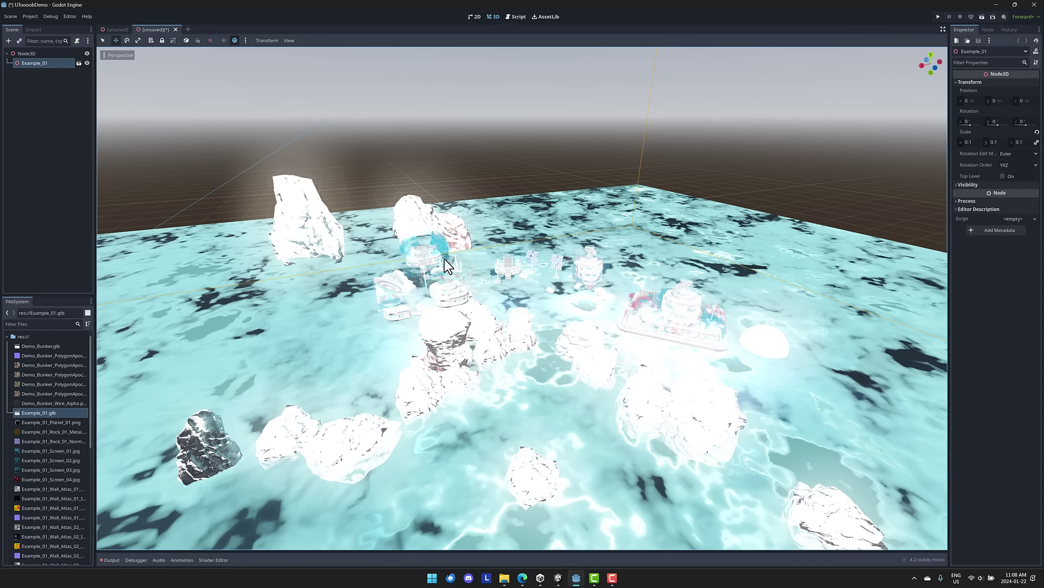
key("d")
right_click_drag(443, 257, 789, 306)
right_click_drag(805, 255, 805, 254)
key("w")
key("s")
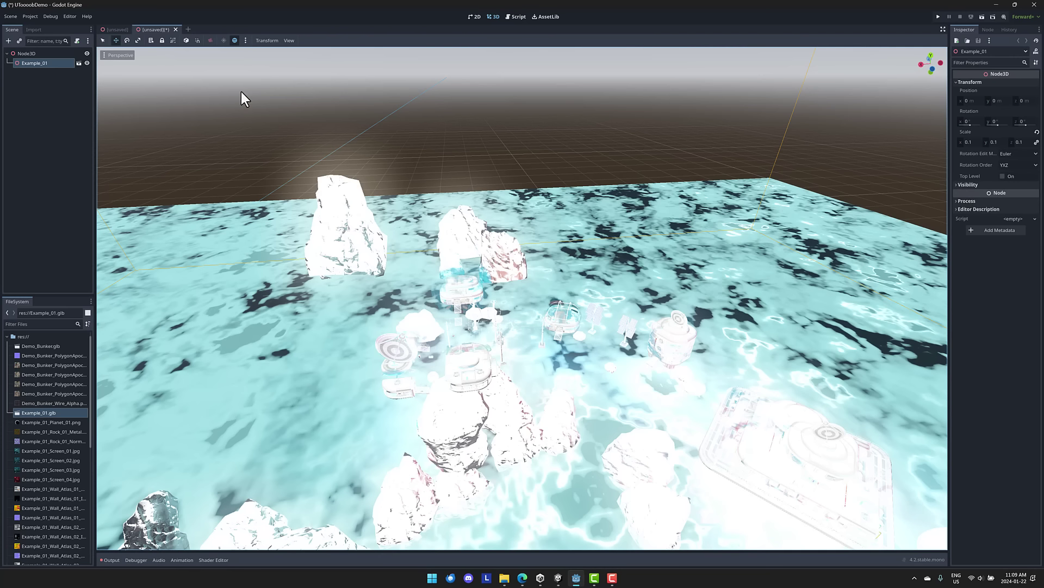
- Create an empty child object named ExportObject under _Level
left_click(558, 578)
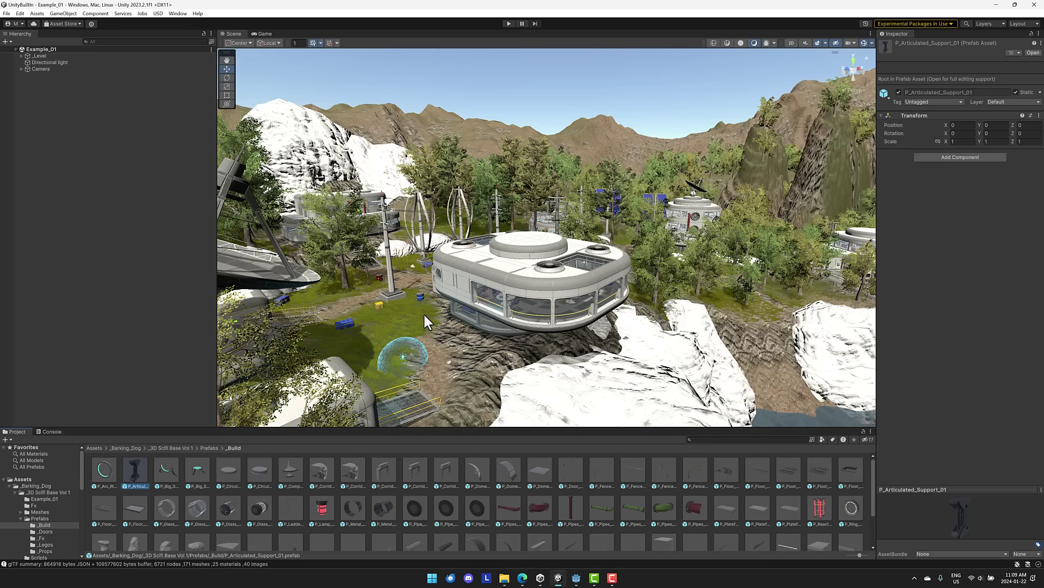
left_click(21, 56)
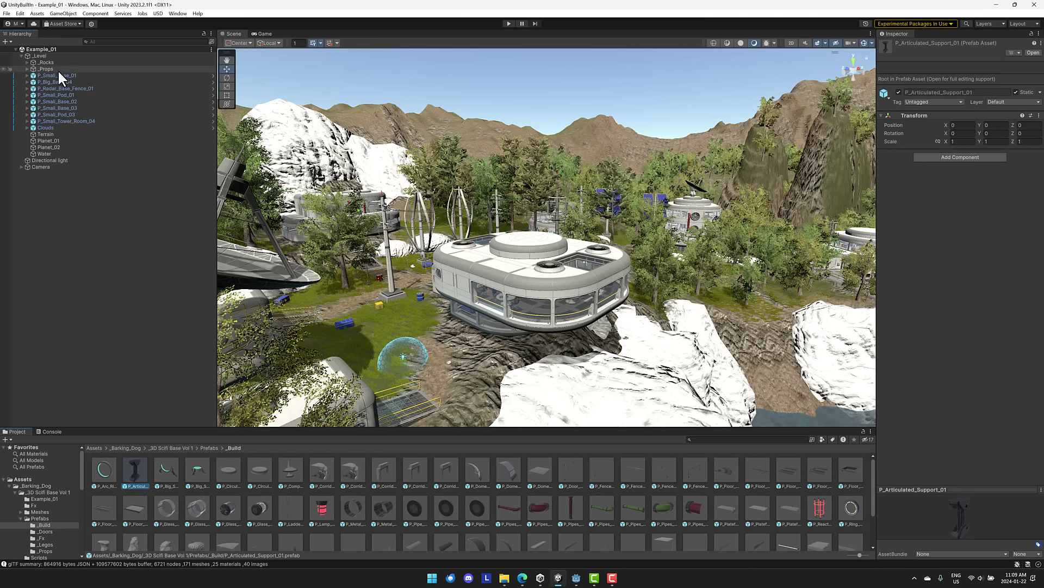
left_click(47, 55)
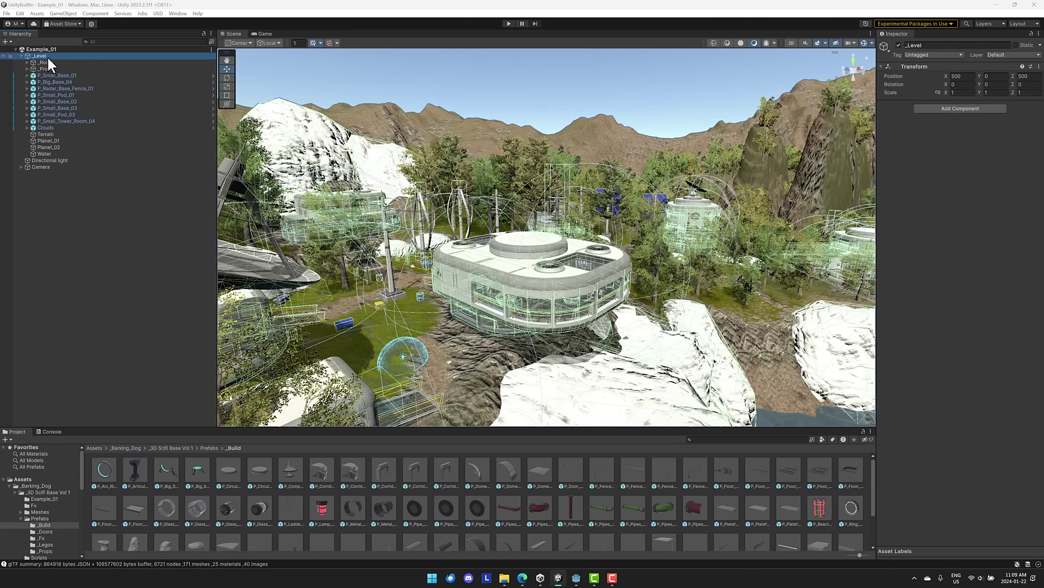
right_click(47, 56)
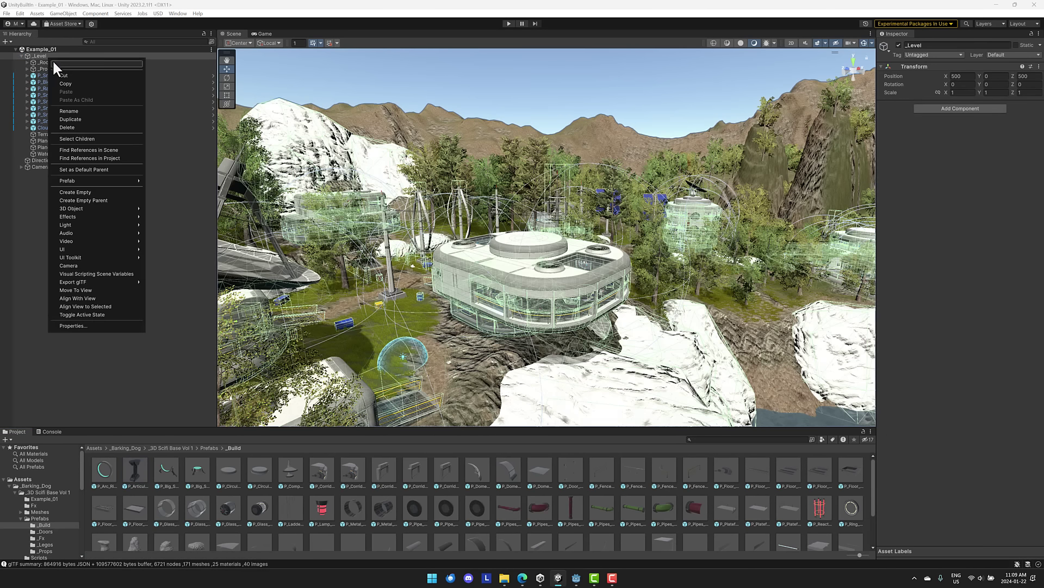
left_click(93, 191)
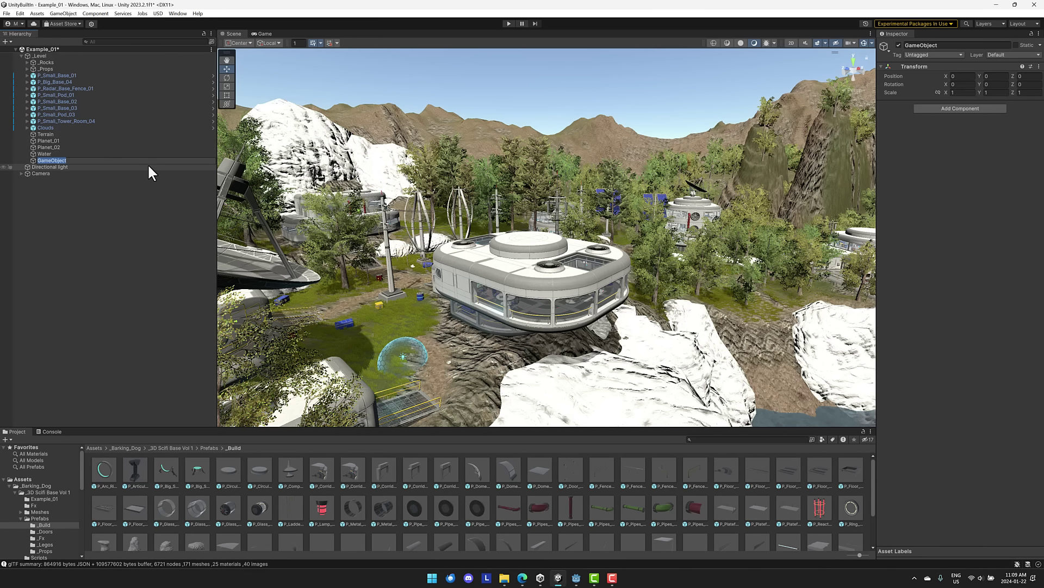
type("ExportObject")
key("Return")
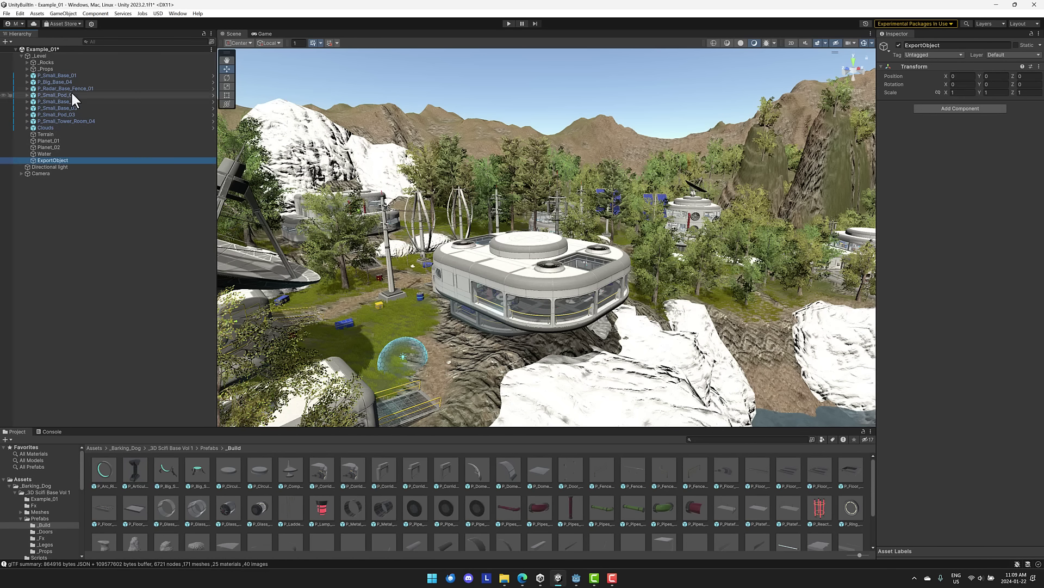
- Move _Rocks, _Props and the base prefabs, excluding Clouds, into ExportObject and check the grouping
left_click(47, 62)
left_click(47, 68, "shift")
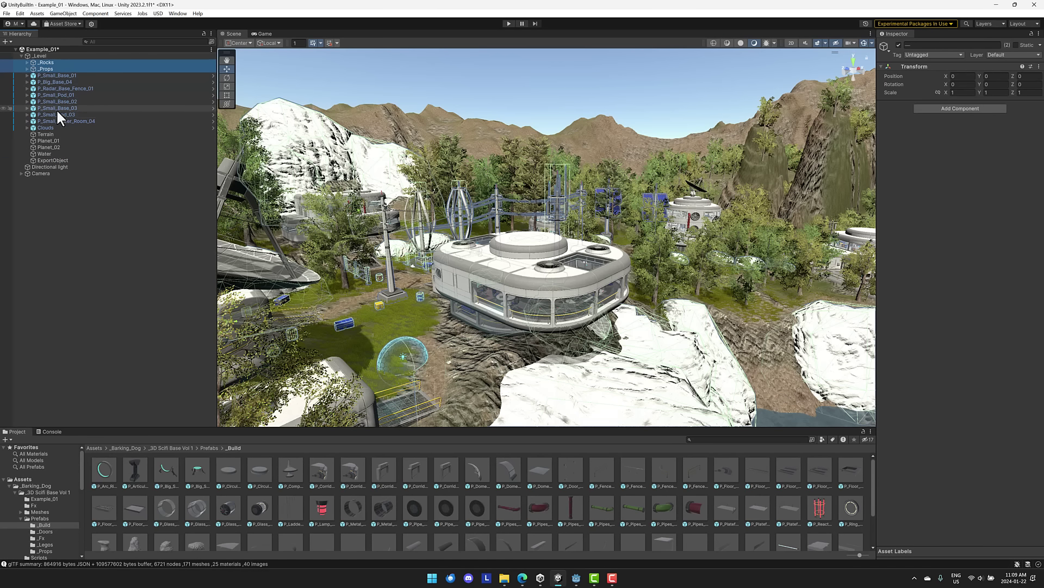
left_click(52, 127, "shift")
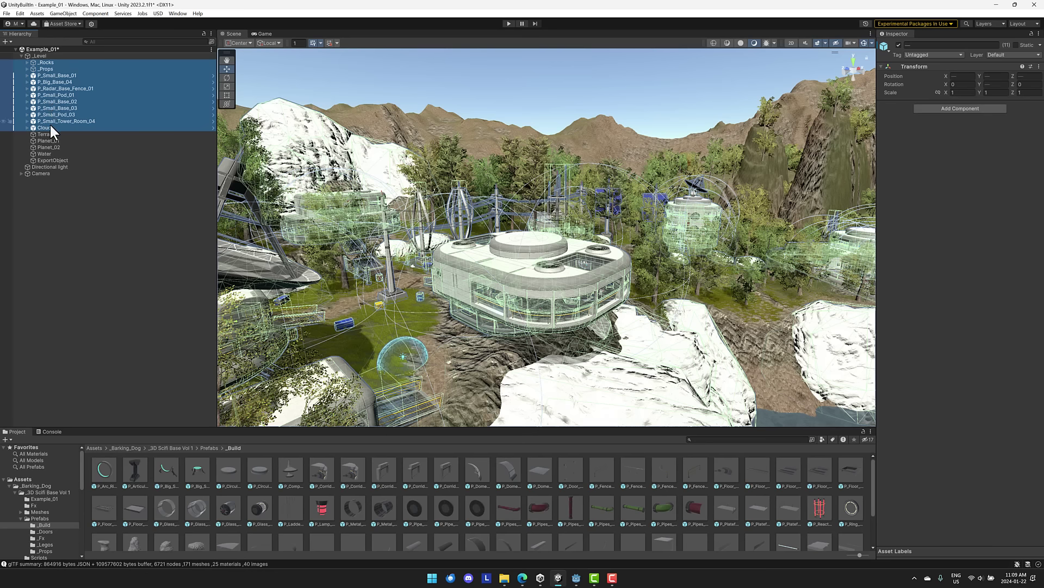
left_click(56, 122, "shift")
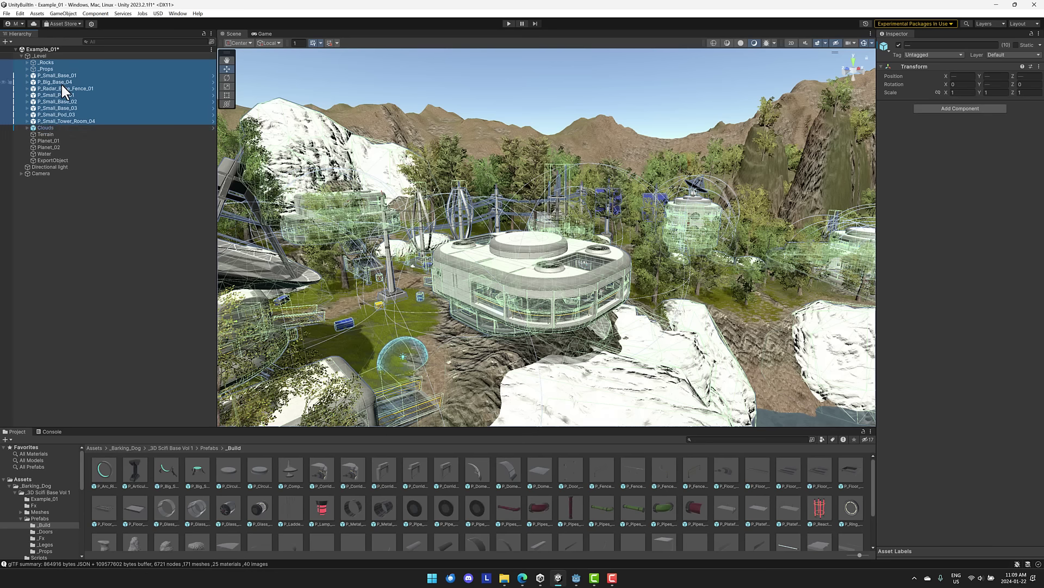
left_click_drag(48, 62, 61, 159)
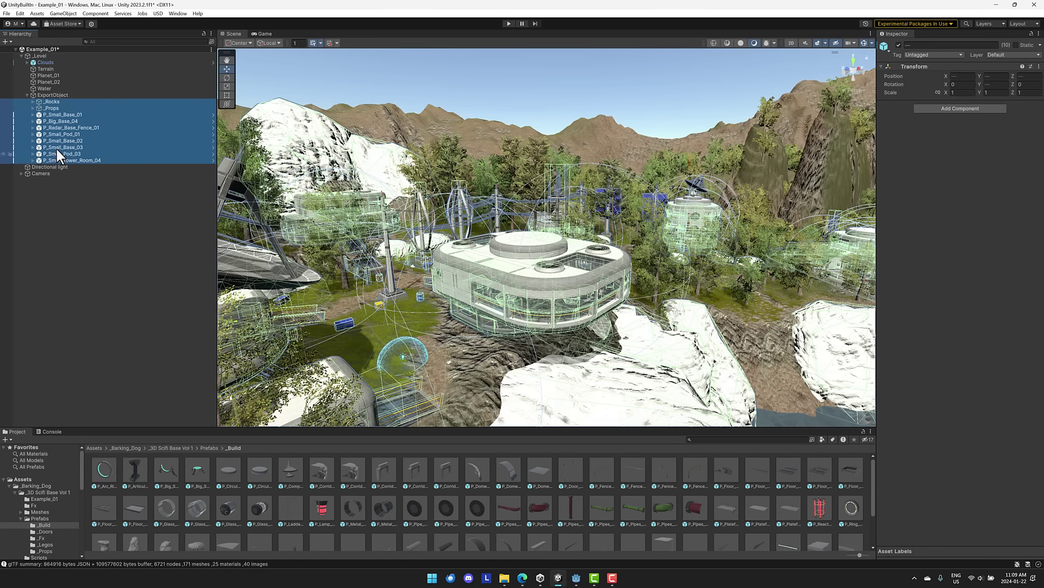
left_click(57, 114)
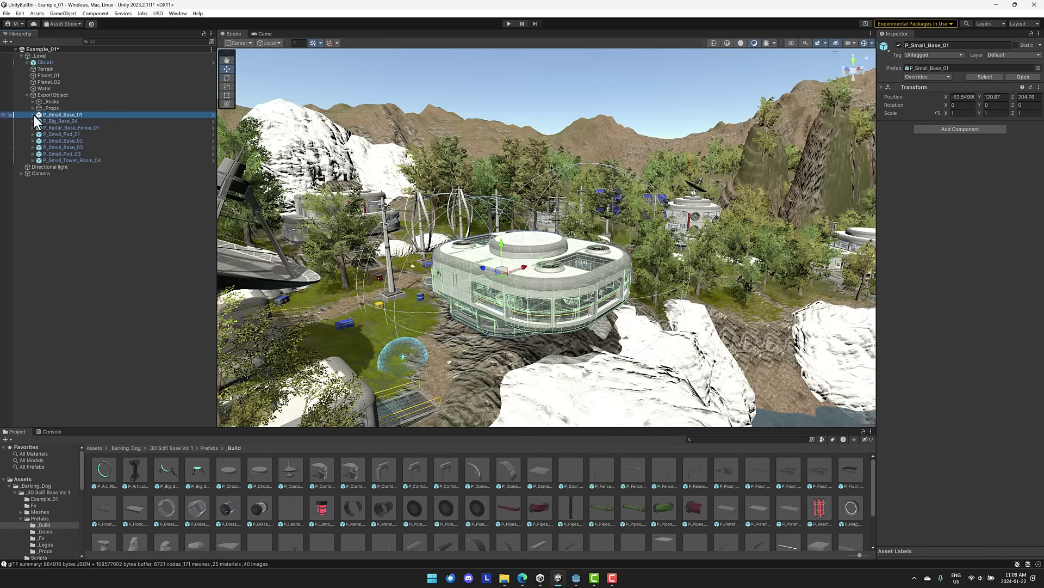
left_click(34, 114)
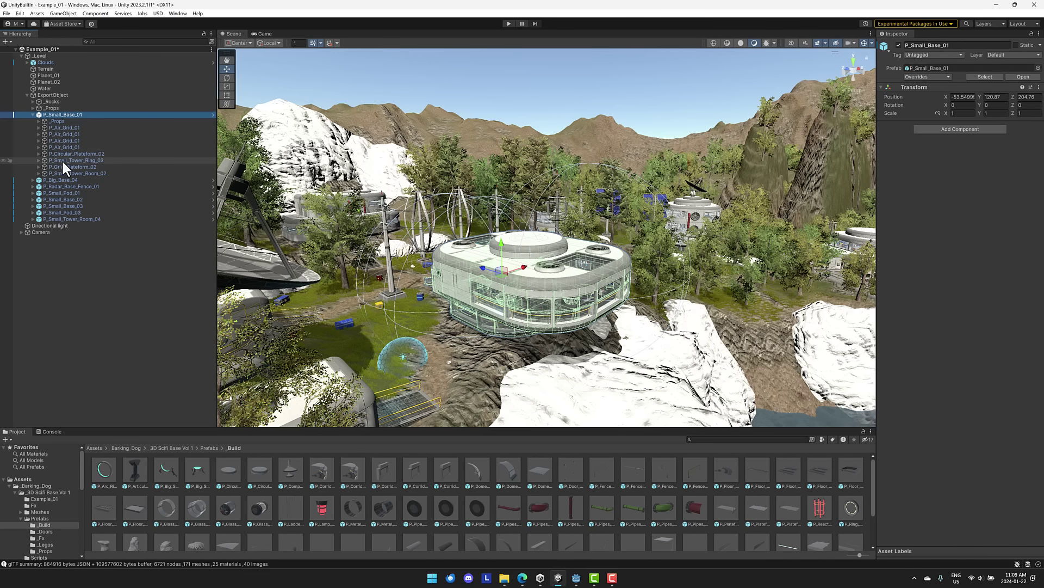
left_click(52, 95)
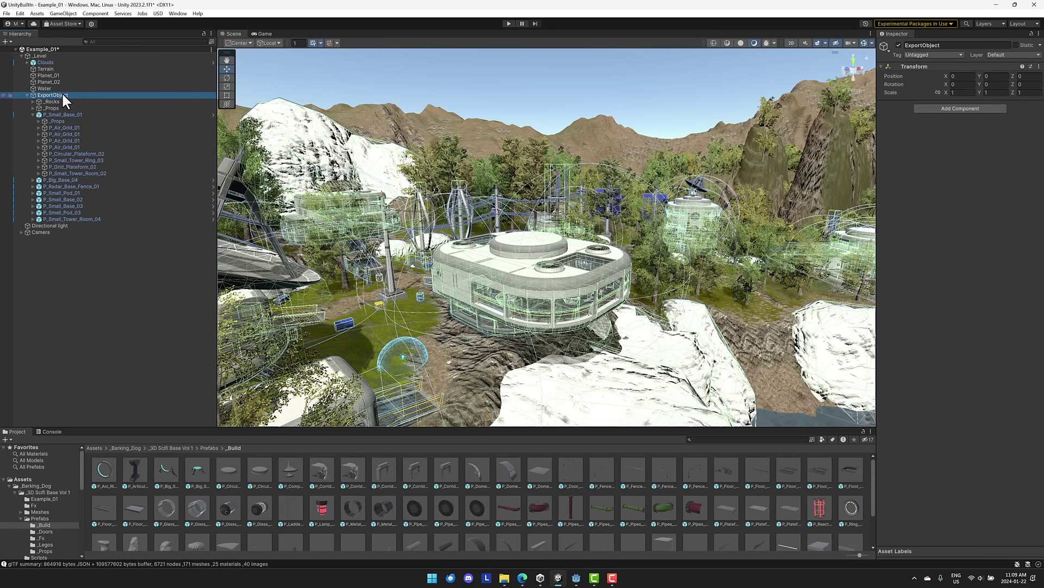
- Export ExportObject as binary glTF, ExportObject.glb, into C:\temp
left_click(6, 14)
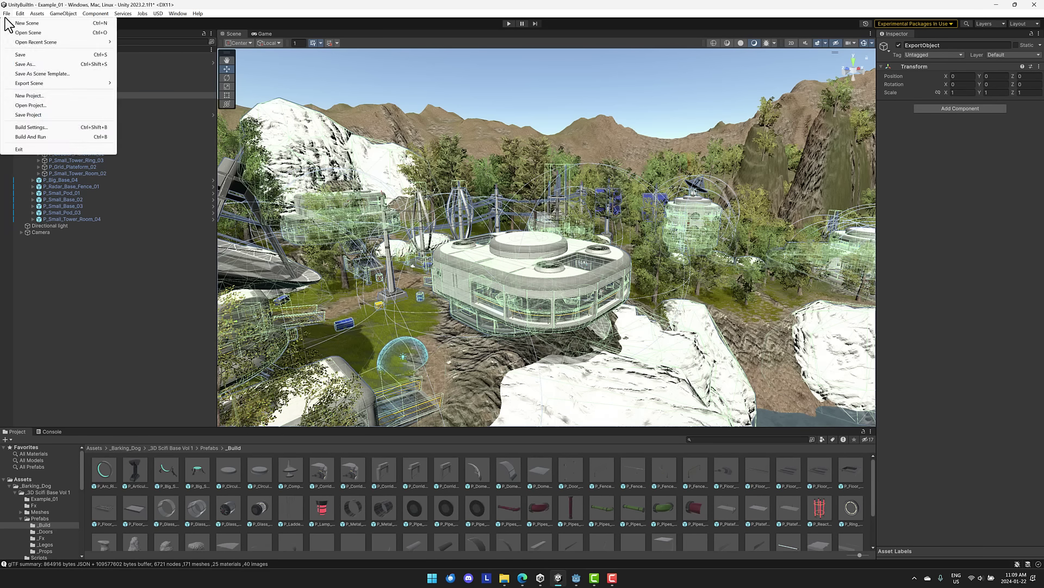
left_click(152, 186)
left_click(47, 115)
right_click(57, 95)
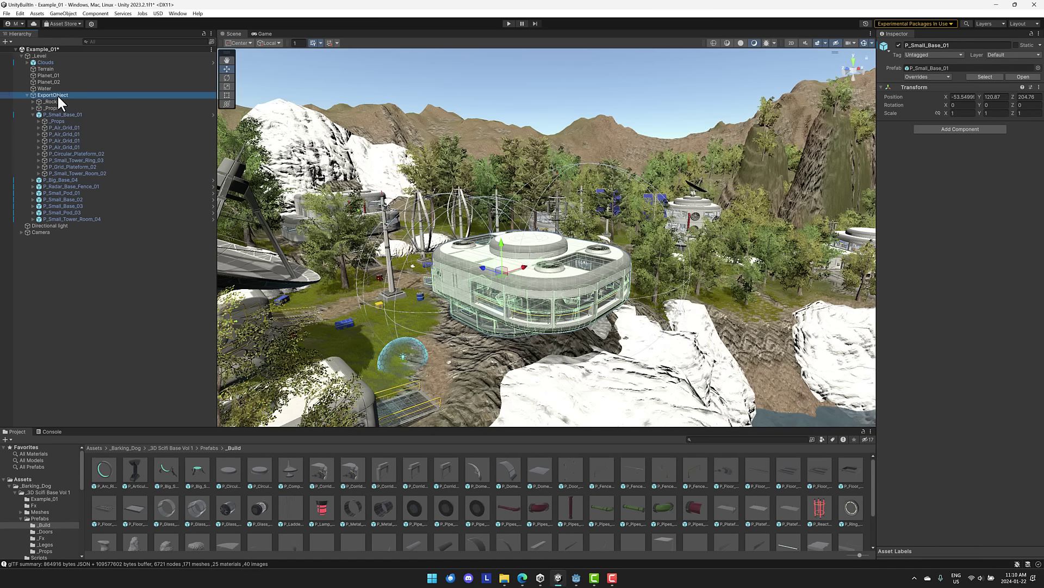
mouse_move(71, 321)
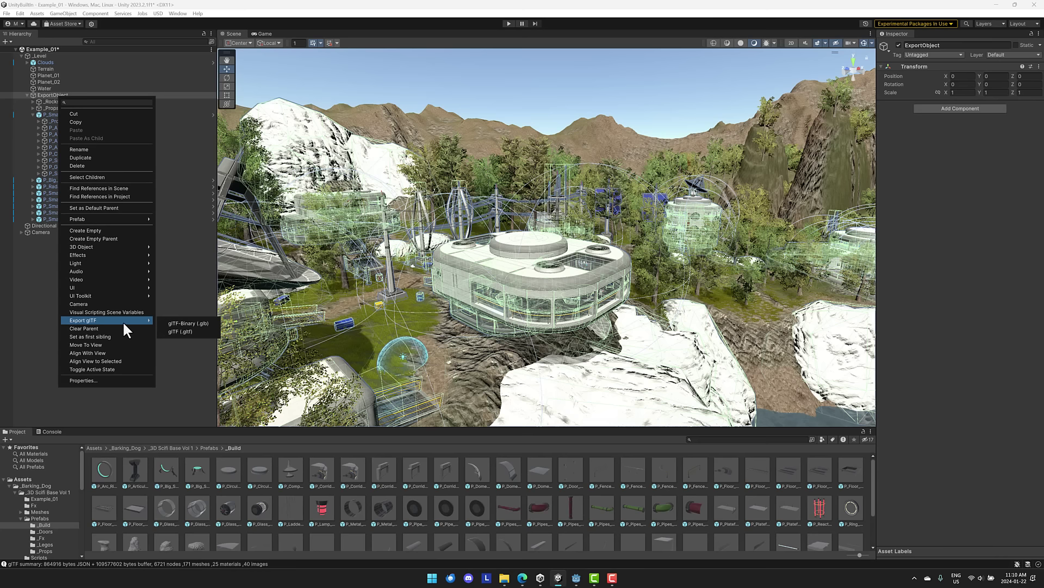
left_click(179, 323)
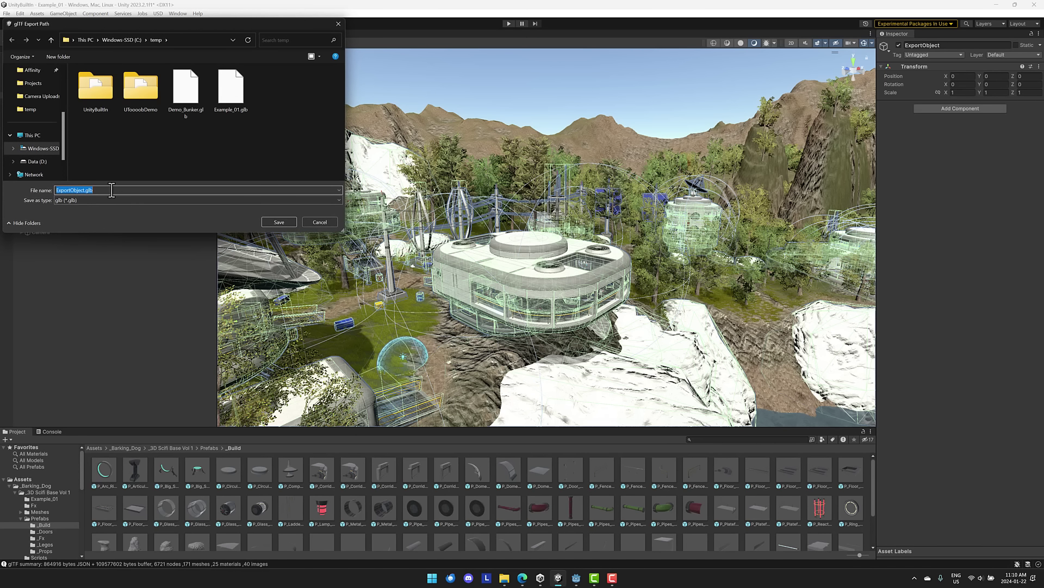
left_click(279, 222)
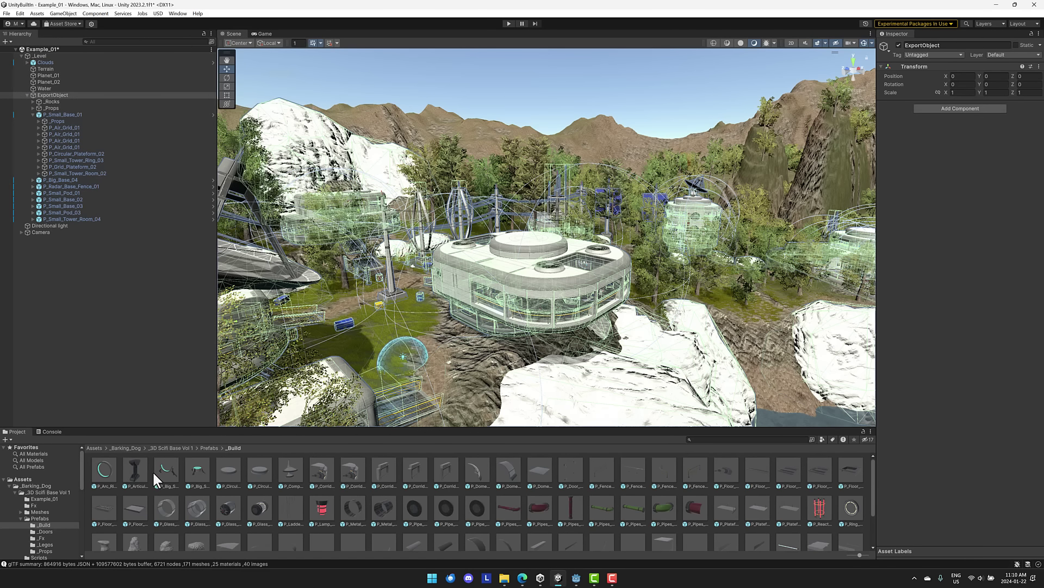
- Bring up the export options for the P_Articulated_Support_01 prefab asset
left_click(136, 468)
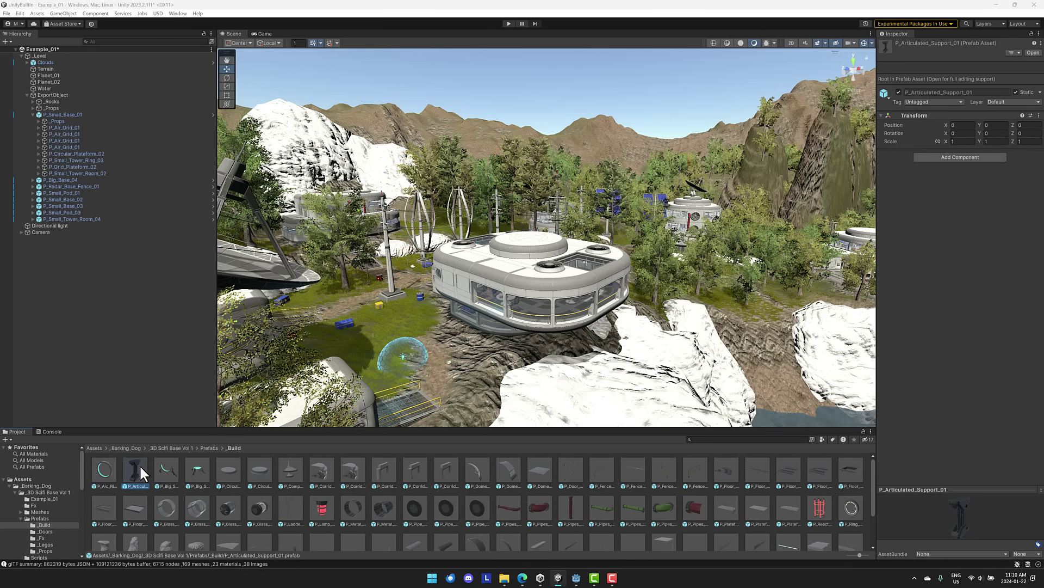
right_click(141, 464)
mouse_move(181, 466)
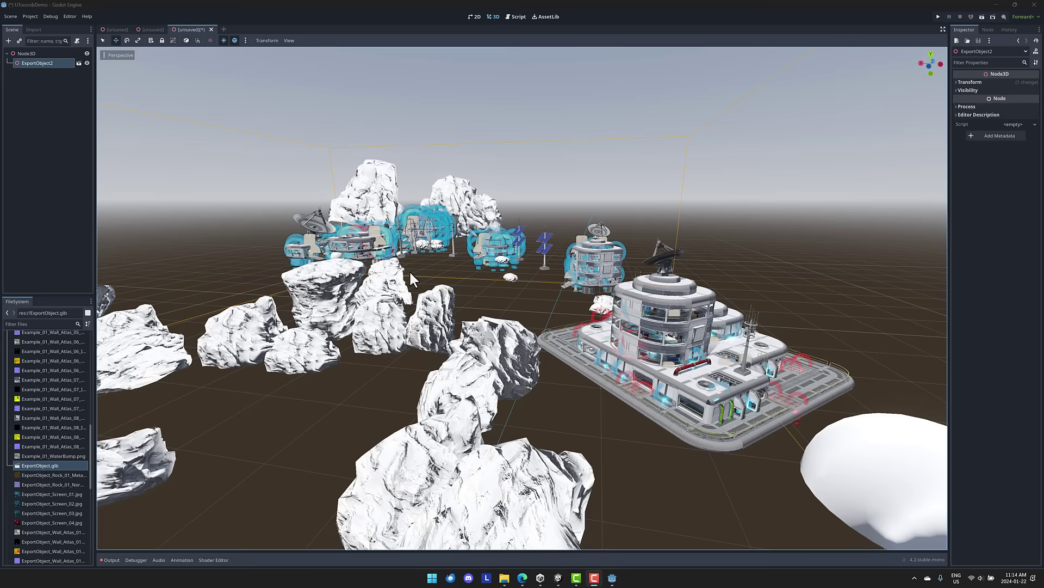
- Fly the view into the imported station building and back out past its roof
right_click_drag(409, 270, 577, 272)
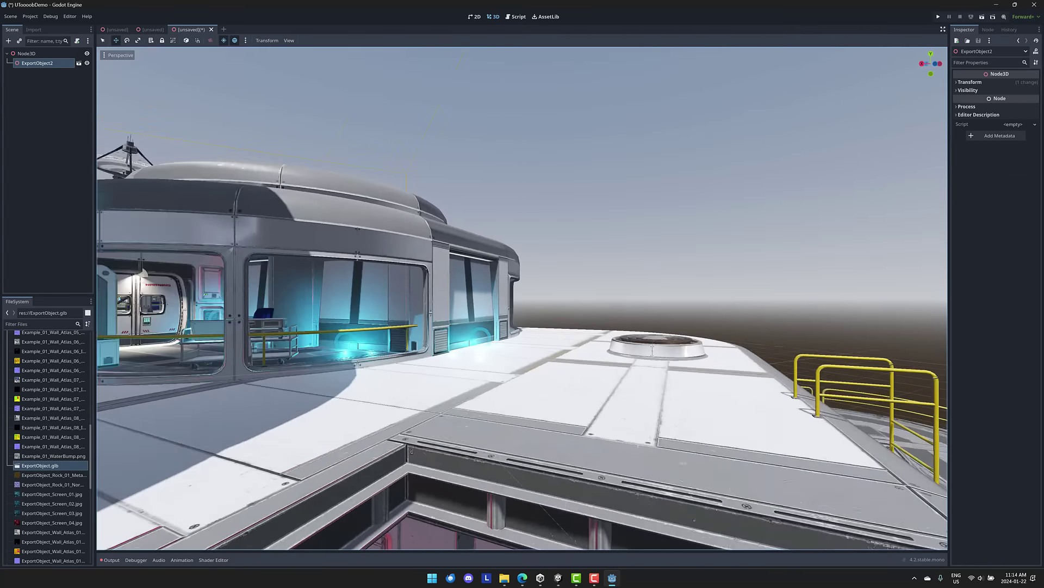
right_click_drag(576, 272, 348, 243)
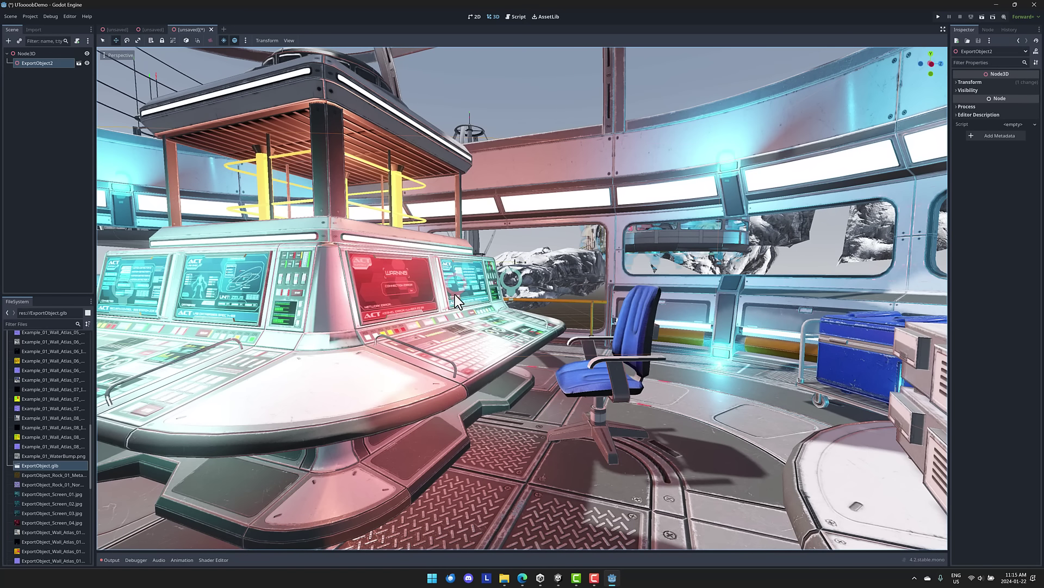
- Open ExportObject.glb as its own scene without inheriting and turn toward the rocks
left_click(79, 63)
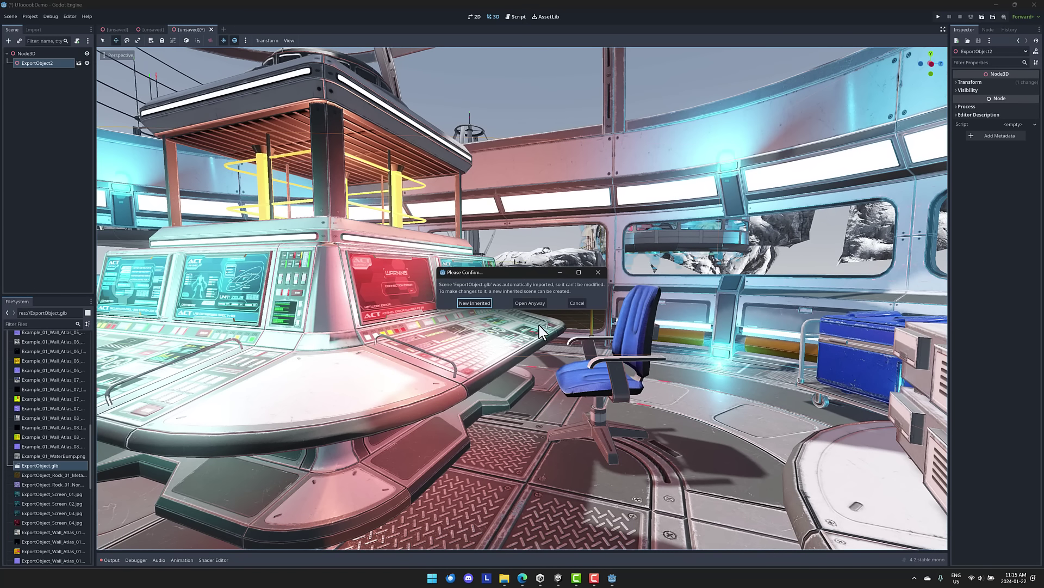
left_click(534, 304)
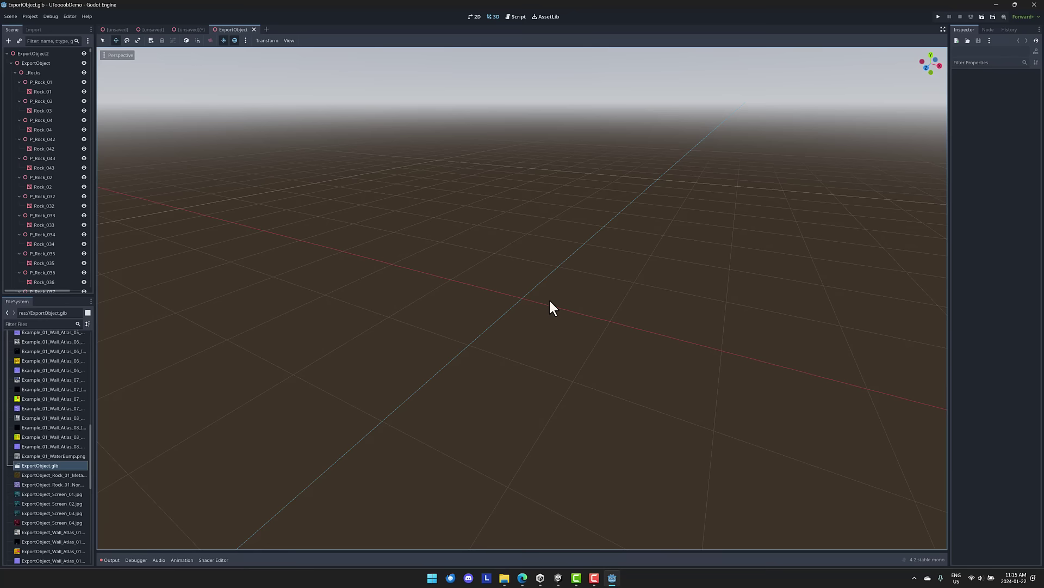
right_click_drag(549, 298, 466, 273)
scroll(533, 228, "up", 3)
- Fly to the wall screen and raise Point light_0214 to about Y 1.28
right_click_drag(588, 316, 590, 366)
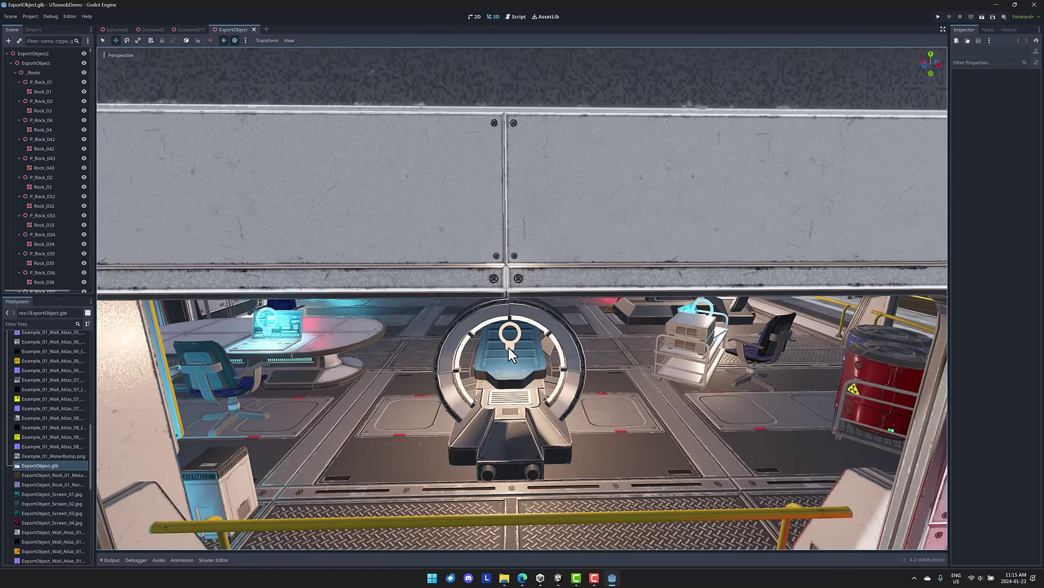
mouse_move(517, 403)
right_mouse_down()
mouse_move(525, 399)
mouse_move(514, 400)
right_mouse_up()
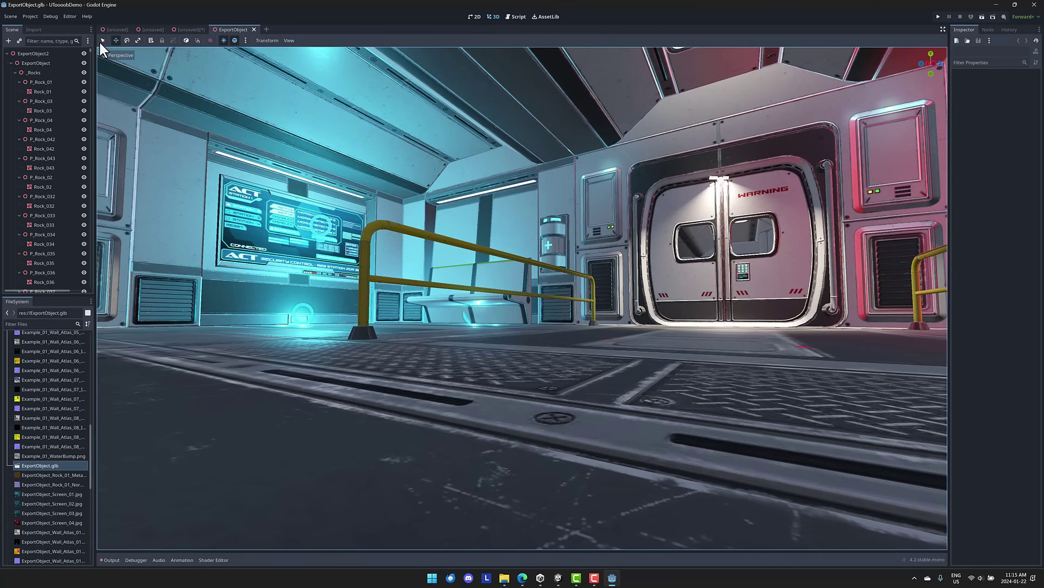
left_click(308, 315)
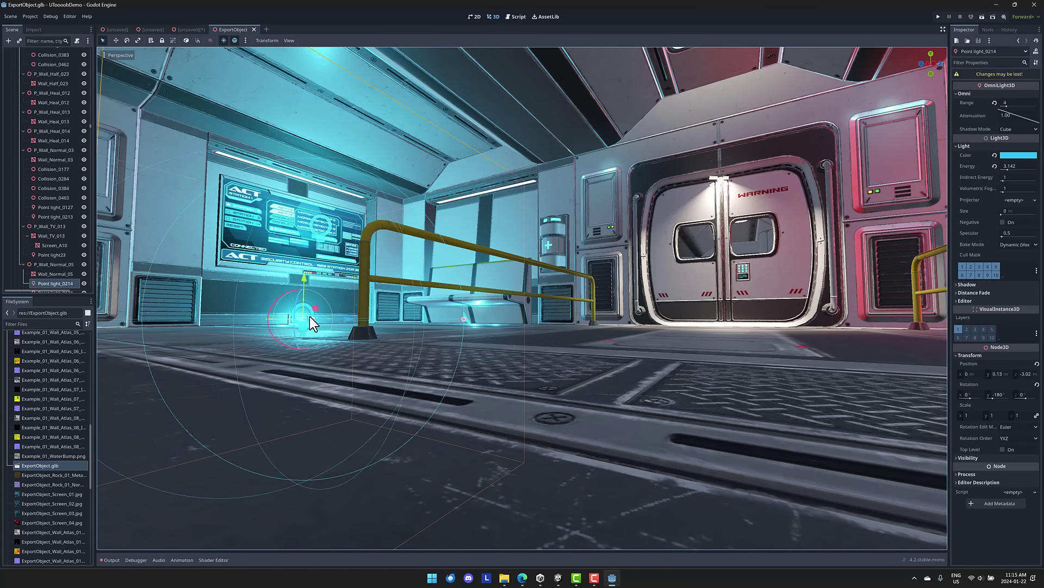
left_click_drag(303, 277, 299, 234)
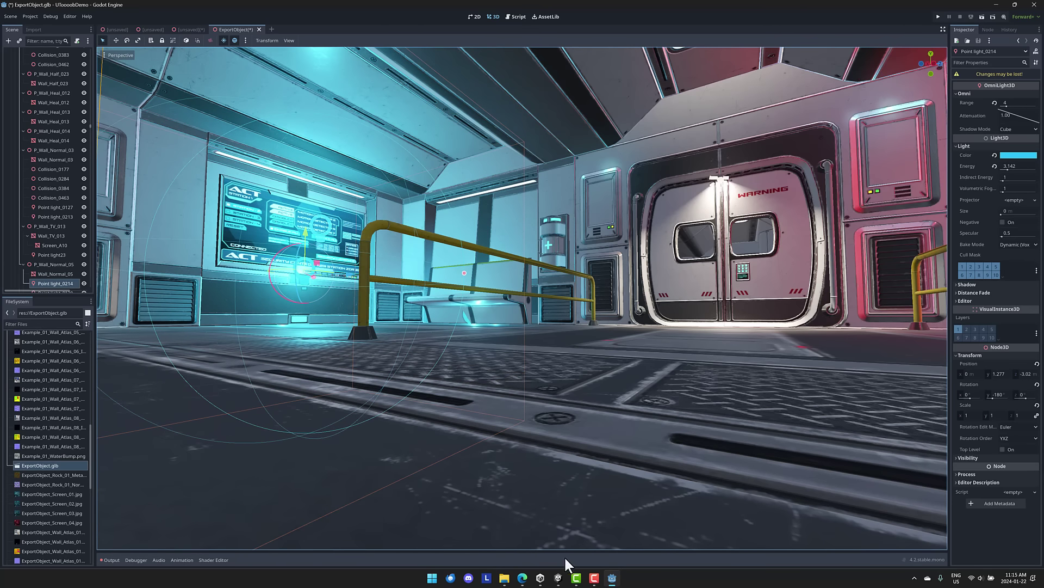
- Review the glTF export choices for P_Wall_Door_Small_02 without exporting, then select ExportObject
left_click(530, 554)
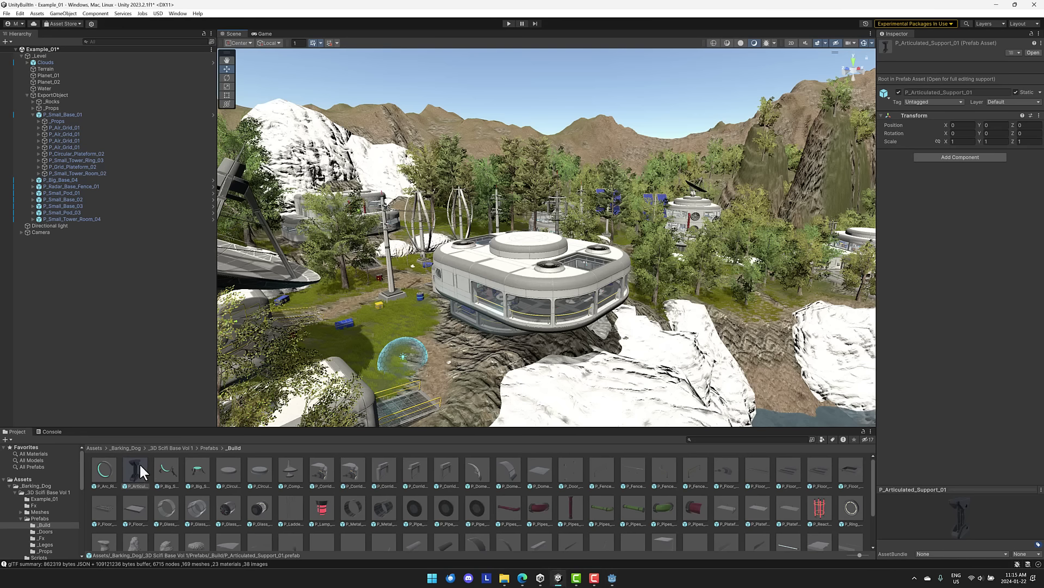
scroll(292, 505, "down", 2)
right_click(477, 526)
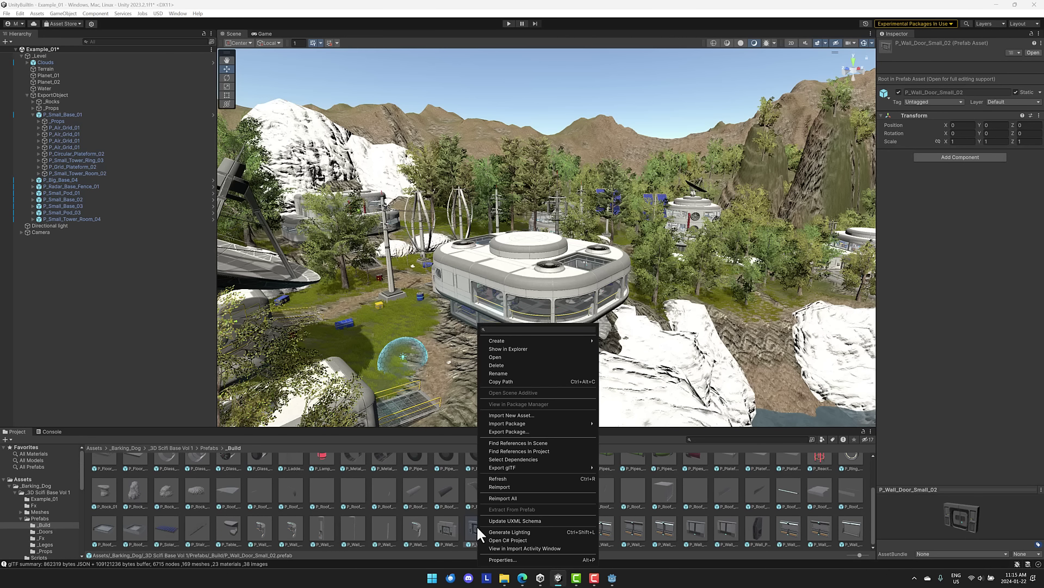
mouse_move(518, 468)
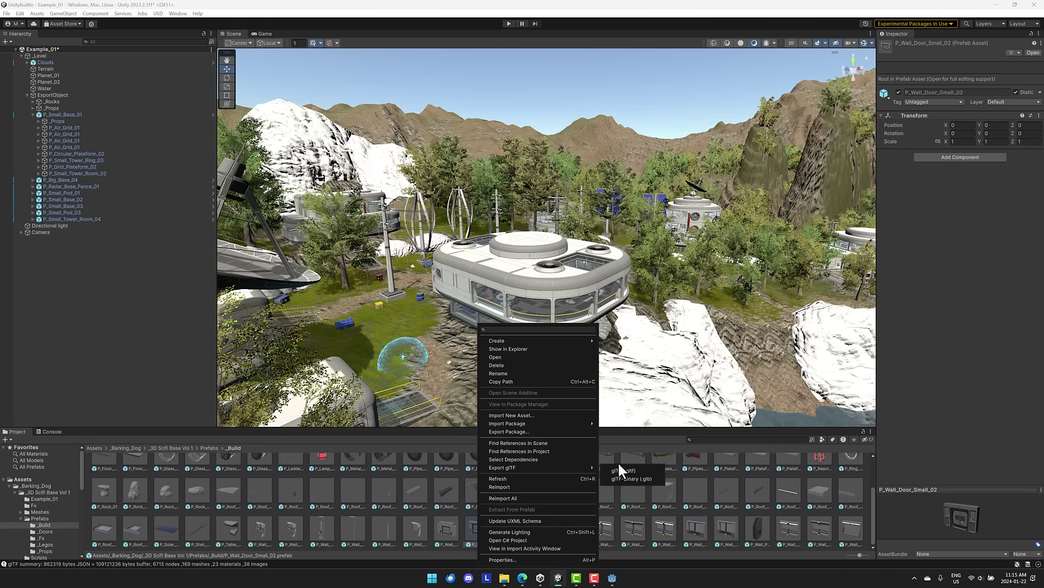
left_click(158, 352)
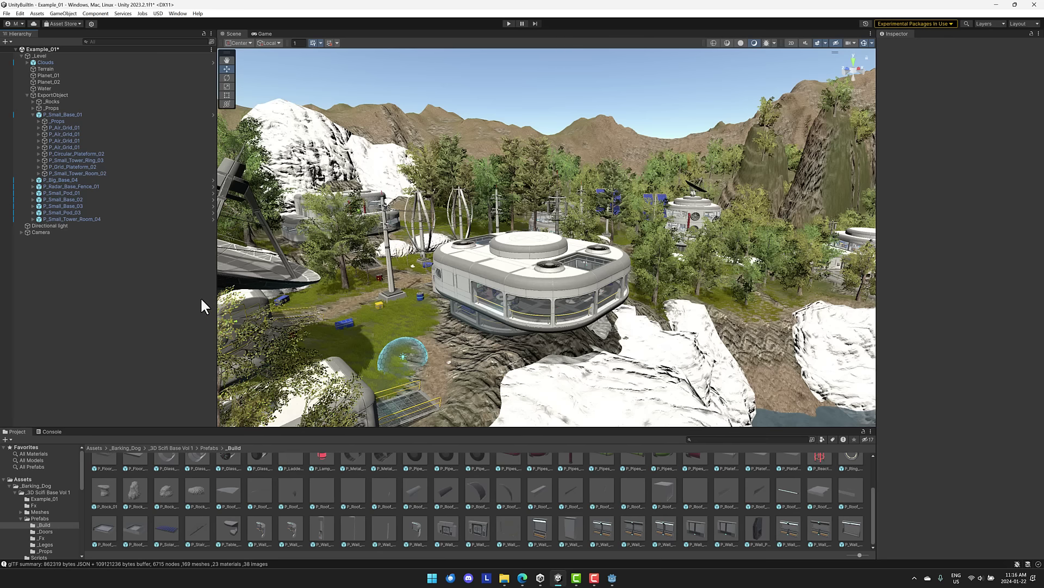
left_click(54, 114)
left_click(53, 95)
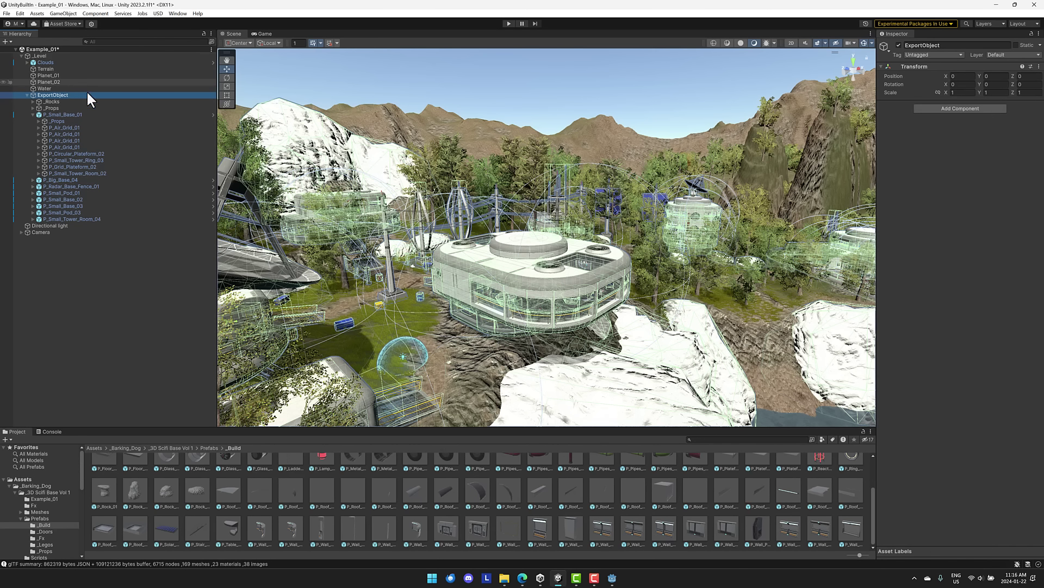
- Export ExportObject with all its children as ExportObject.usd into C:\temp
left_click(50, 95)
key("Return")
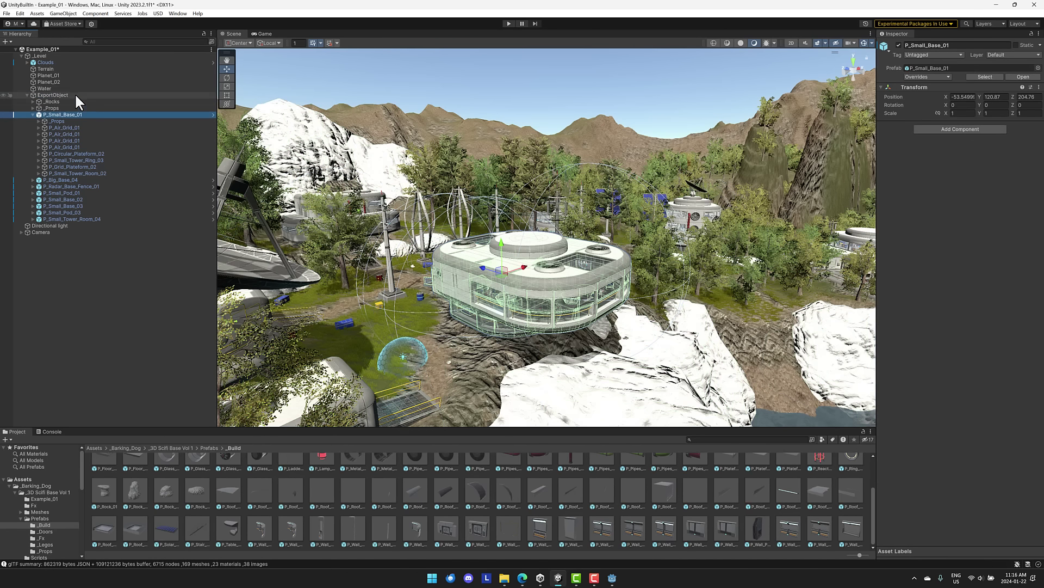
left_click(63, 94)
left_click(162, 13)
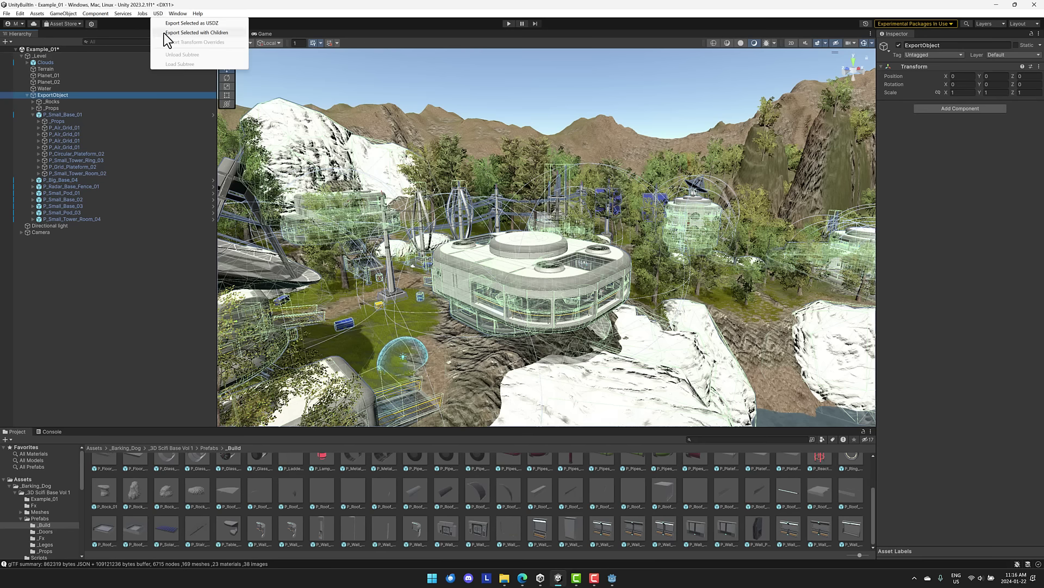
left_click(197, 32)
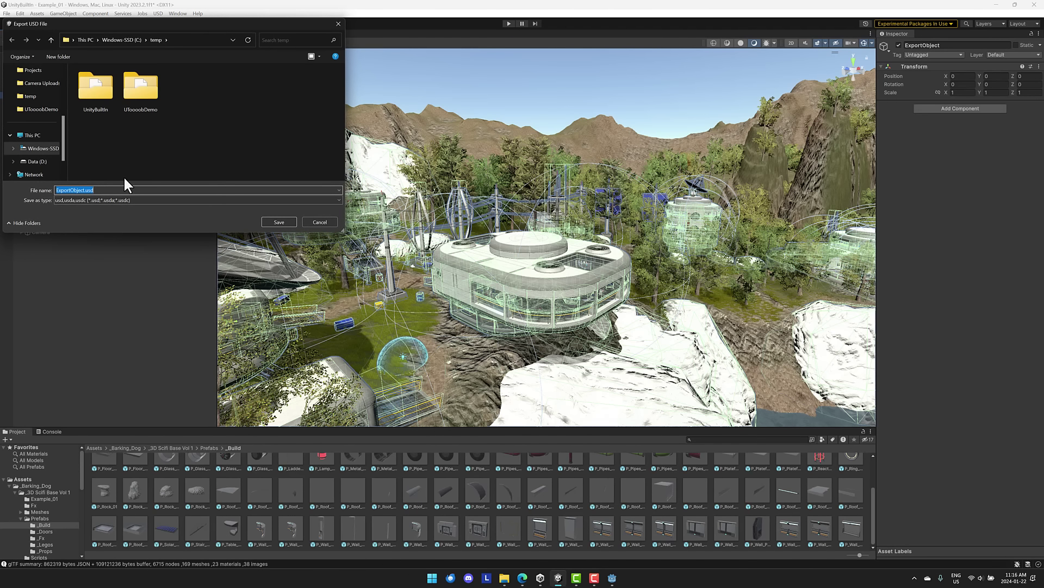
left_click(280, 222)
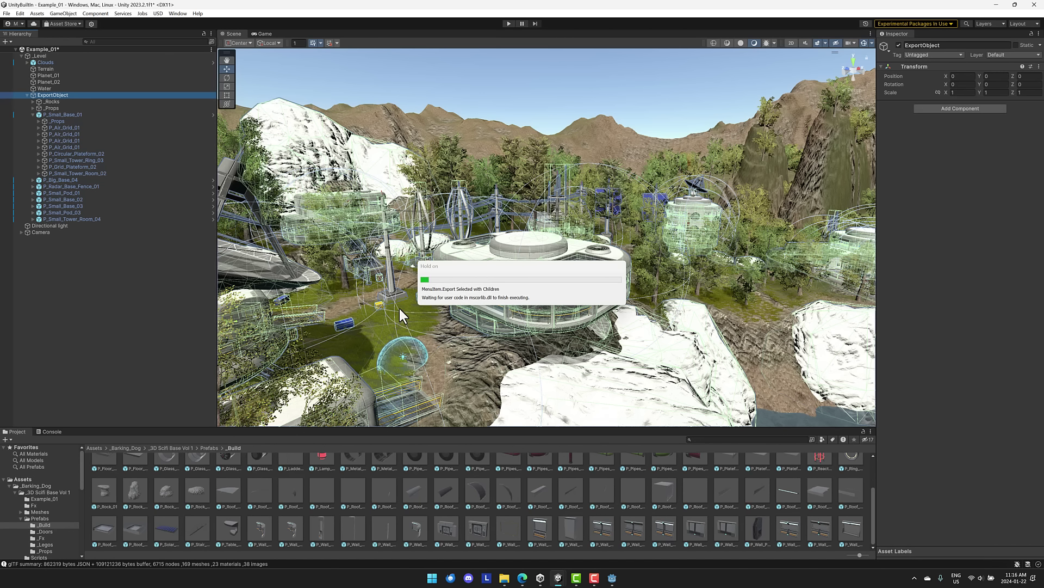
key("super")
- Launch Blender 4.0, close the splash screen and delete the default cube
type("blender 4.0")
key("Return")
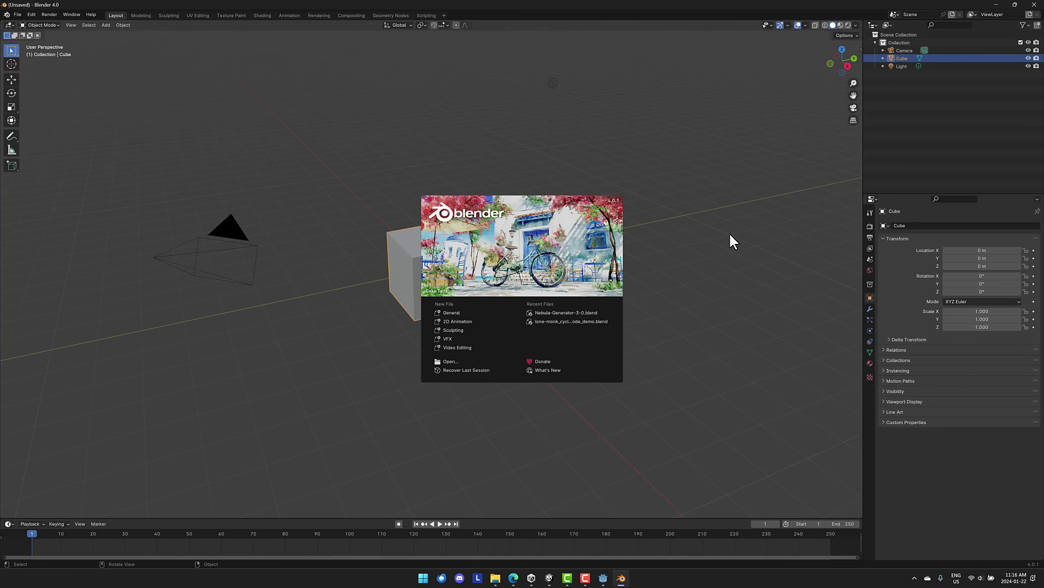
left_click(586, 228)
key("Delete")
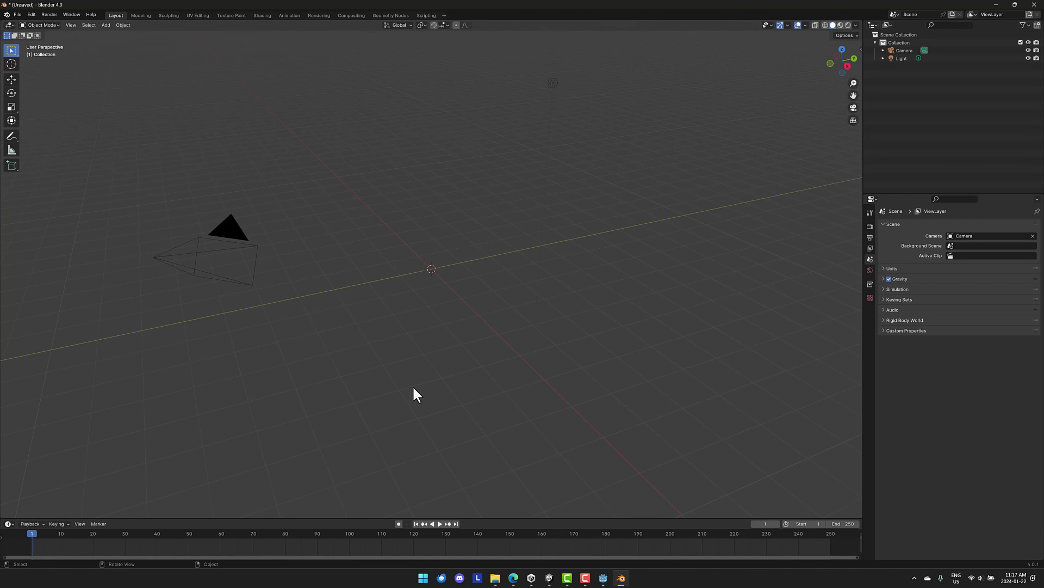
key("alt+Tab")
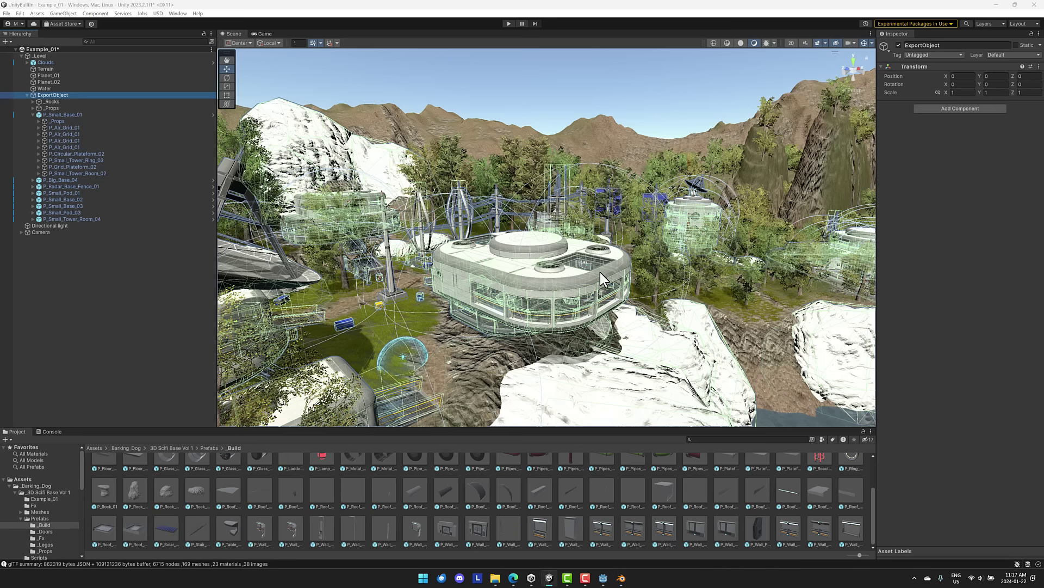
key("alt+Tab")
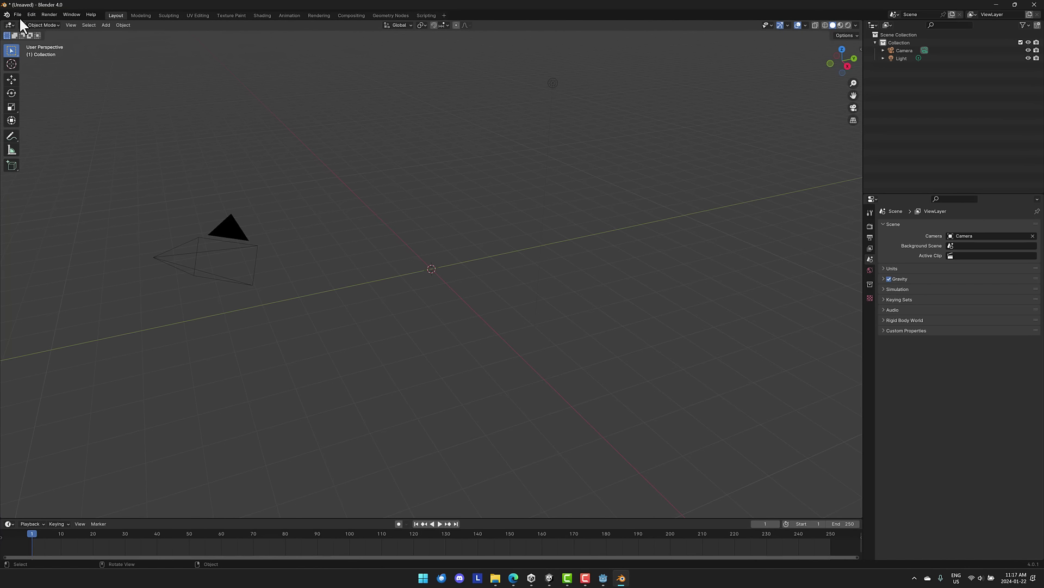
- Import ExportObject.usd from C:\temp as Universal Scene Description
left_click(19, 16)
mouse_move(36, 125)
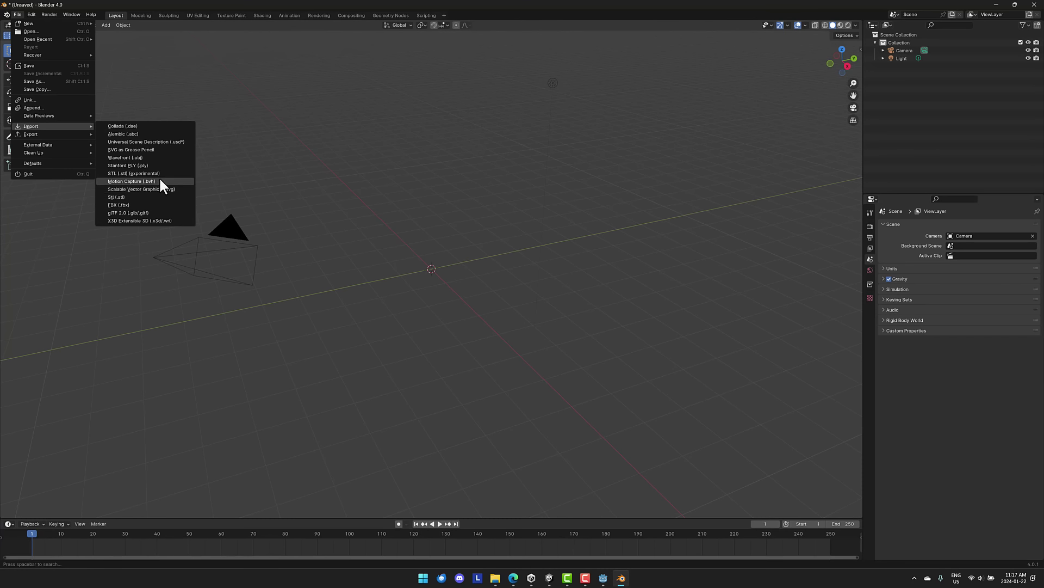
left_click(146, 142)
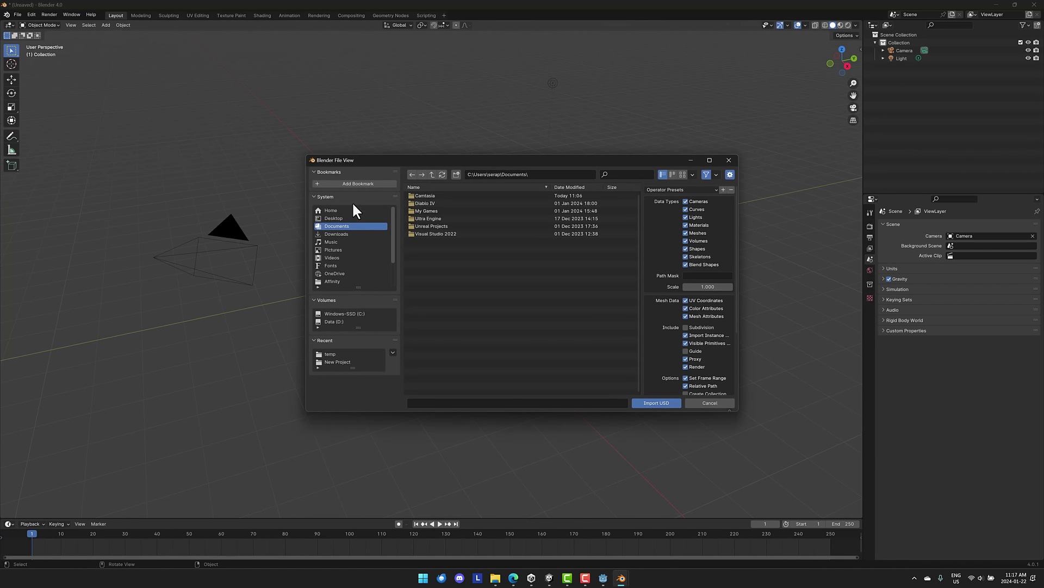
left_click(343, 314)
double_click(421, 234)
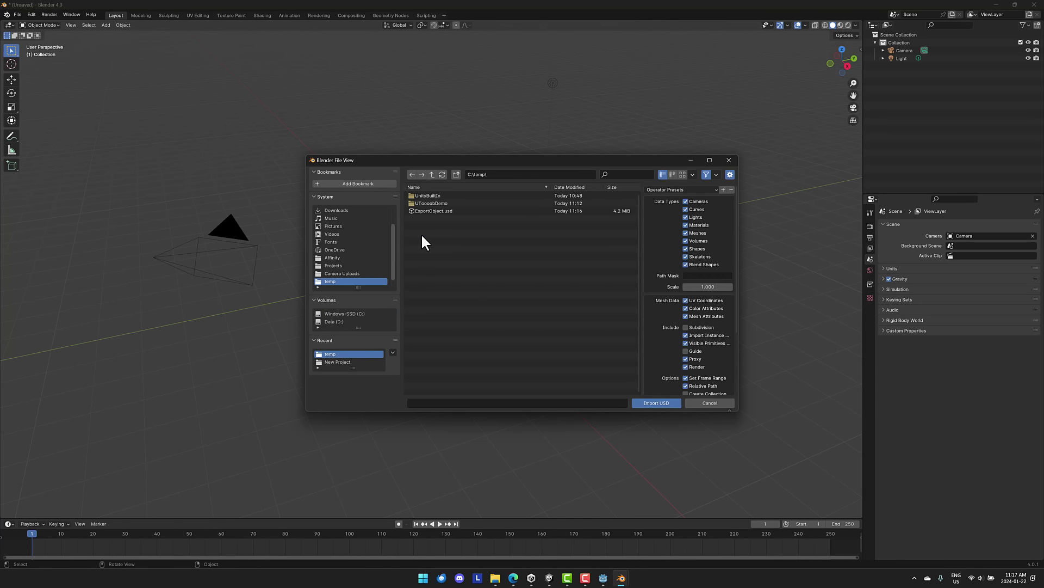
double_click(433, 210)
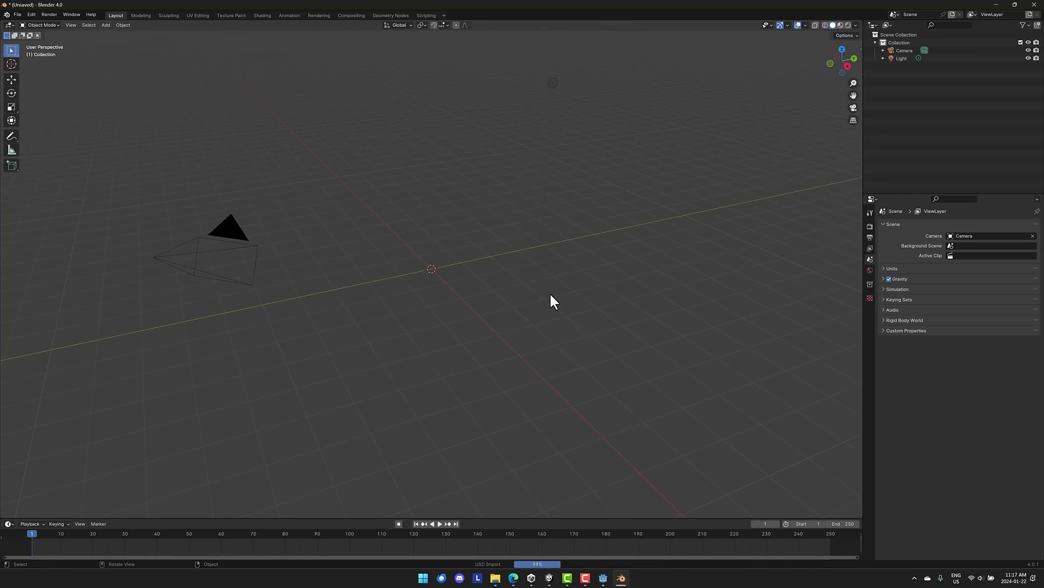
- Use Walk Navigation to fly toward the rocks and light dome
right_click(444, 294)
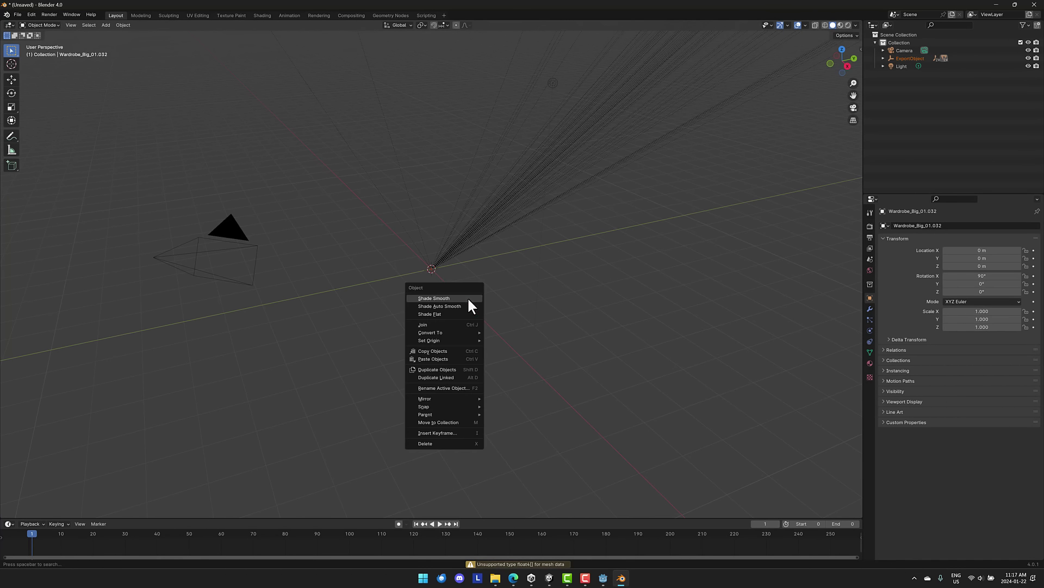
left_click(506, 290)
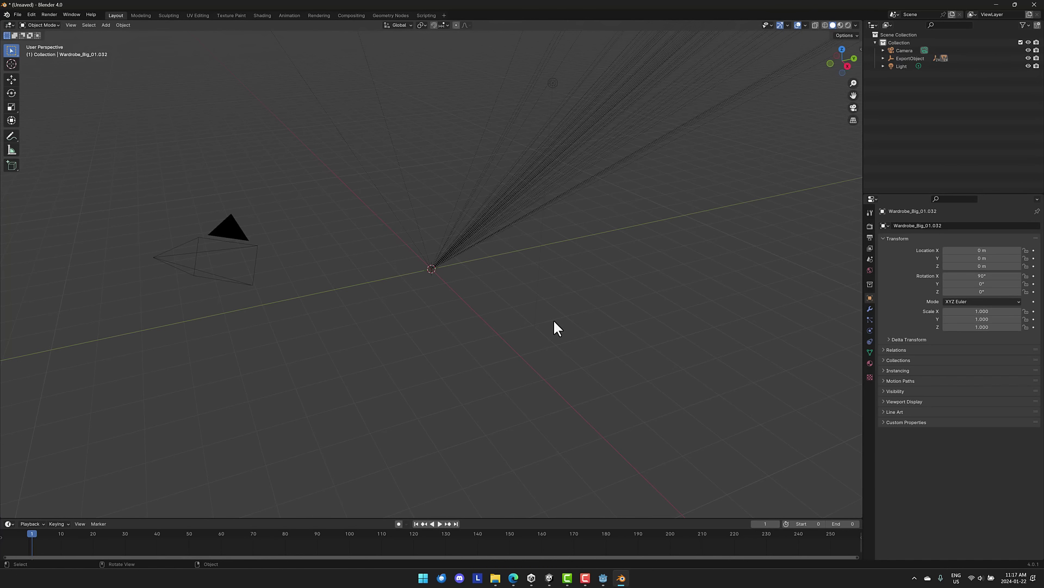
key("shift+grave")
key("w")
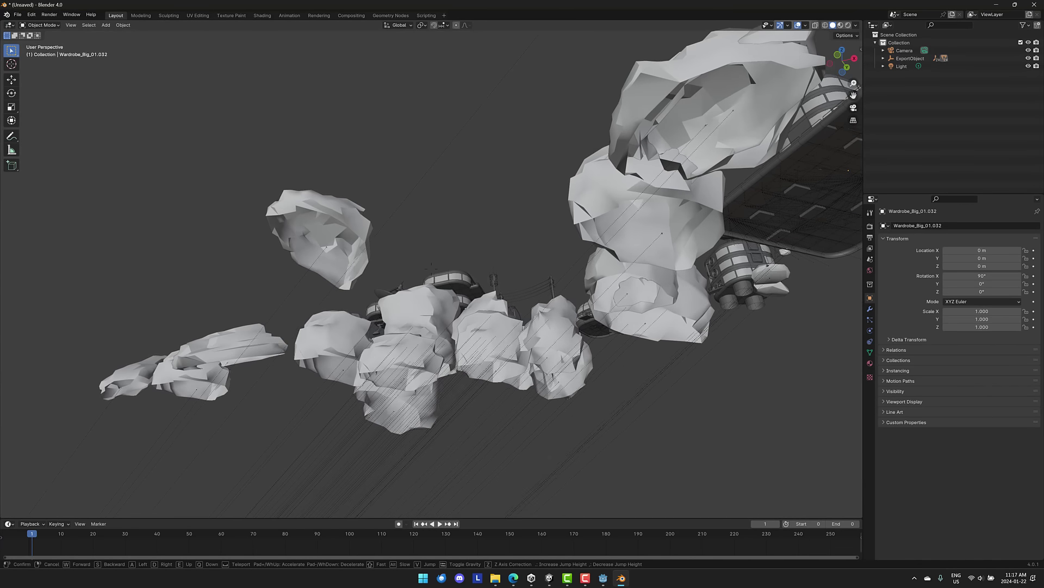
key("w")
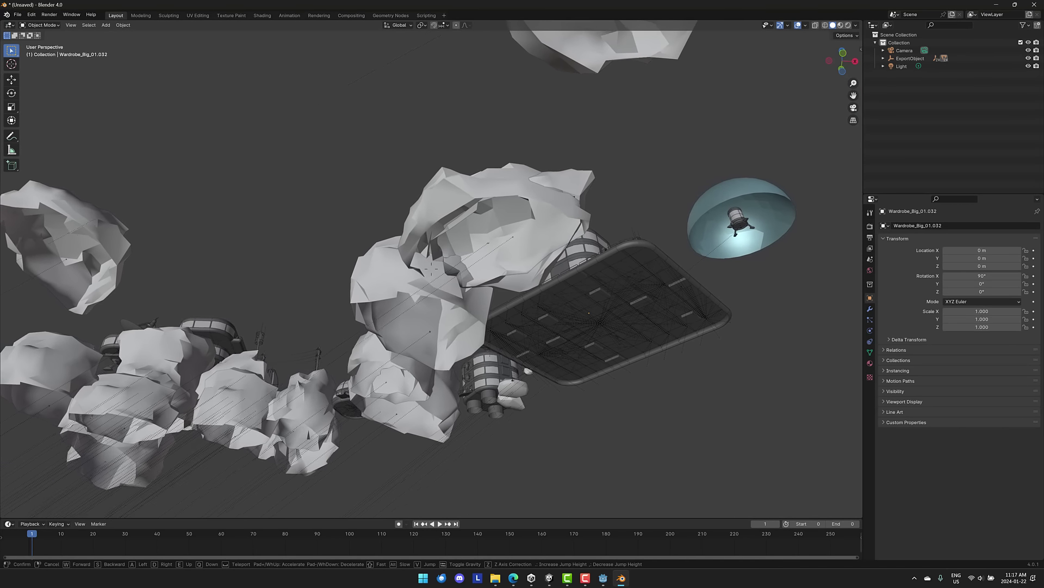
key("w")
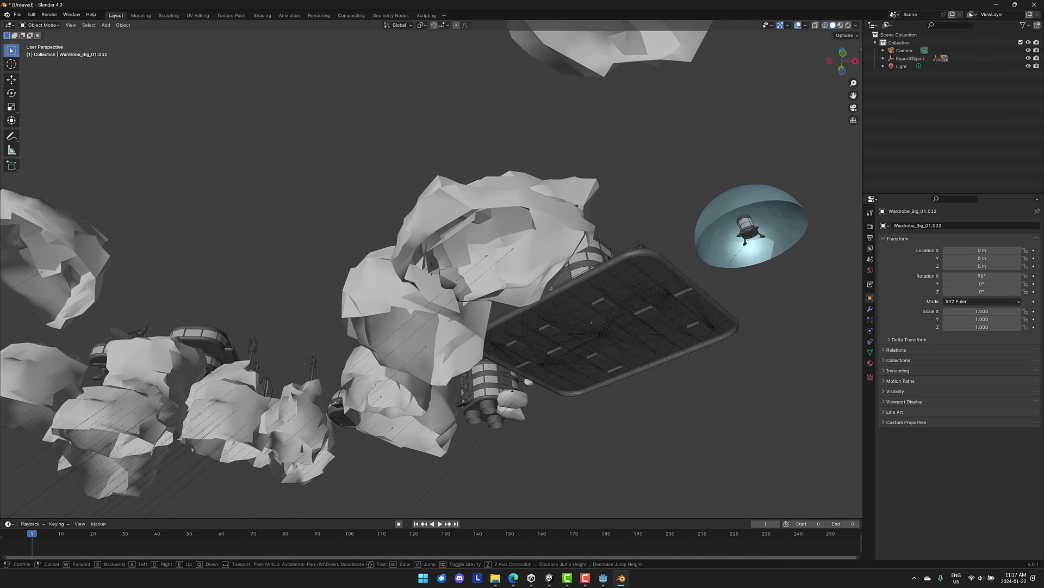
key("w")
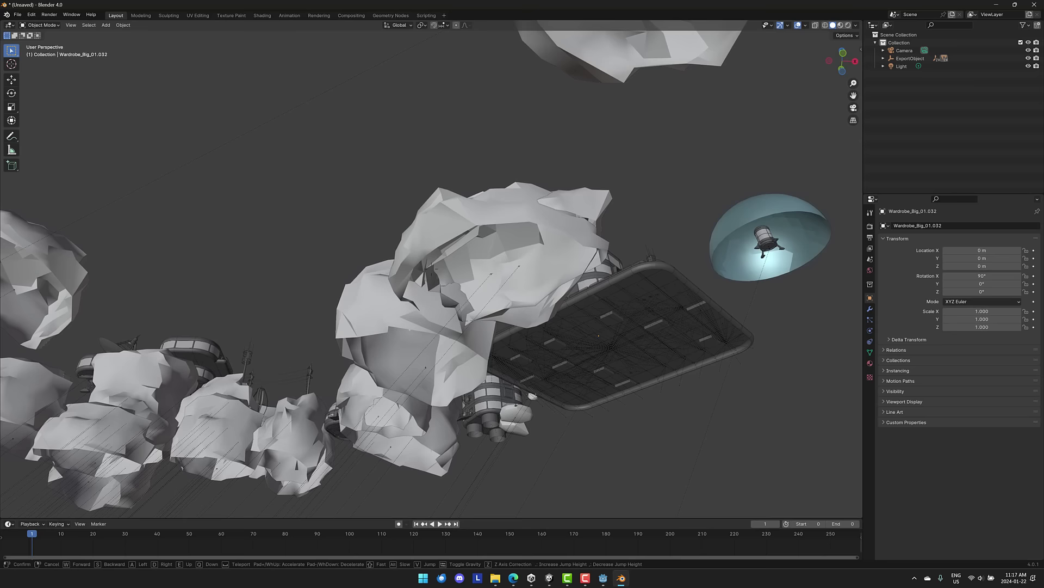
key("w")
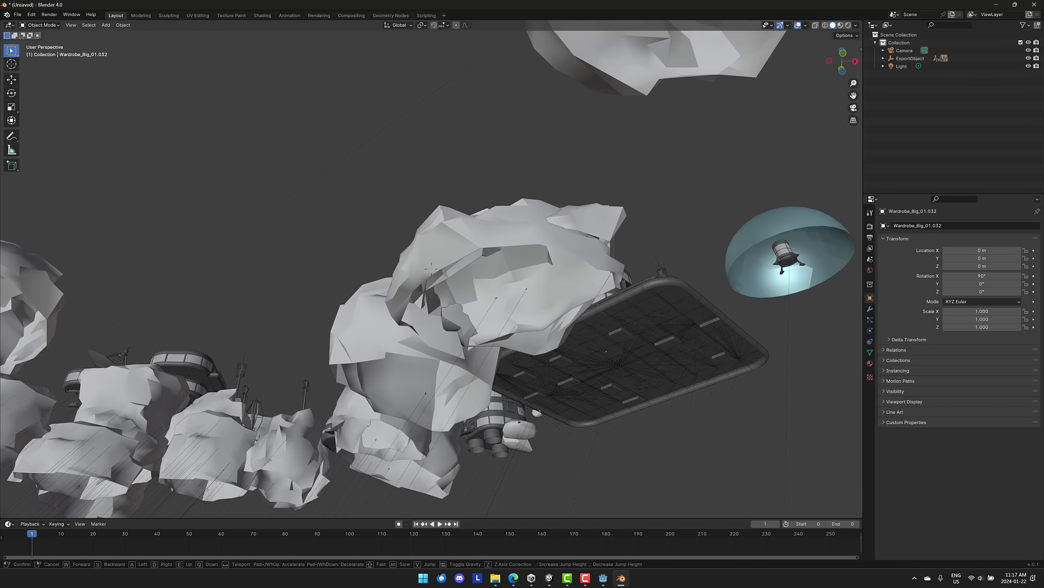
key("w")
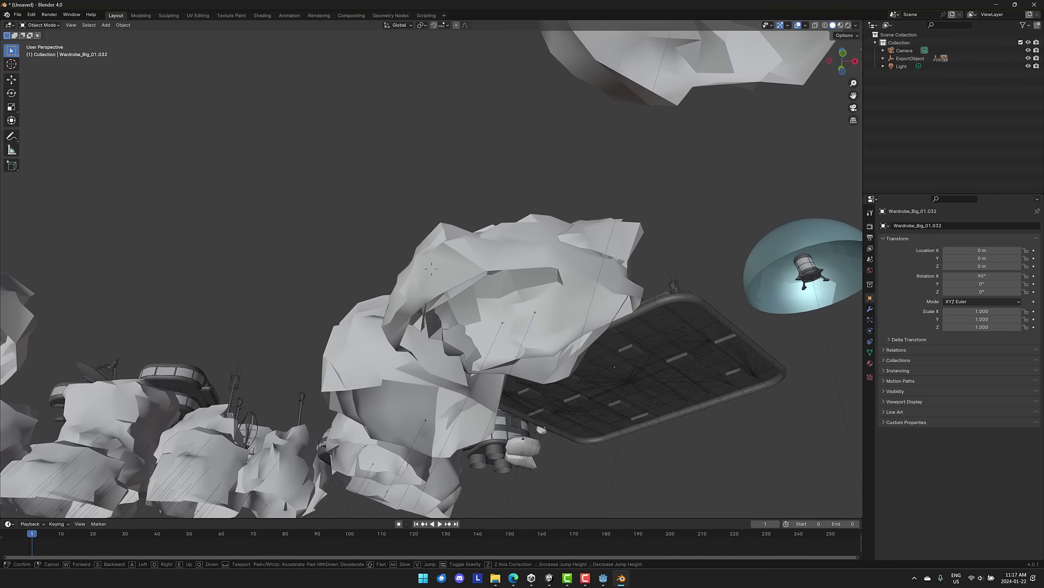
key("w")
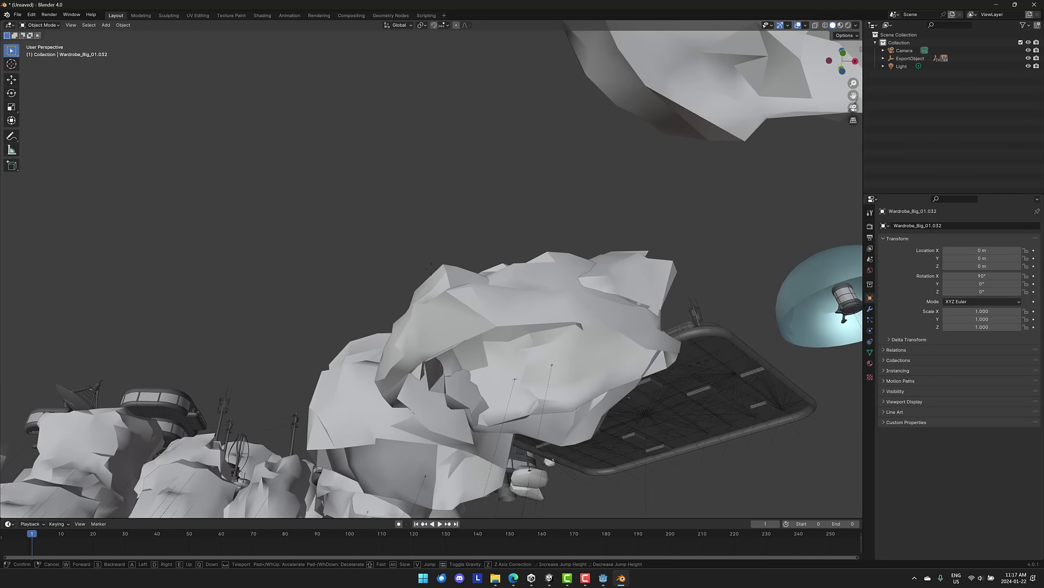
- Fly past the rocks into the dish building's interior and switch to Rendered shading
key("w")
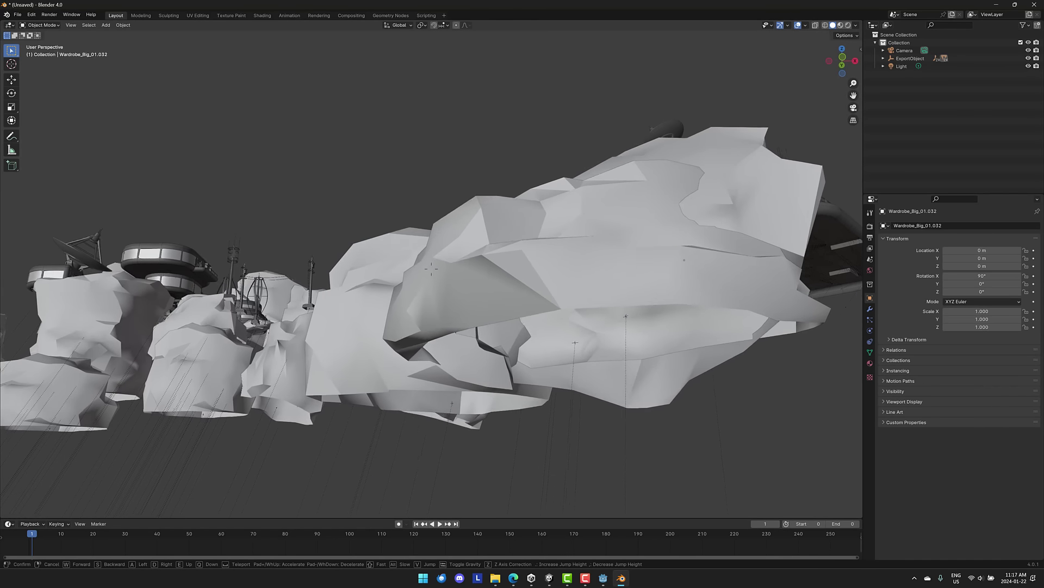
key("w")
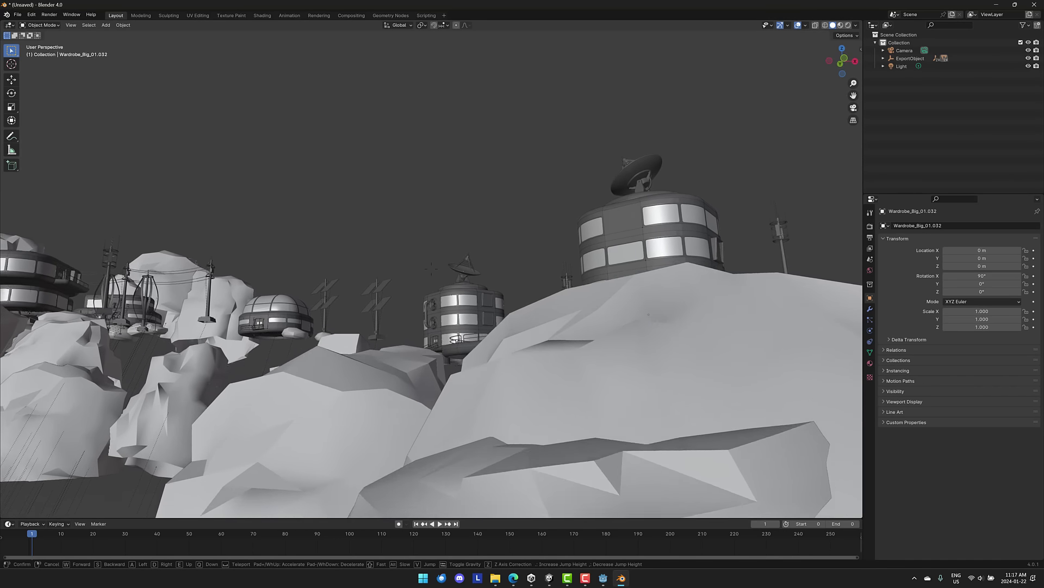
key("w")
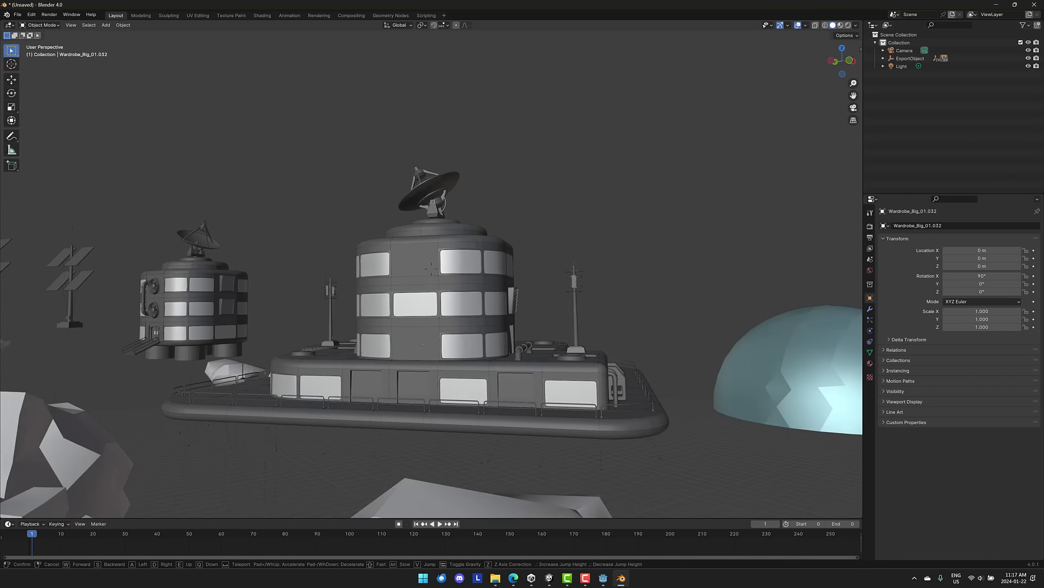
key("w")
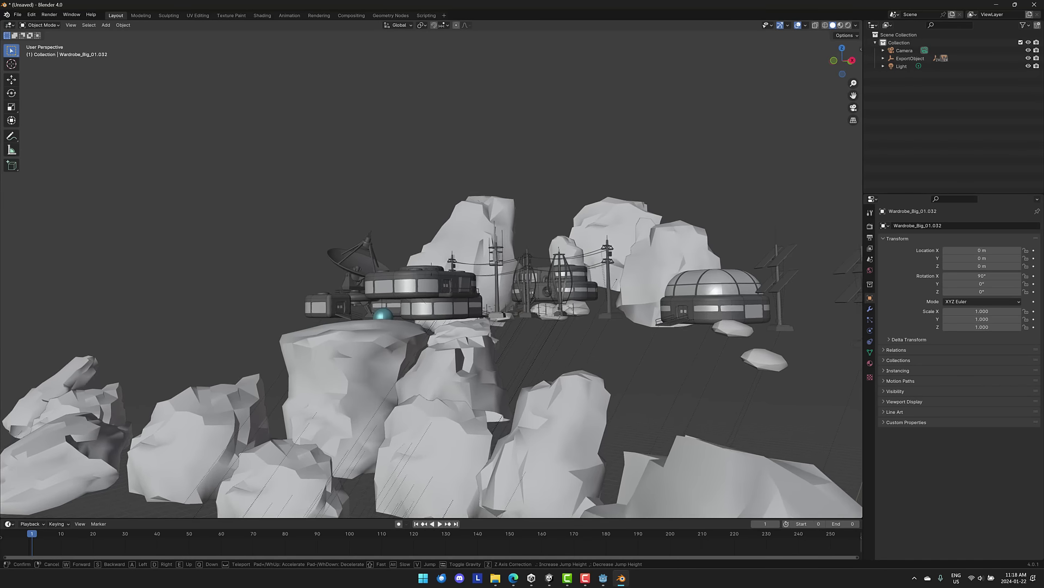
key("w")
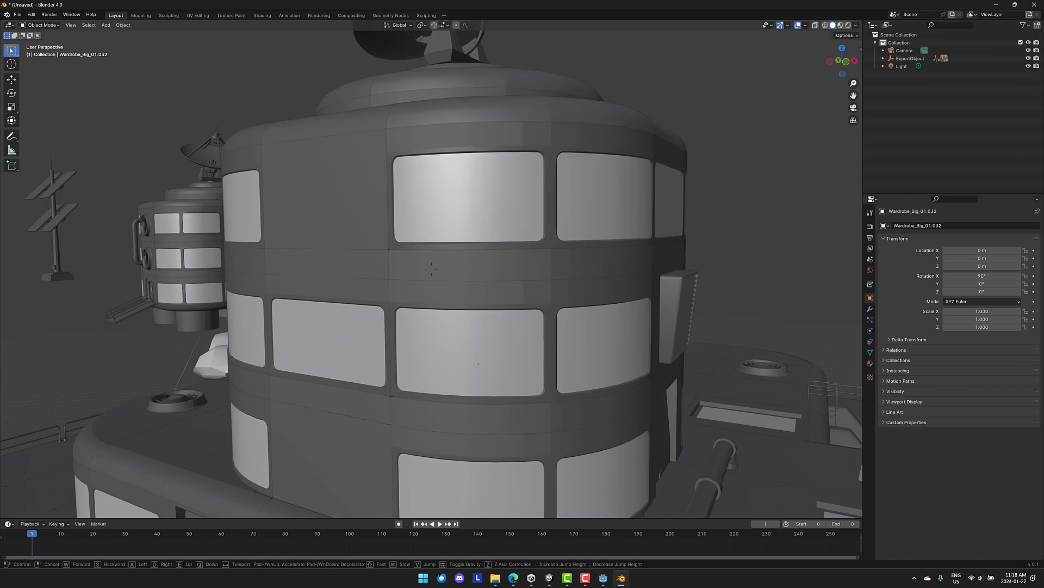
key("w")
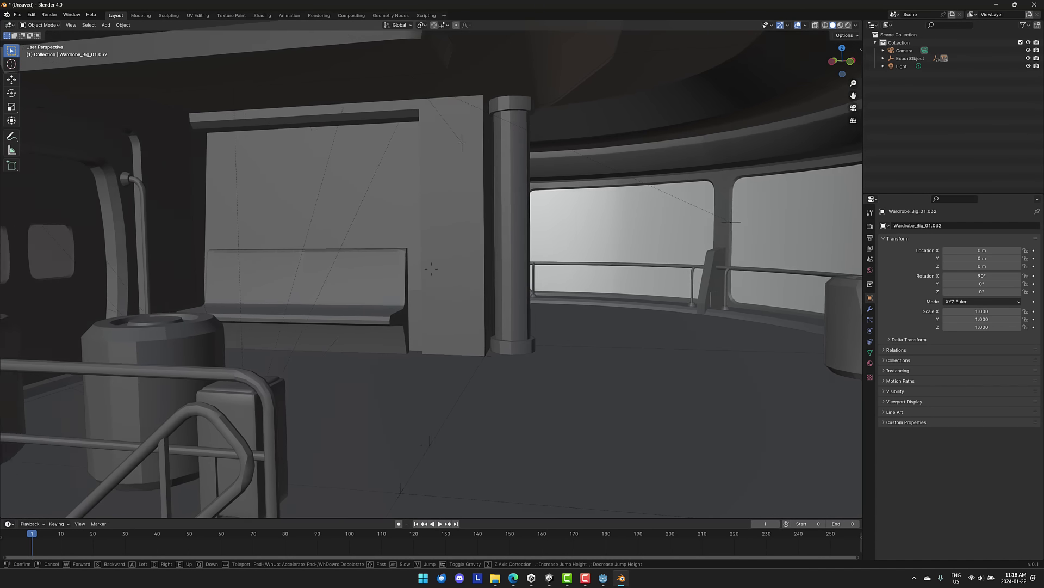
left_click(555, 327)
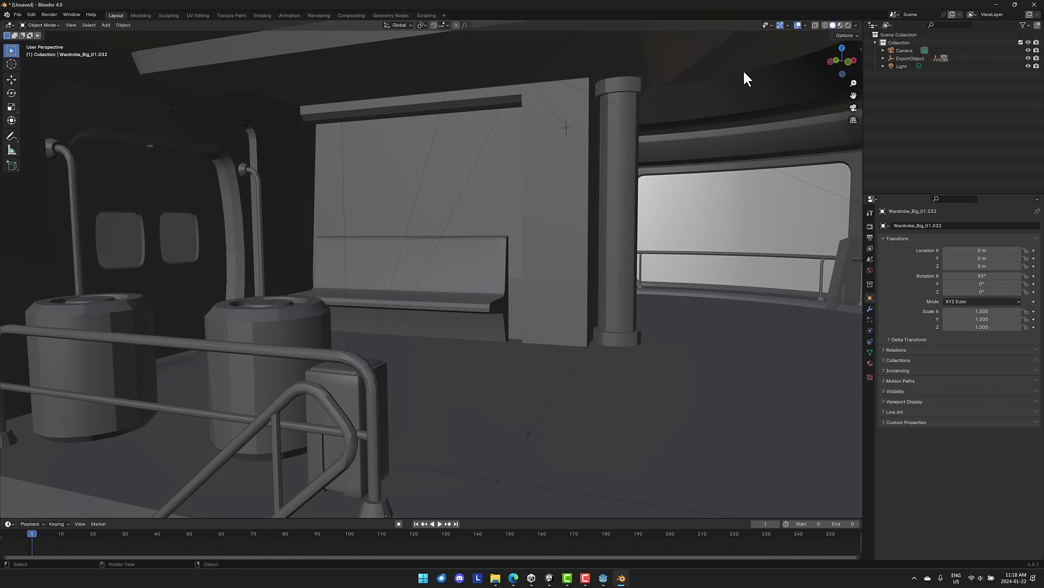
left_click(848, 24)
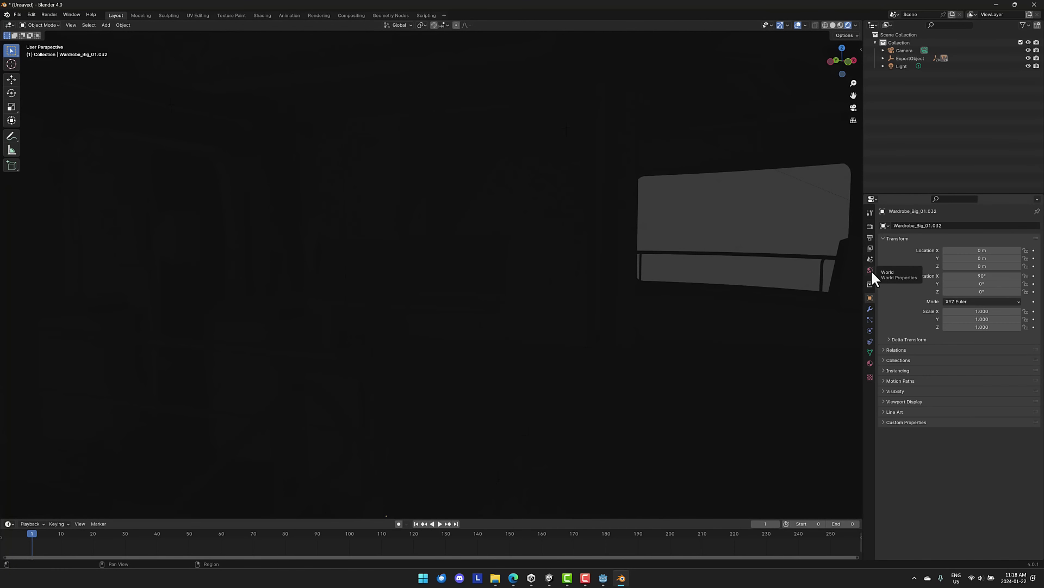
- Raise the World background colour's value to white so the scene is lit
left_click(870, 270)
left_click(971, 275)
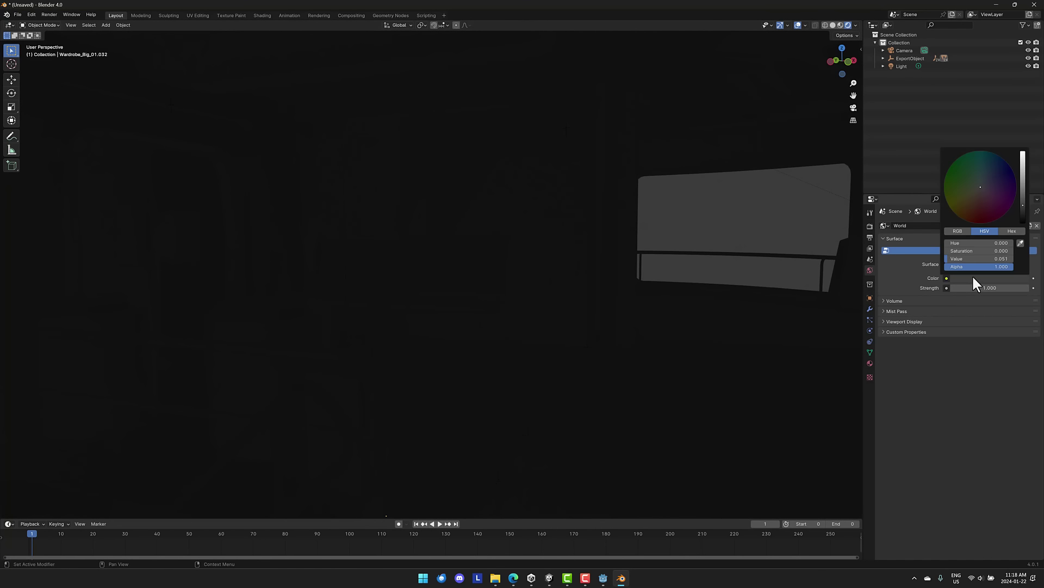
left_click_drag(1022, 171, 1023, 161)
right_click(485, 266)
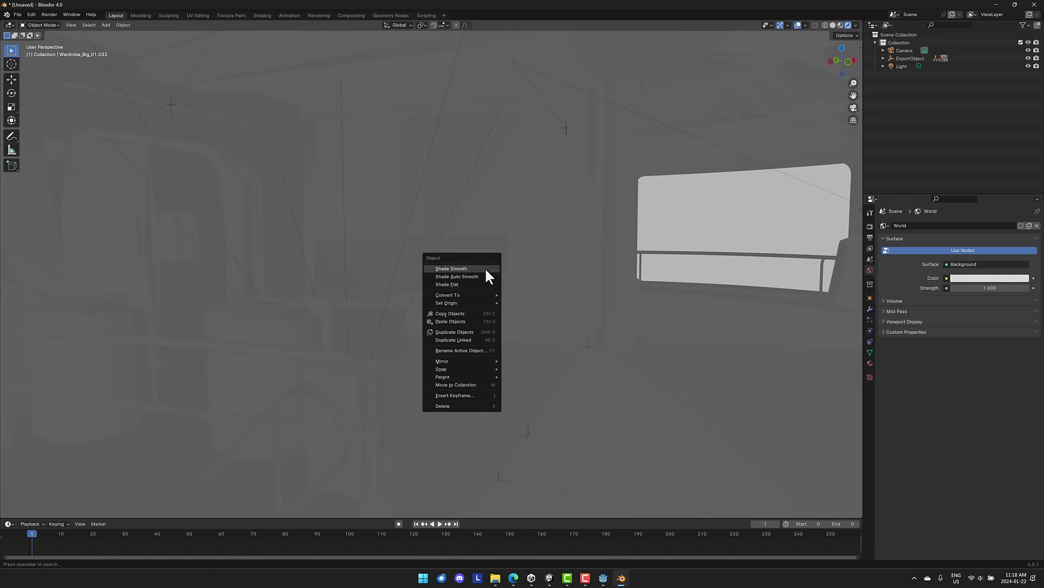
- Walk-navigate past the antenna tower into the domed building's interior
key("shift+grave")
key("s")
key("w")
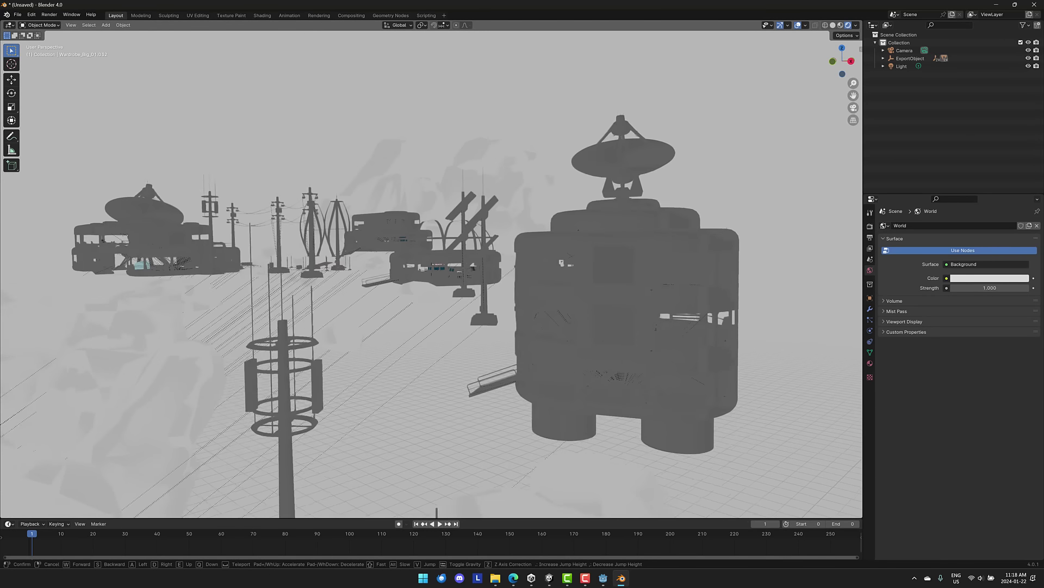
key("w")
key("w")
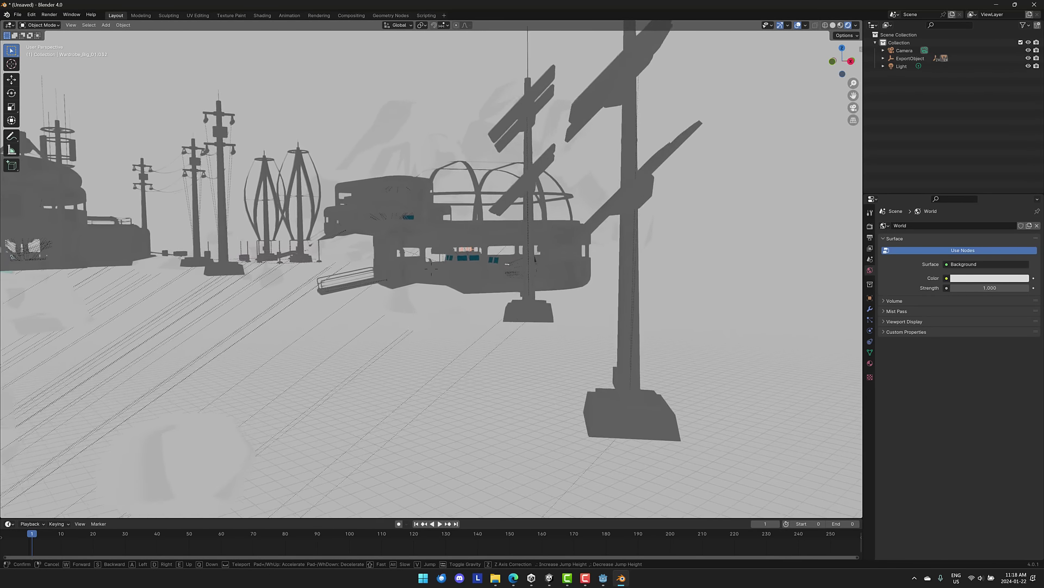
key("w")
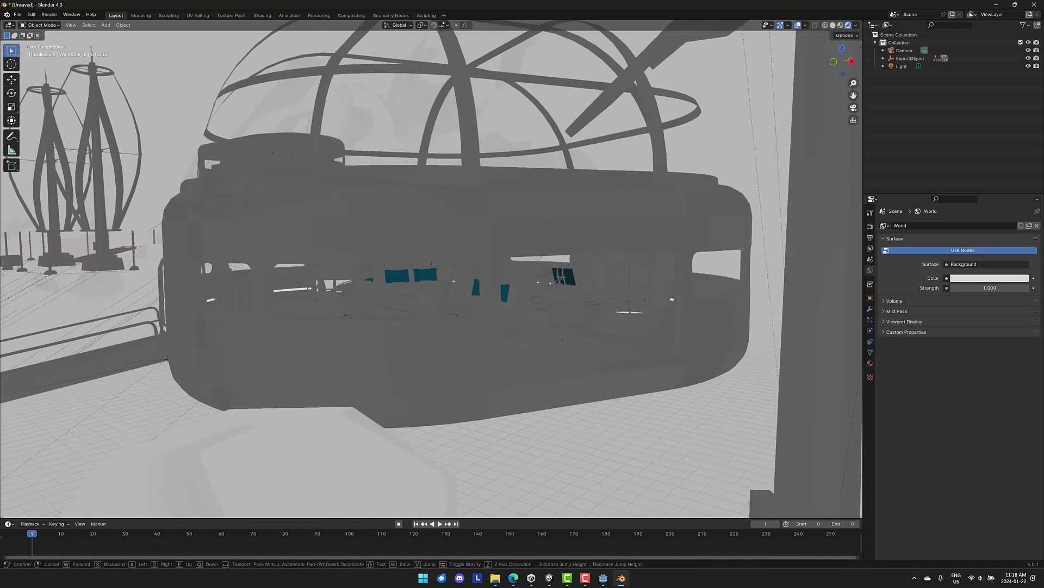
key("w")
left_click(537, 261)
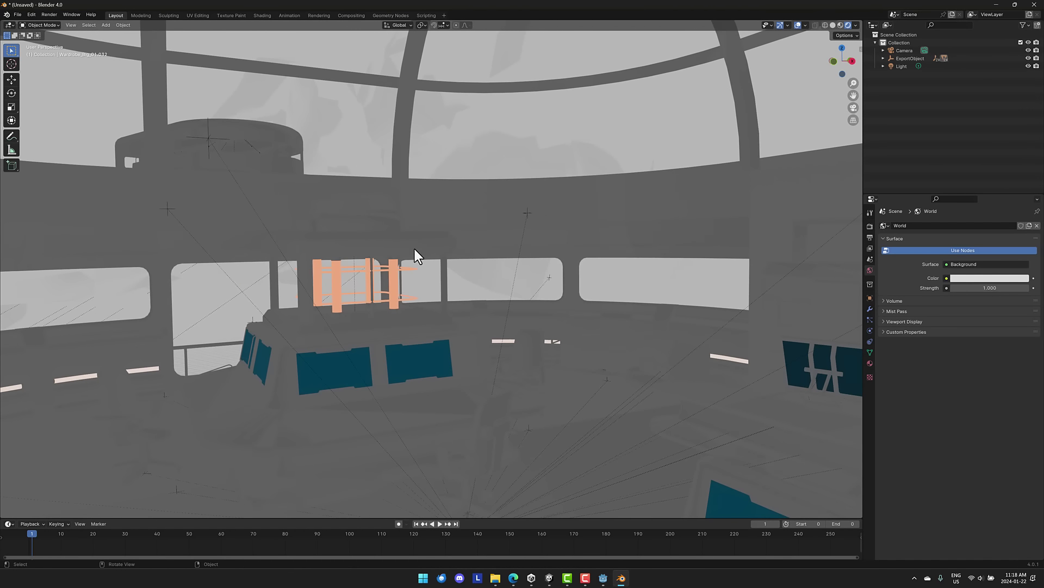
- Start a new Blender scene without saving the old one and delete the default cube
left_click(15, 15)
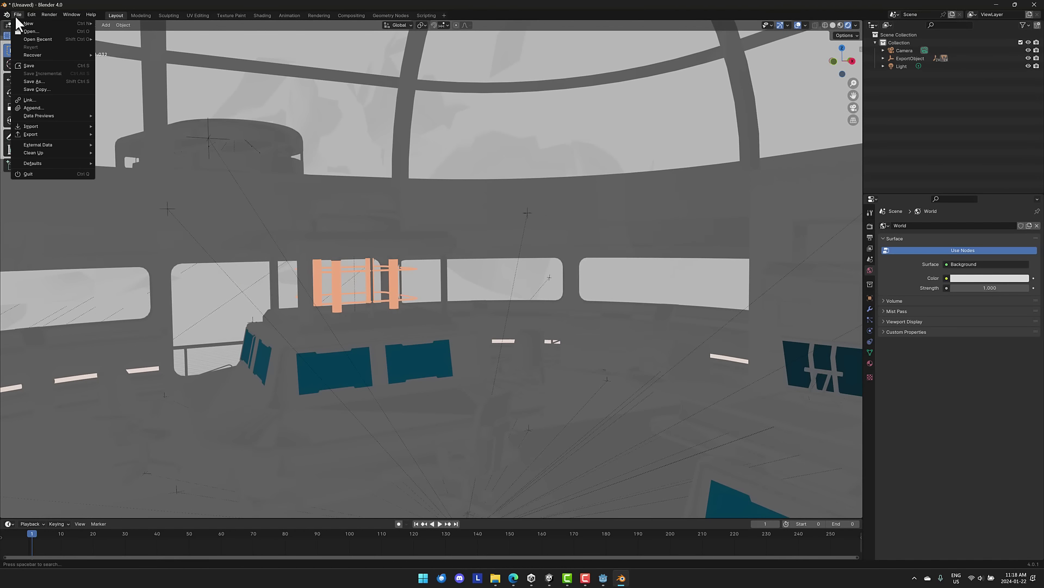
mouse_move(24, 23)
left_click(119, 31)
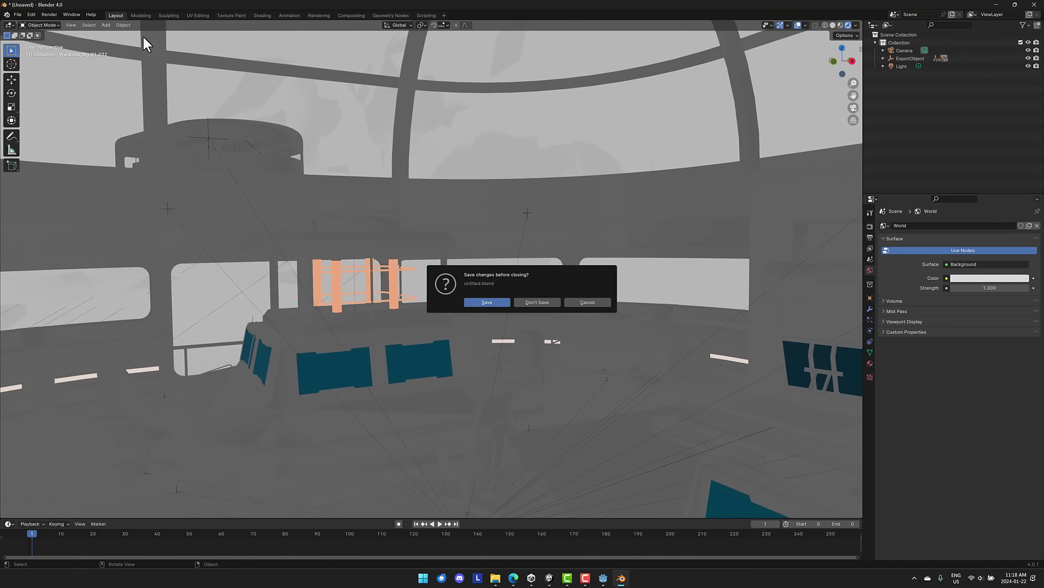
left_click(544, 297)
key("x")
left_click(466, 266)
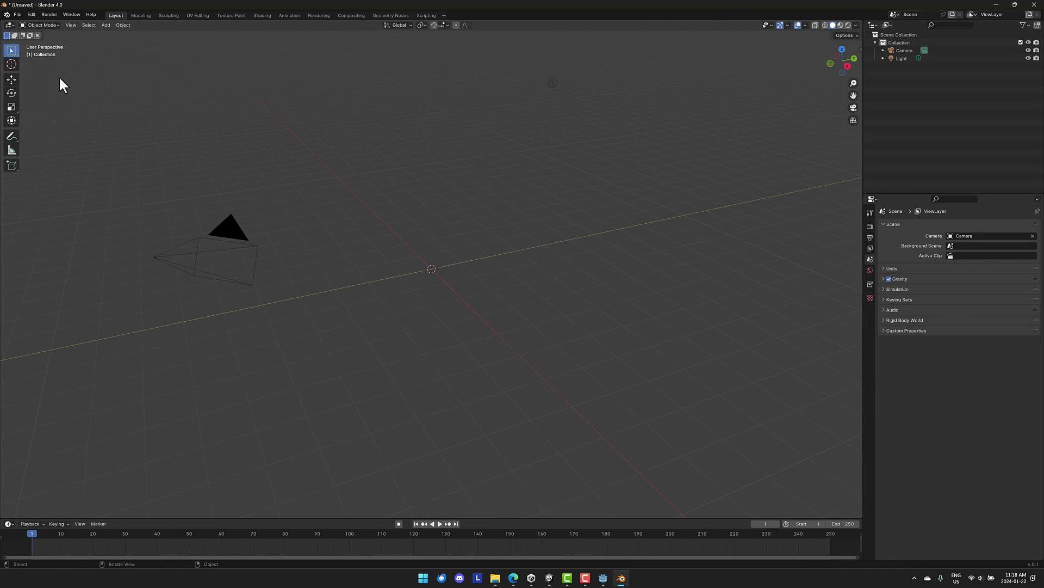
- Import Demo_Bunker.glb from the temp folder as glTF 2.0
left_click(18, 14)
mouse_move(56, 126)
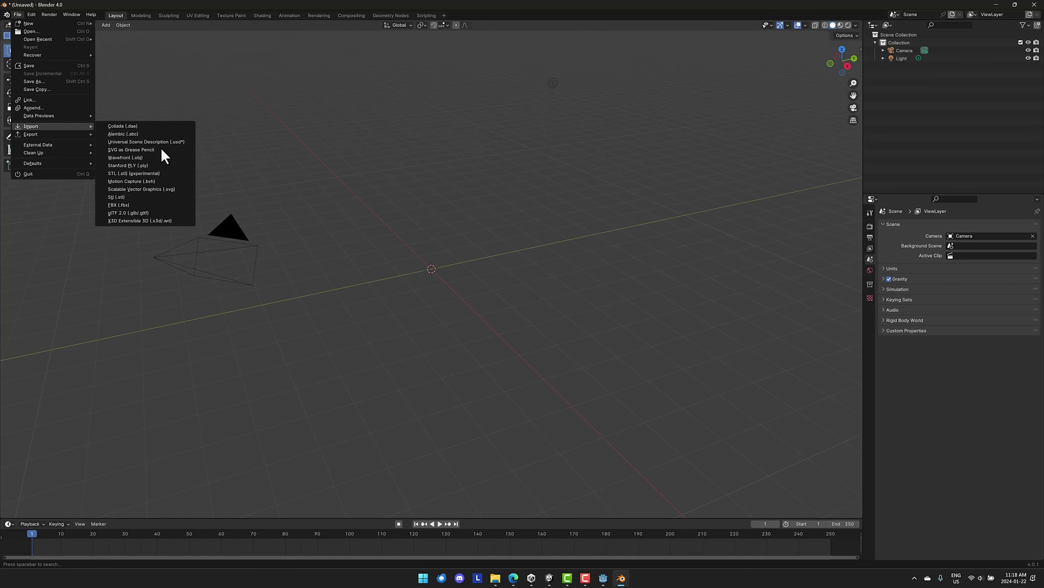
left_click(130, 213)
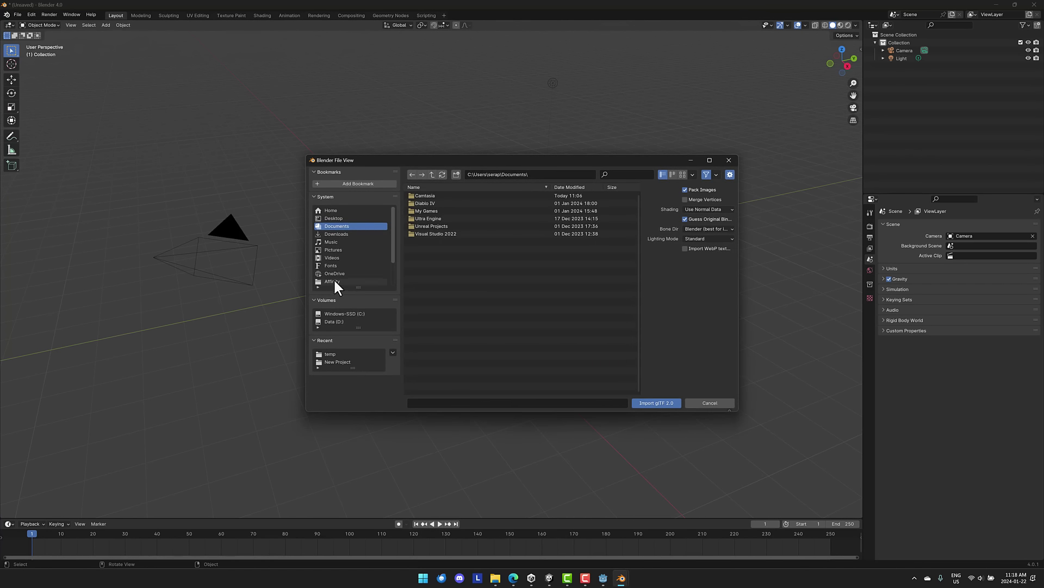
left_click(331, 354)
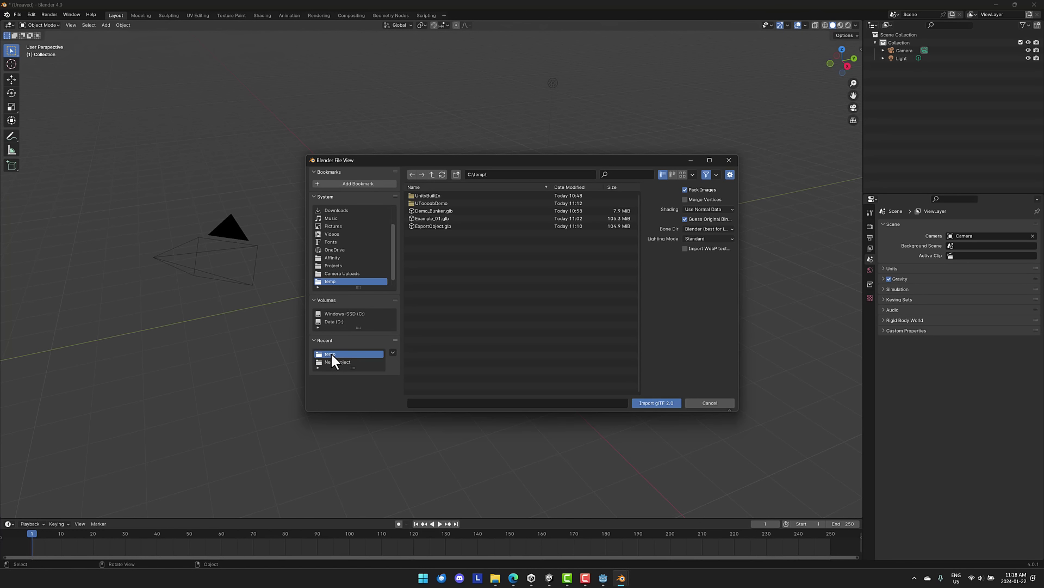
double_click(432, 210)
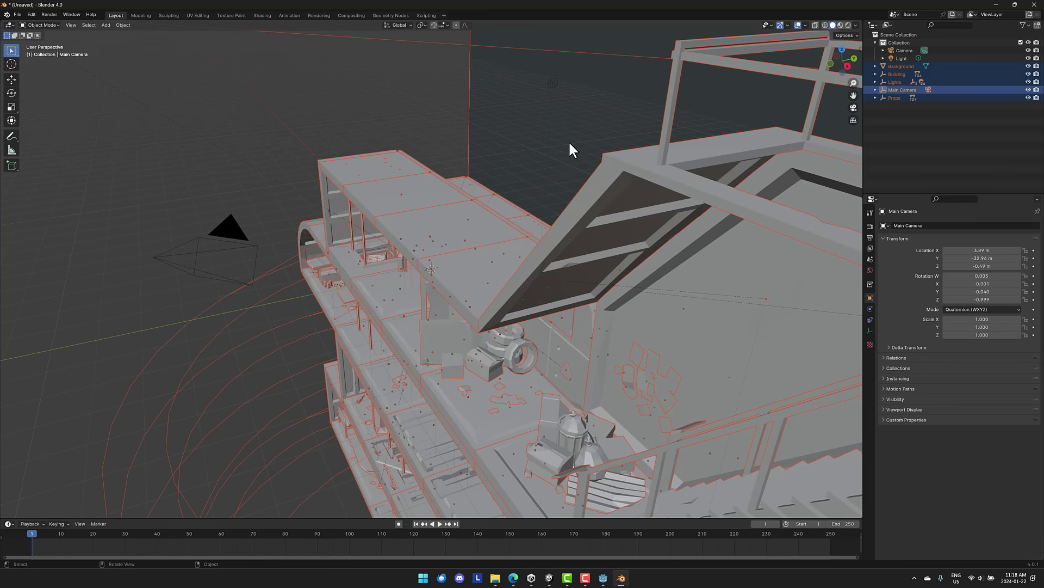
- Switch to rendered shading, fly out to an overview of the bunker, and deselect everything
left_click(847, 25)
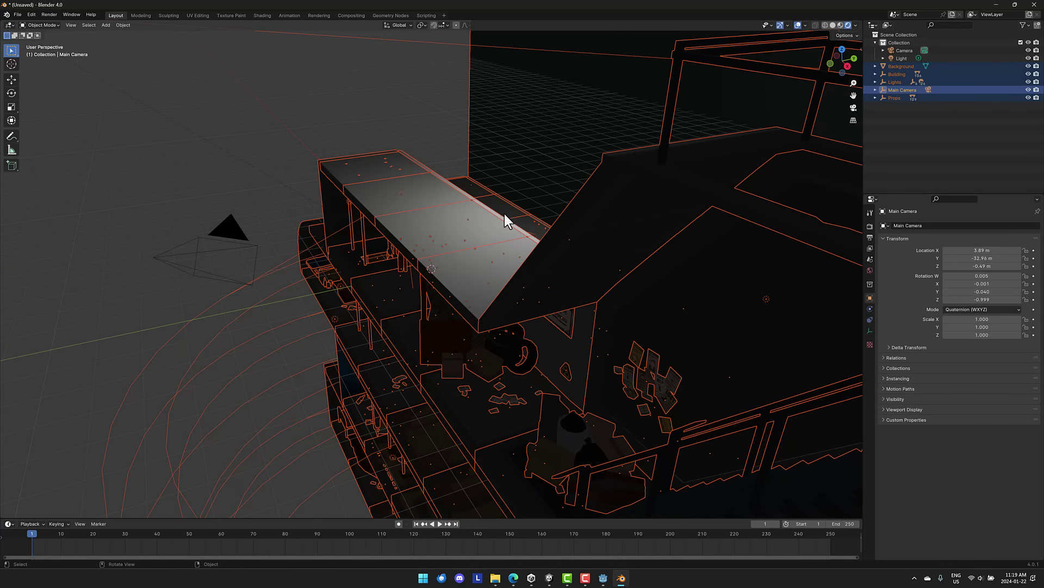
key("shift+grave")
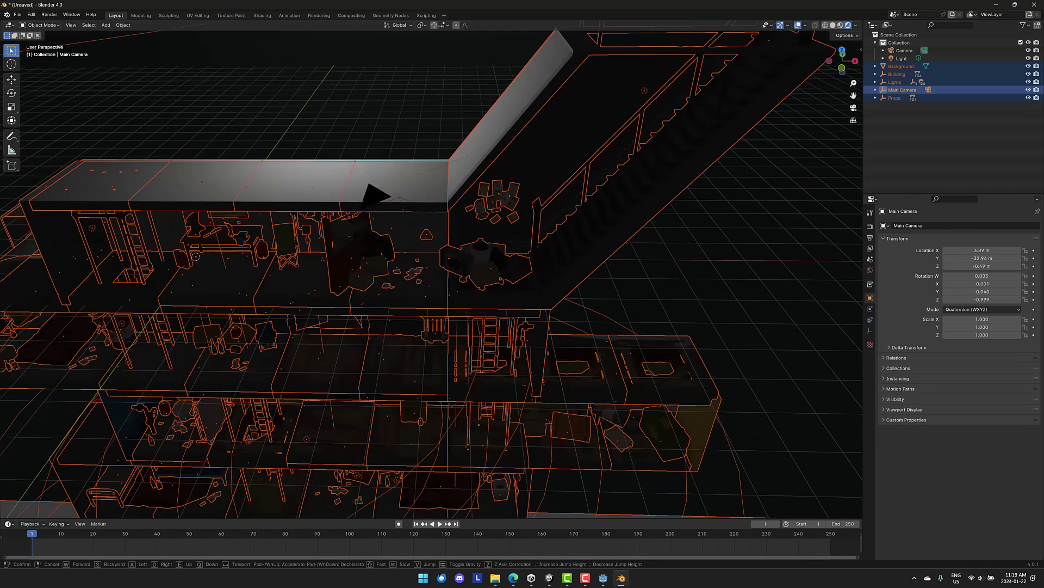
key("s")
left_click(622, 220)
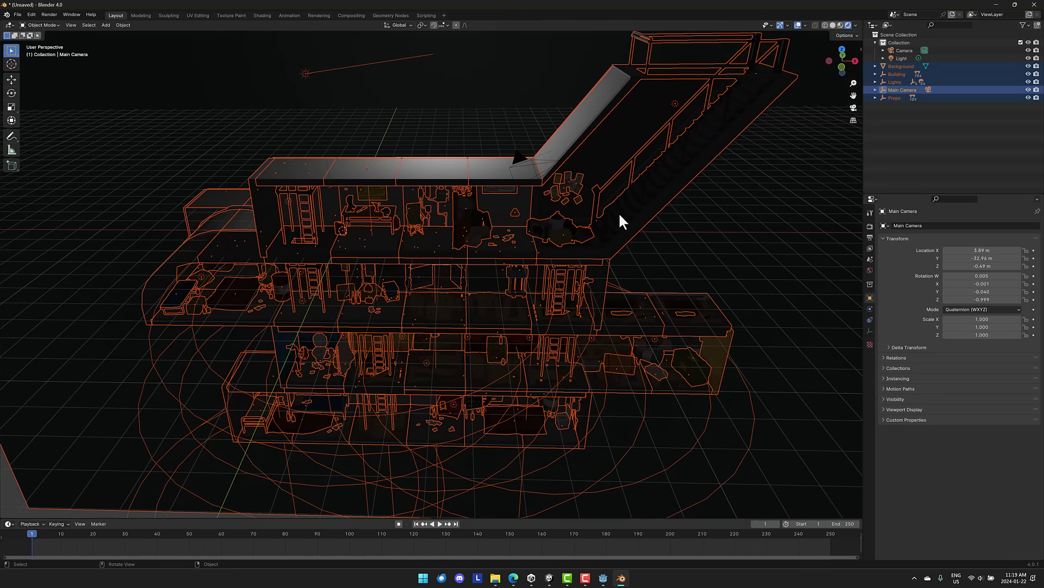
key("alt+a")
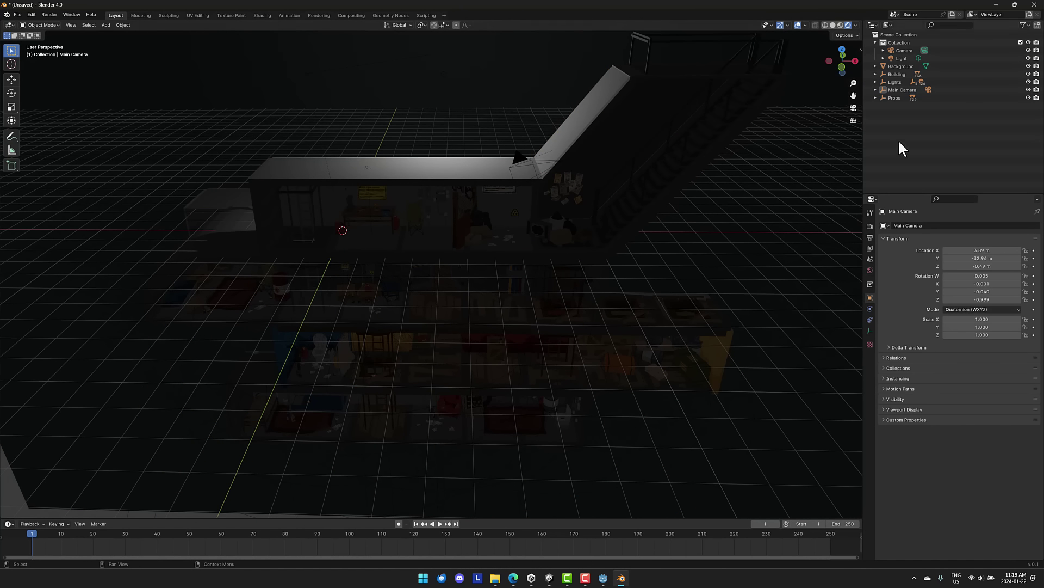
- Brighten the World background colour to light the bunker scene
left_click(871, 270)
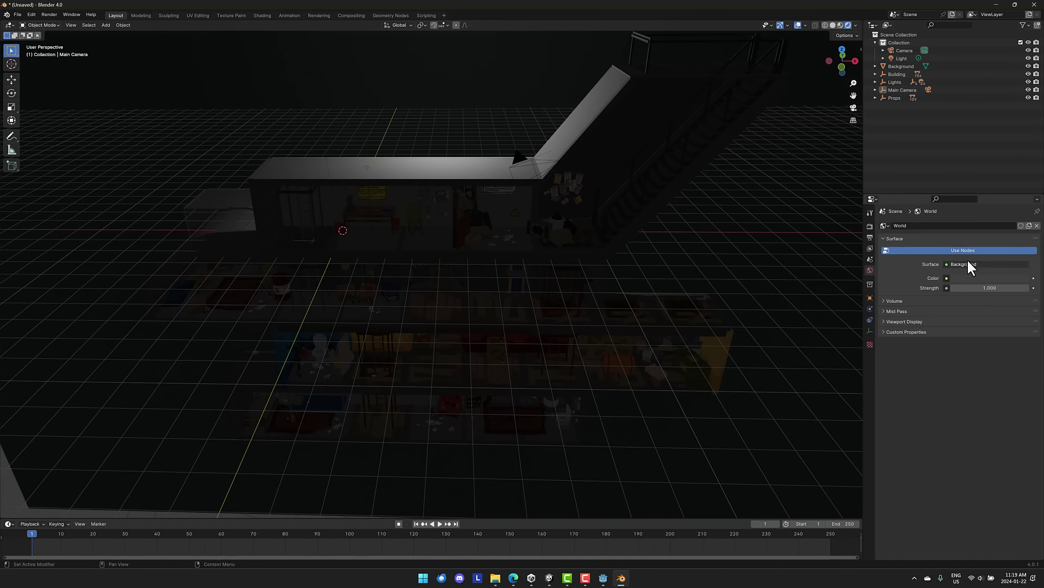
left_click(976, 278)
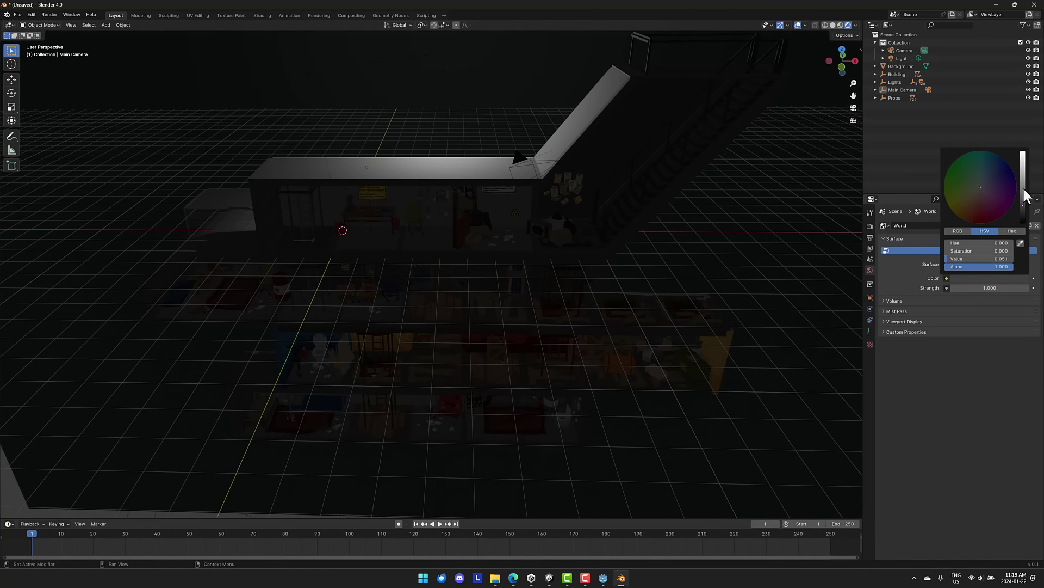
left_click_drag(1024, 190, 1023, 154)
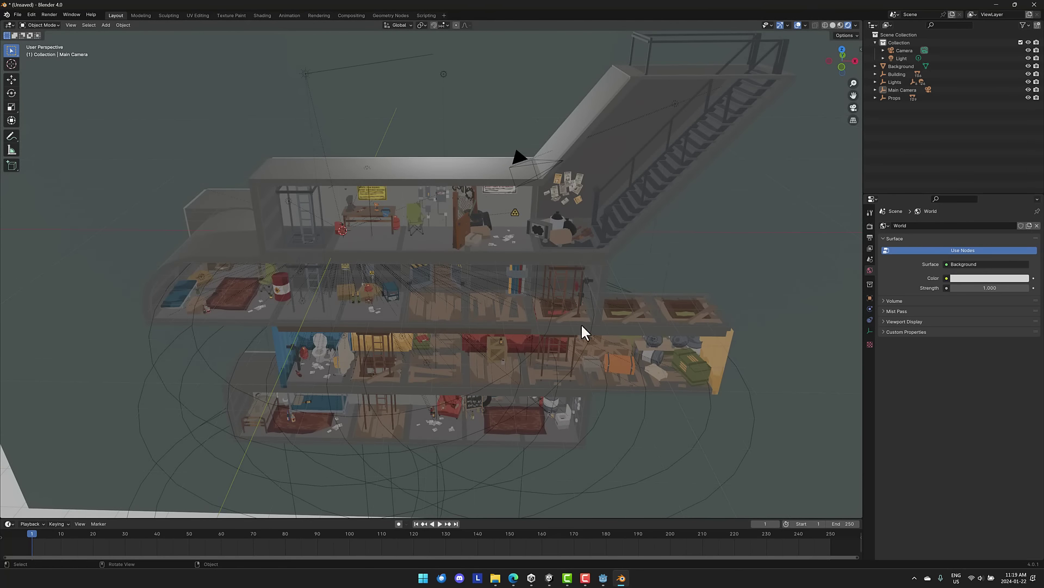
- Fly through the bunker rooms past the desk, posters and staircase, then pull back
key("shift+grave")
key("w")
key("w")
key("w")
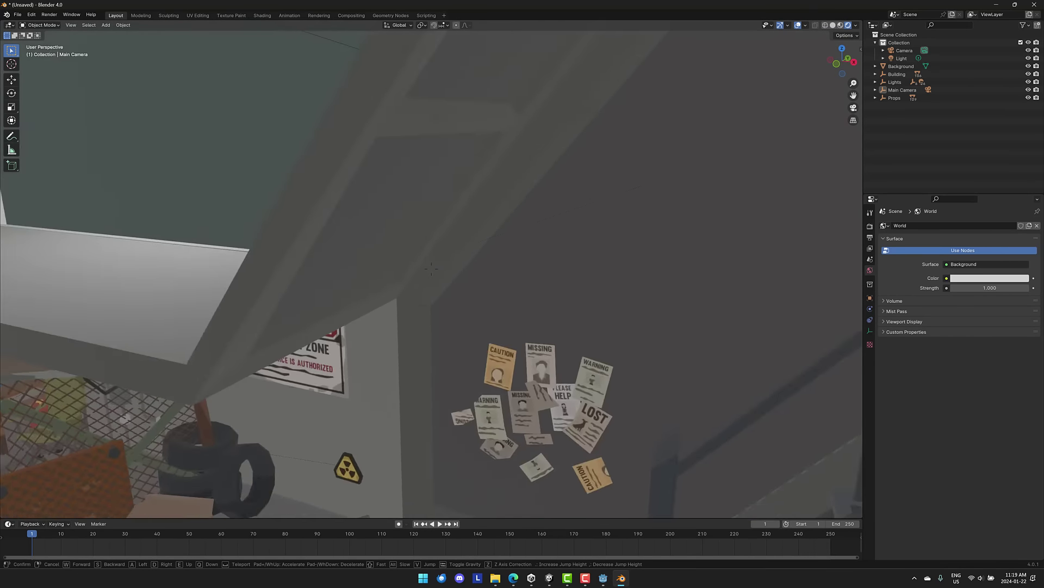
key("w")
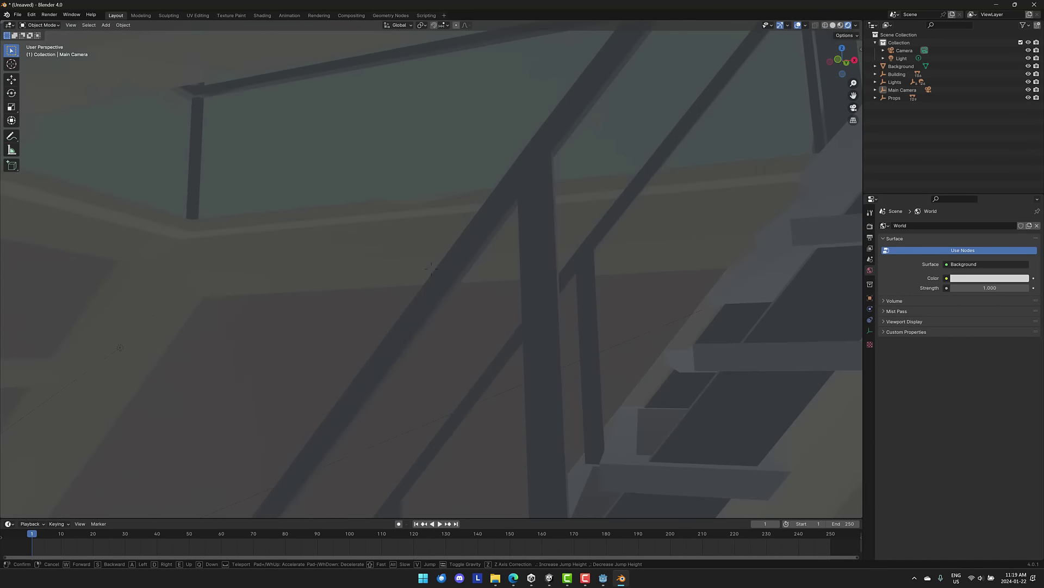
key("w")
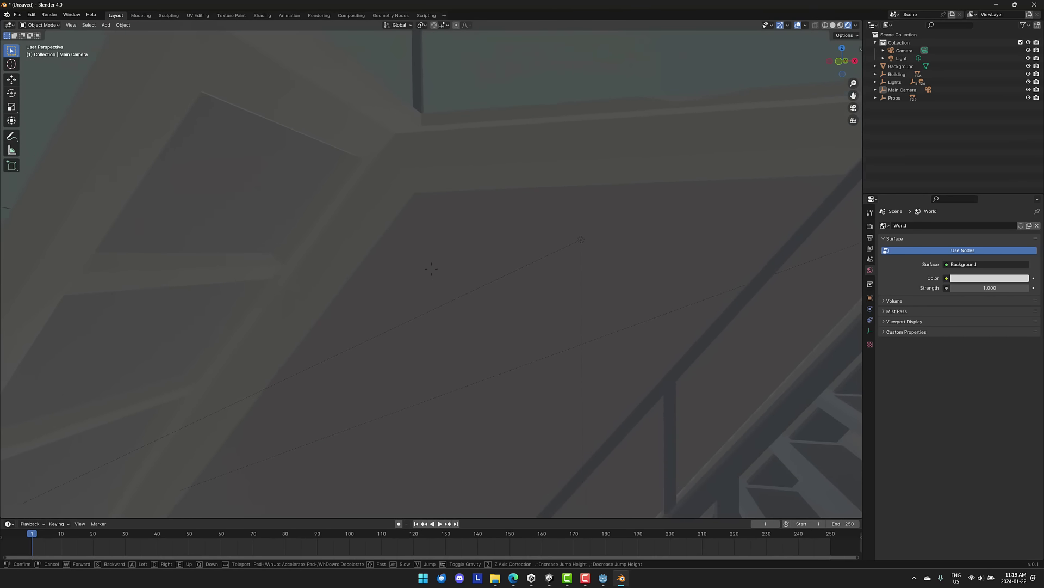
left_click(602, 331)
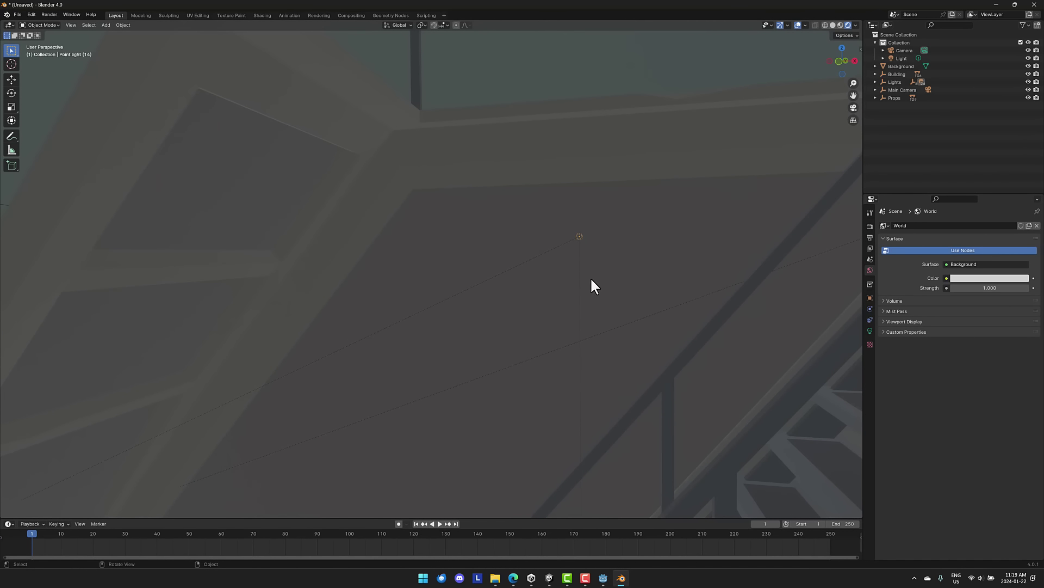
key("shift+grave")
key("s")
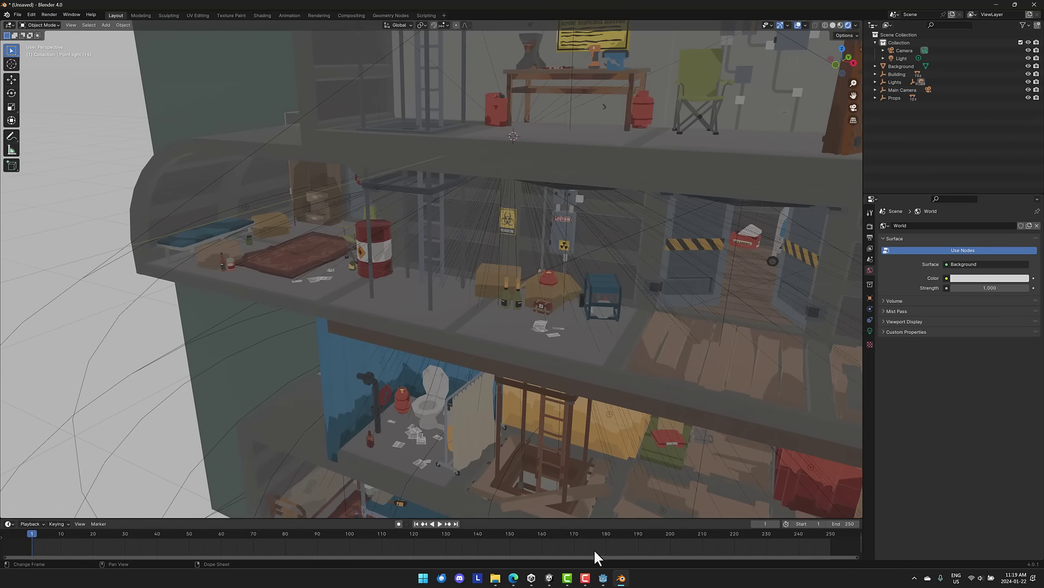
- In Godot, switch to the [unsaved] bunker scene, check its export formats, then switch to Edge
left_click(603, 578)
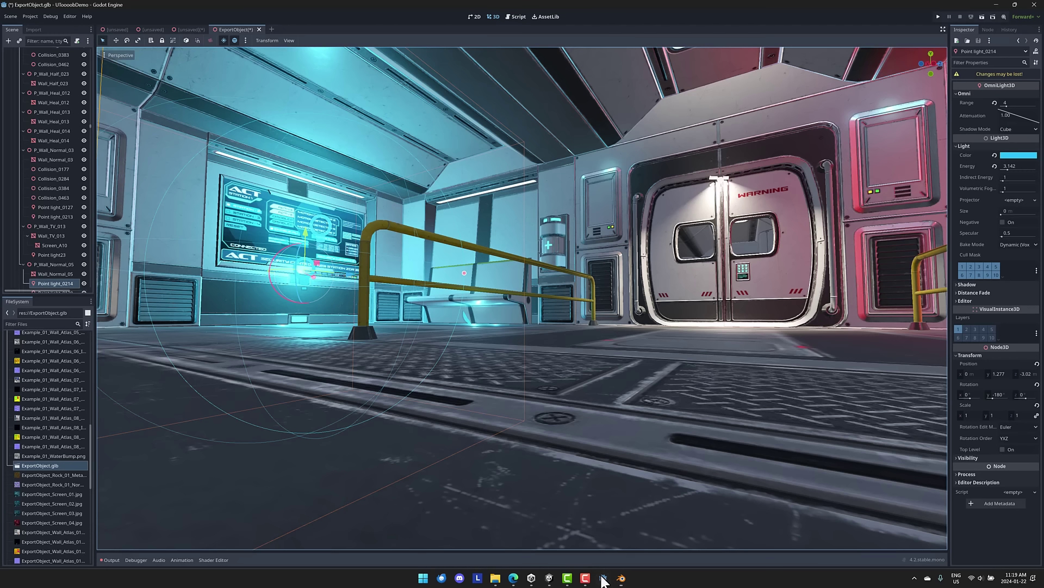
left_click(119, 26)
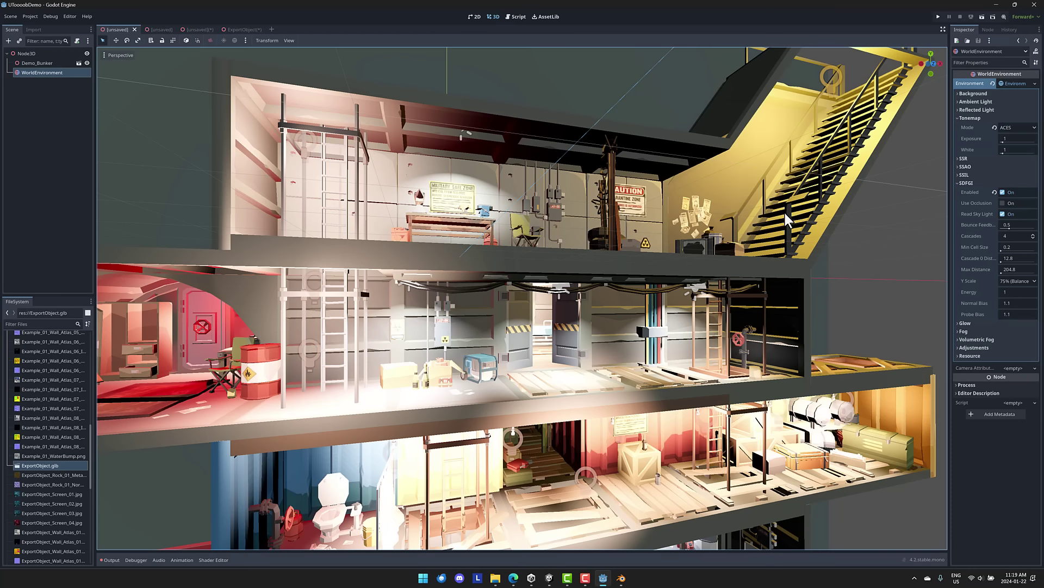
left_click(15, 14)
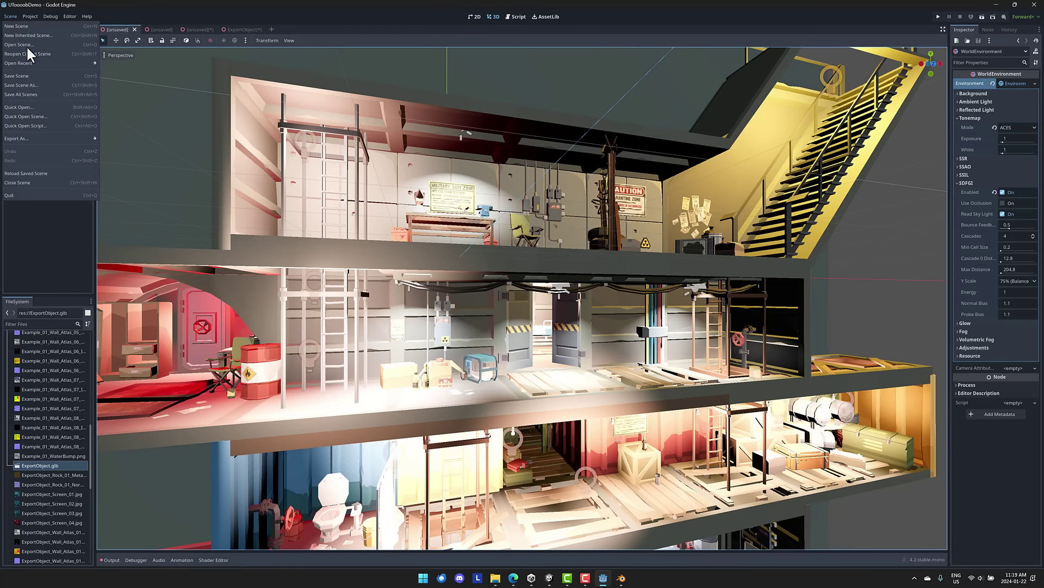
mouse_move(37, 138)
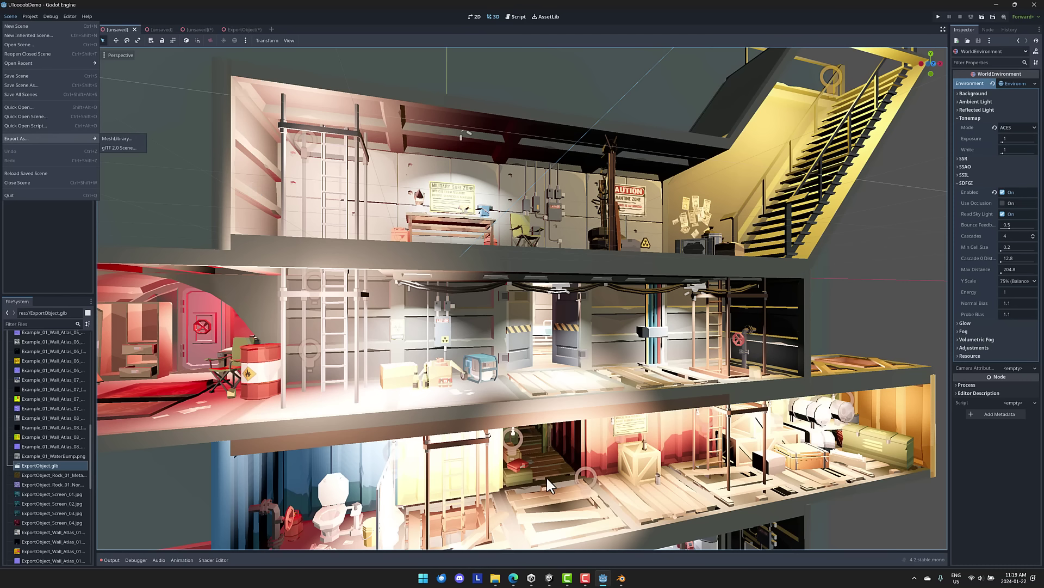
left_click(514, 578)
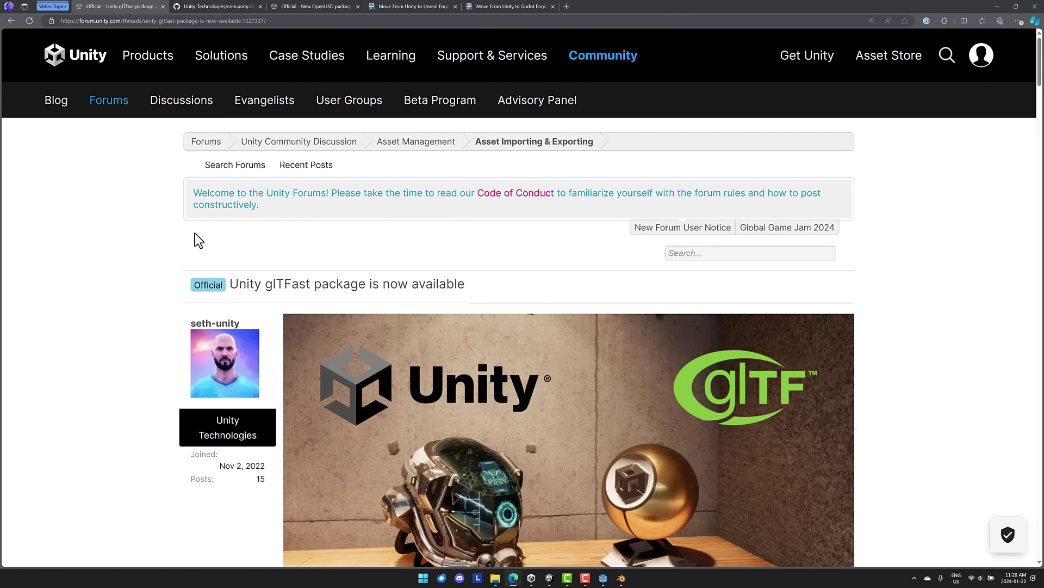
- Scroll down the glTFast announcement post to its Current state section
scroll(278, 281, "down", 3)
scroll(328, 266, "down", 4)
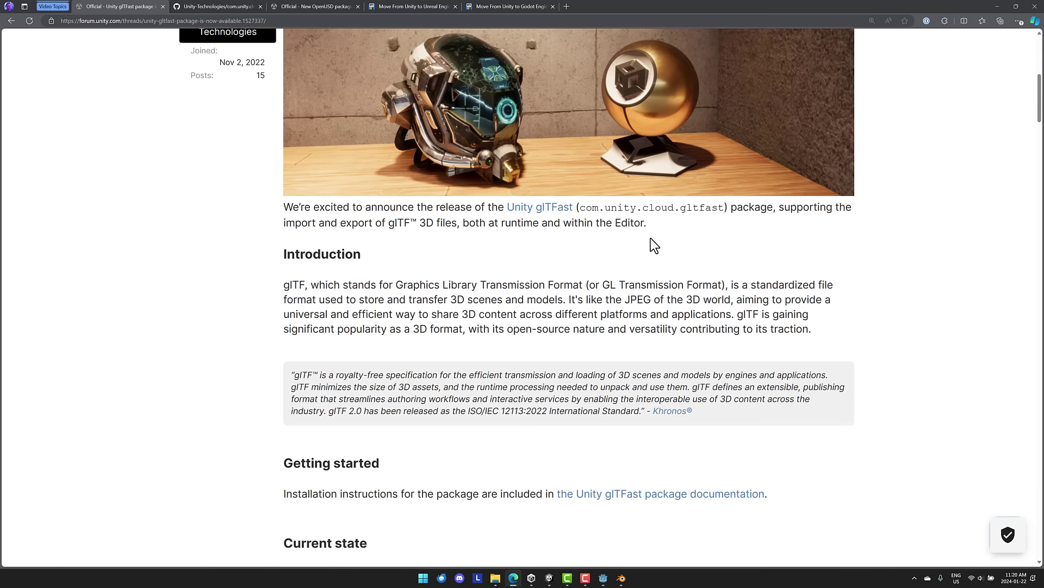
scroll(650, 238, "down", 1)
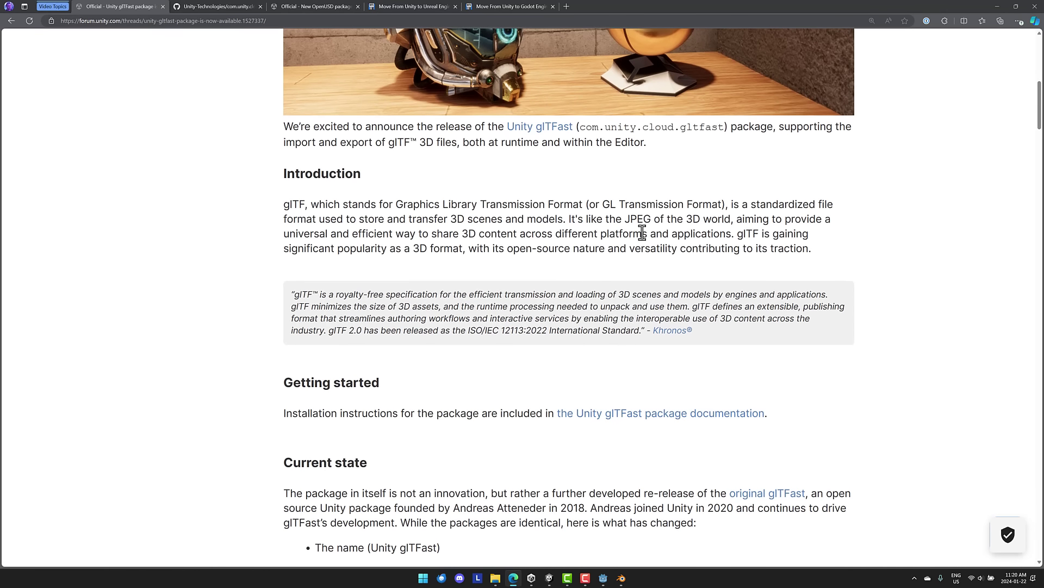
scroll(642, 233, "up", 3)
scroll(643, 232, "down", 4)
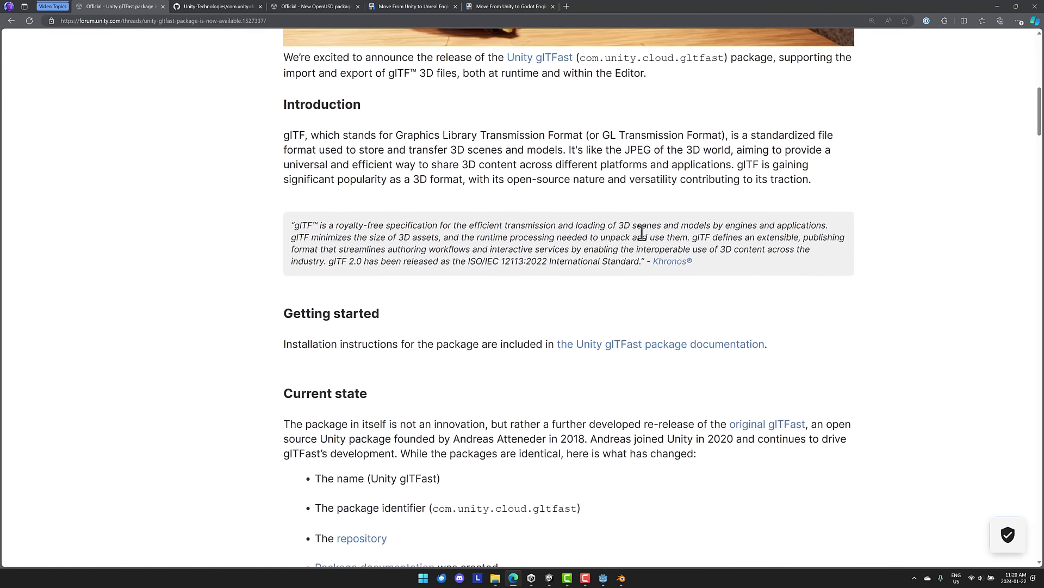
scroll(642, 233, "down", 4)
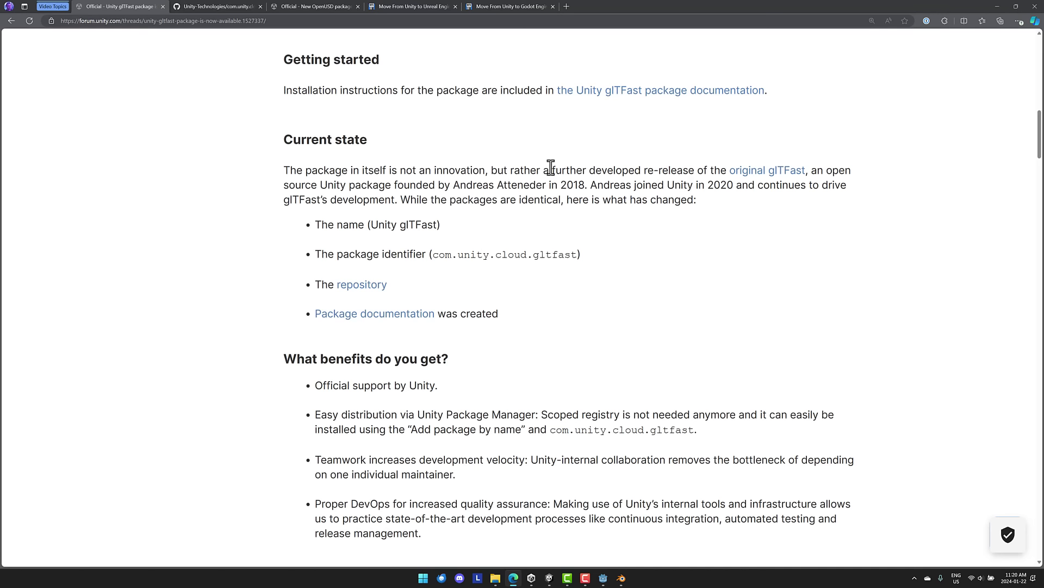
scroll(544, 169, "down", 1)
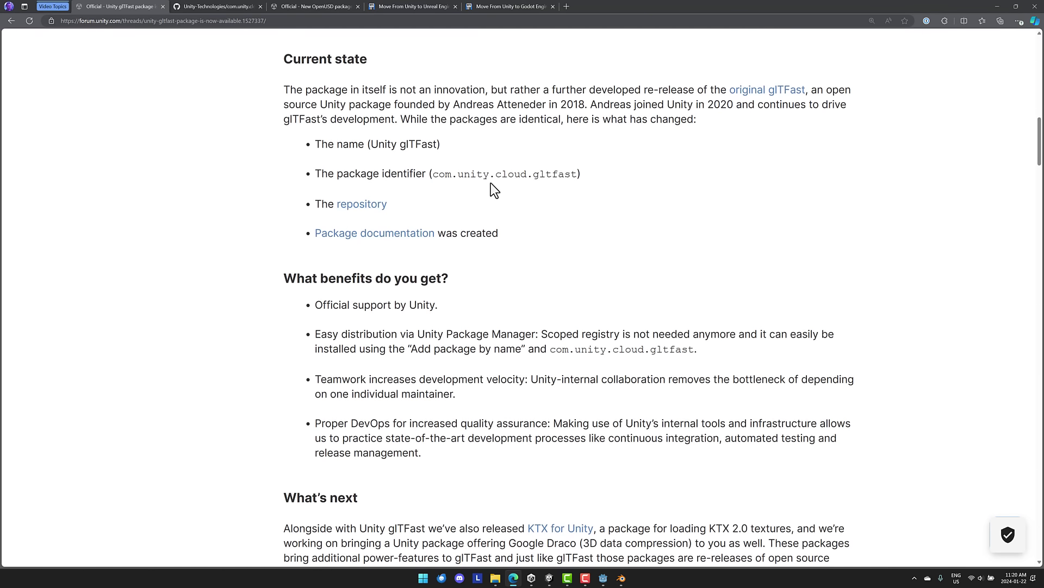
- Select the com.unity.cloud.gltfast identifier, then head to the package documentation from the forum
left_click_drag(574, 177, 433, 177)
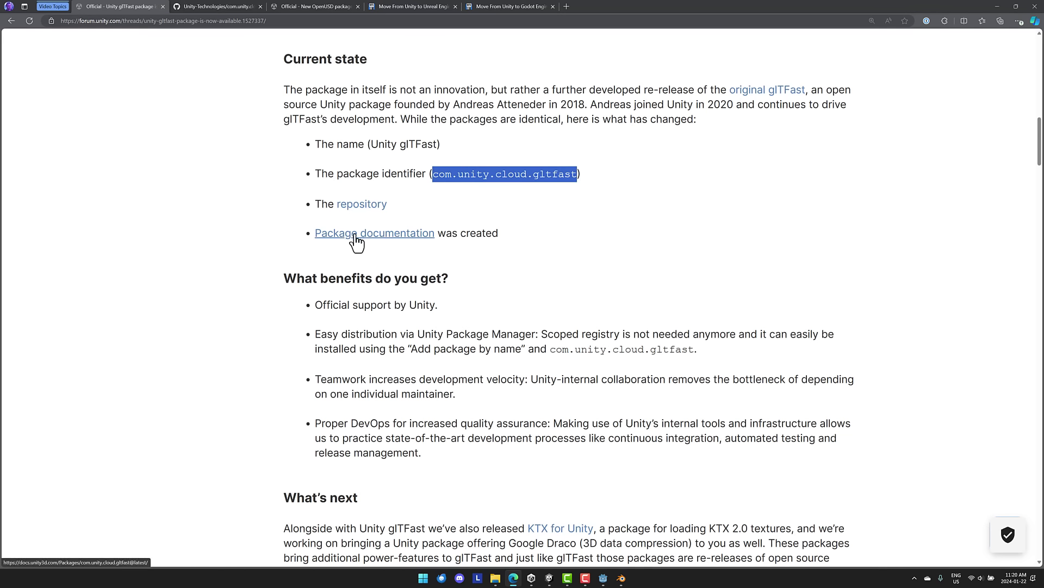
left_click(212, 8)
left_click(153, 8)
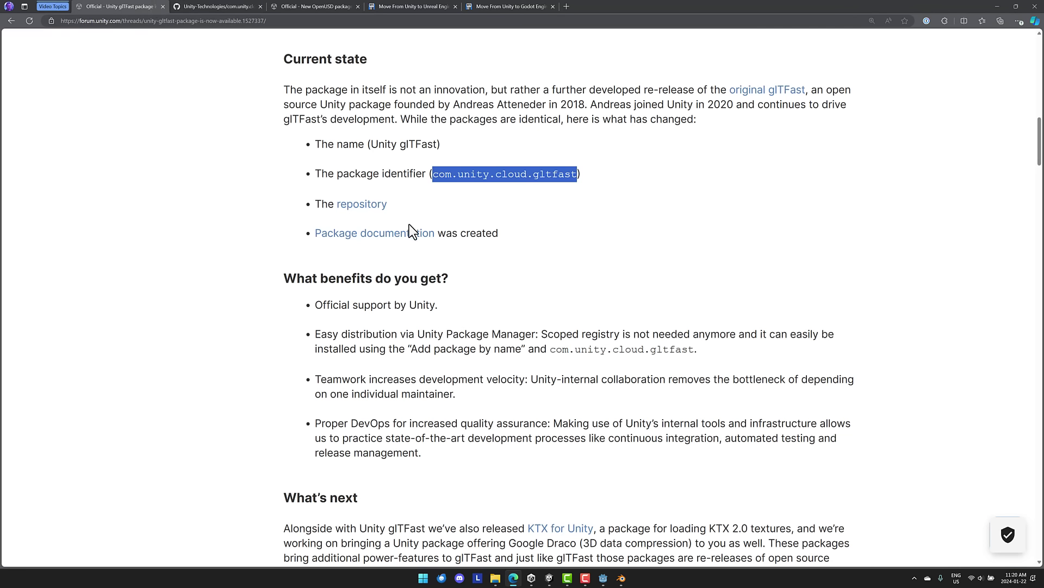
- Open the glTFast package documentation, skim it, revisit the forum thread, and return to the docs
left_click(414, 237)
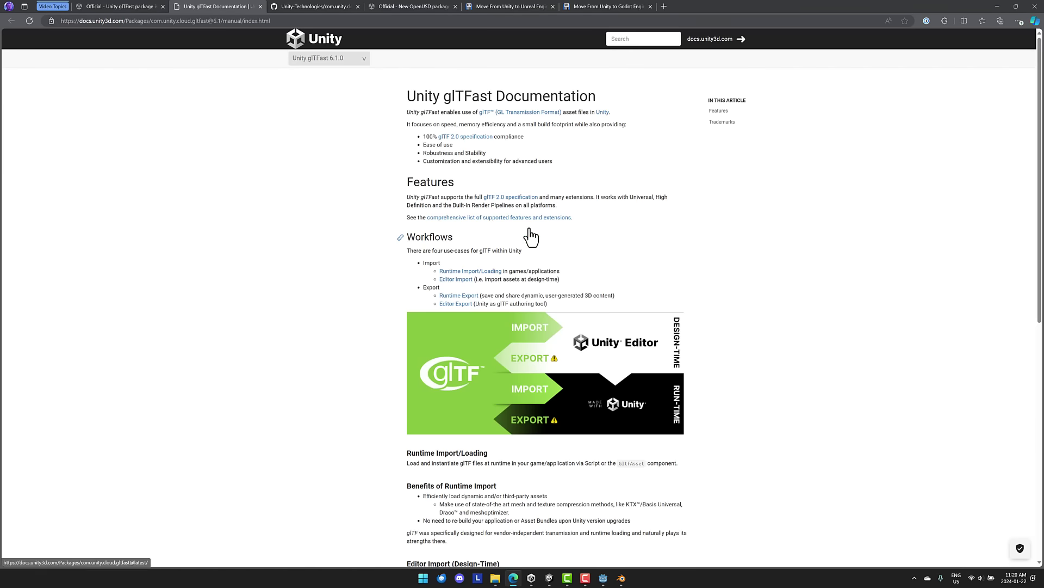
scroll(539, 225, "down", 10)
scroll(539, 225, "up", 1)
scroll(540, 226, "up", 8)
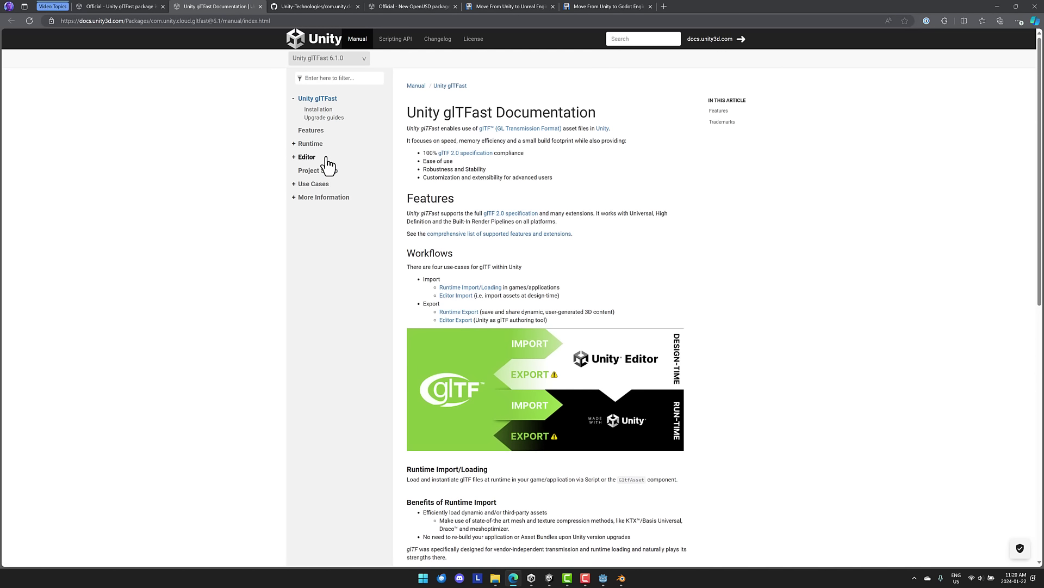
left_click(129, 6)
scroll(673, 408, "down", 7)
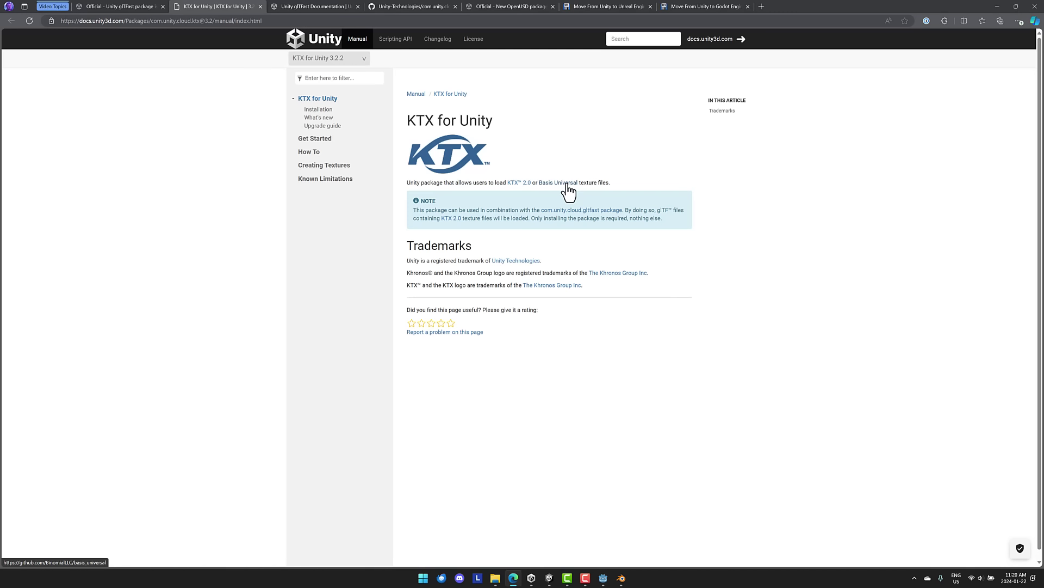
left_click(314, 4)
left_click(400, 7)
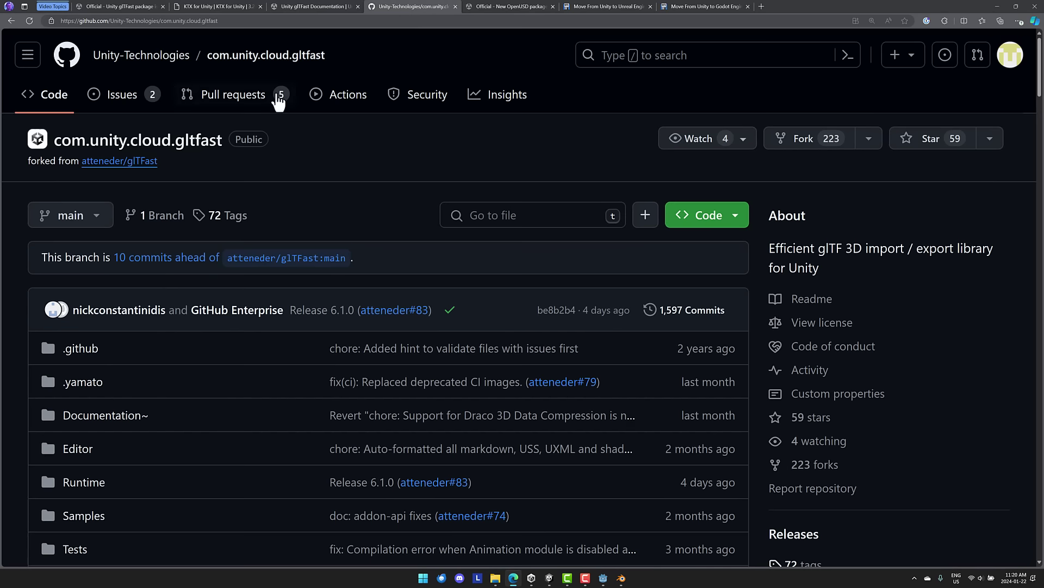
scroll(739, 280, "down", 1)
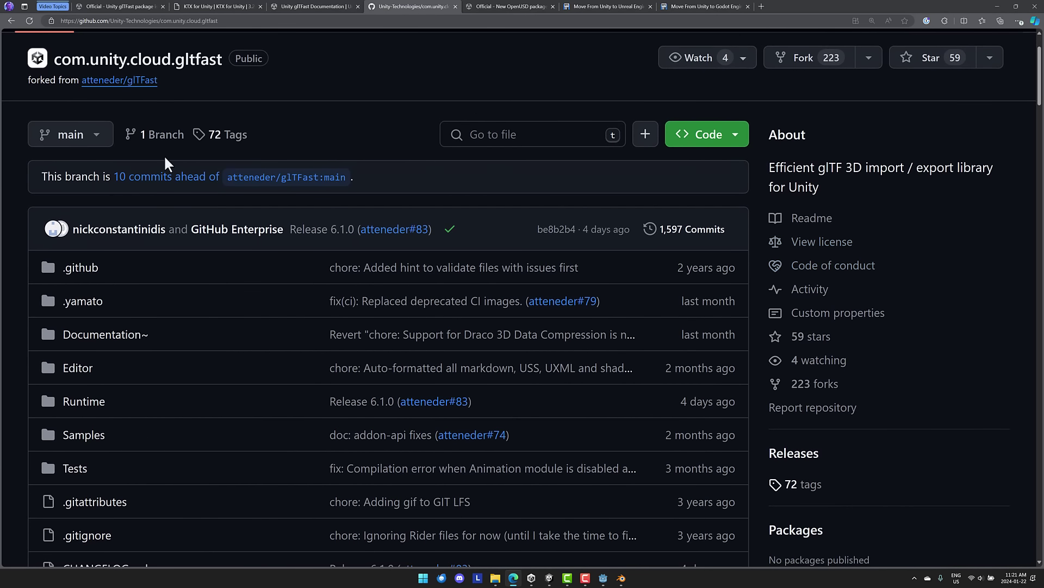
scroll(567, 153, "up", 1)
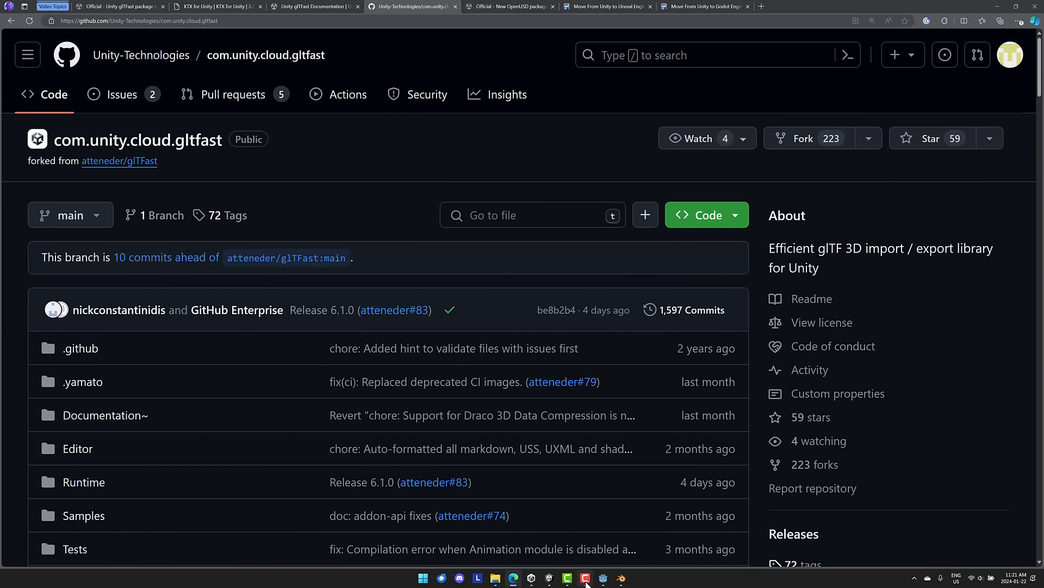
- Check the Package Manager's 'Install package from git URL...' option in Unity, then close the Package Manager
left_click(549, 579)
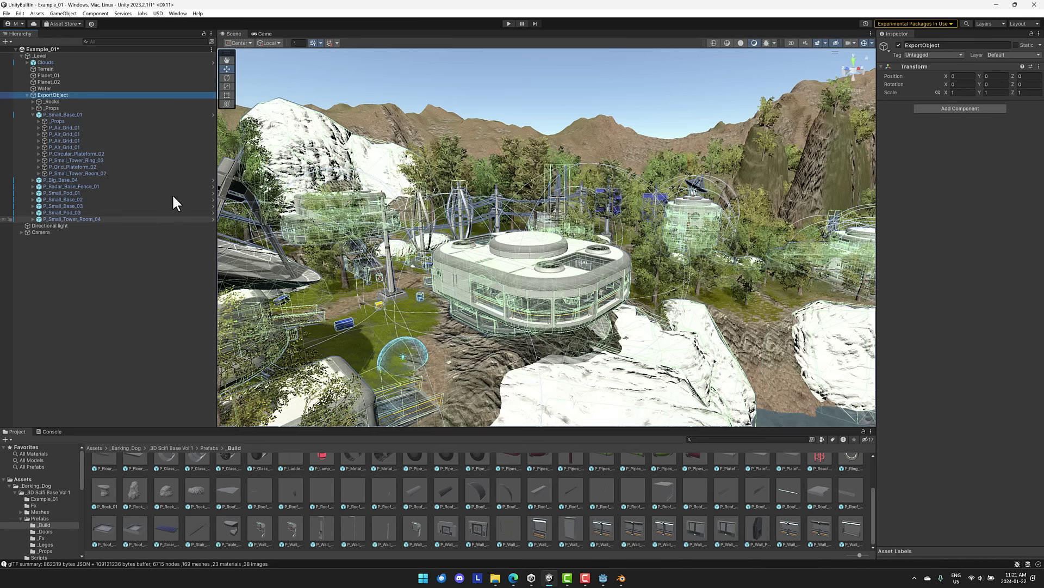
left_click(178, 13)
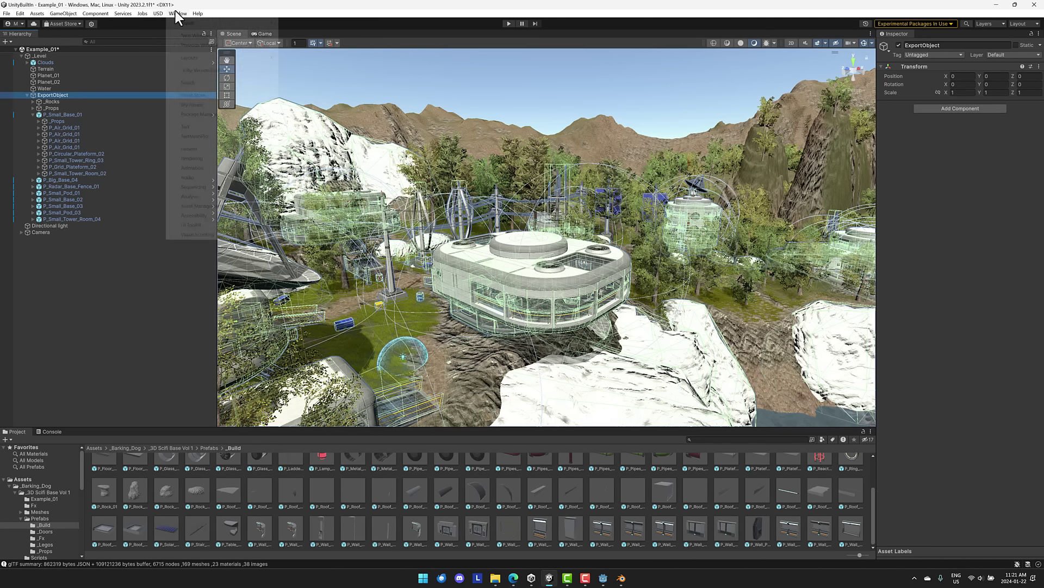
left_click(210, 114)
left_click(257, 104)
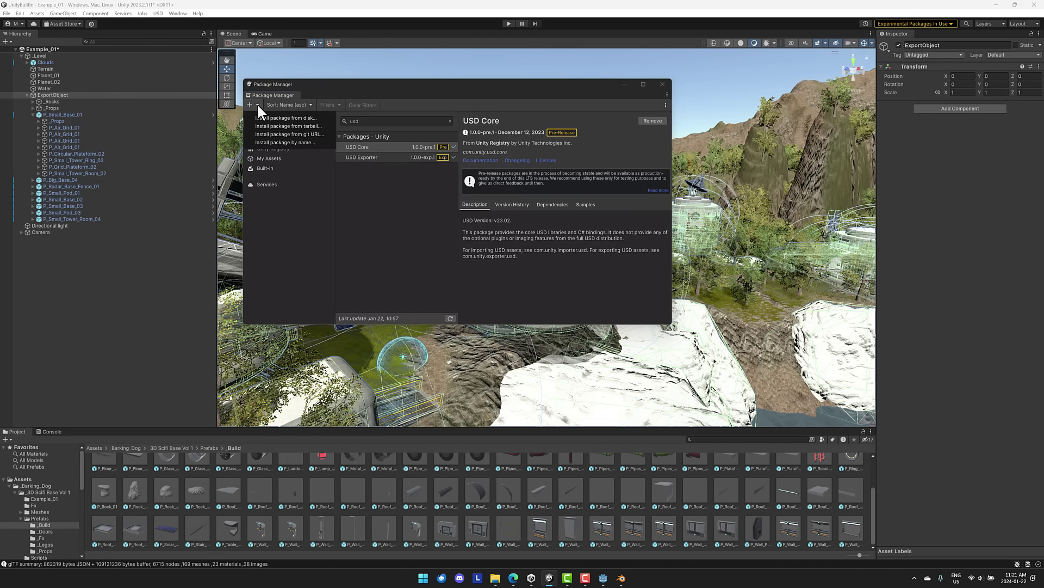
left_click(281, 135)
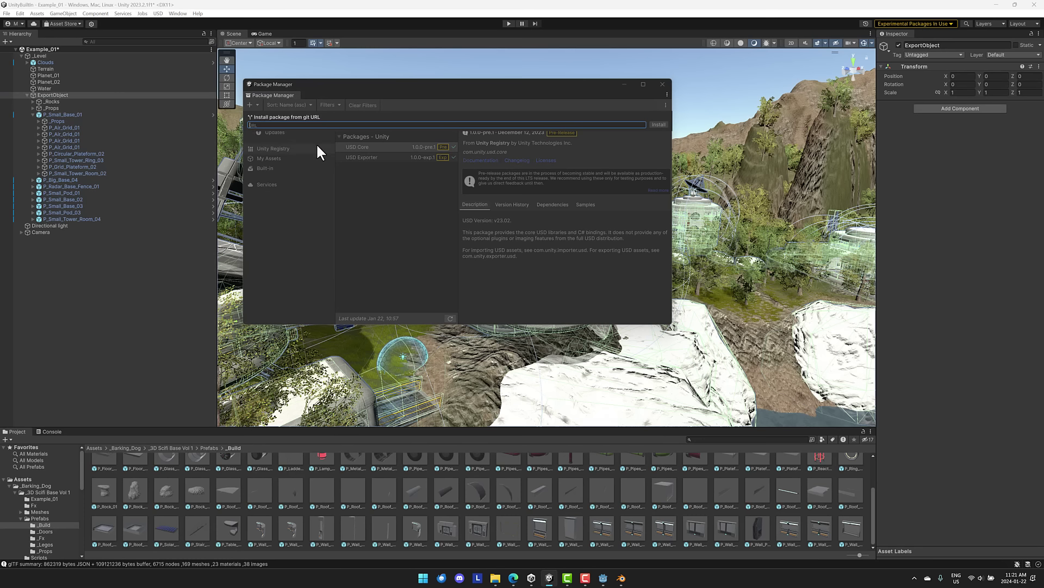
left_click(453, 257)
left_click(662, 84)
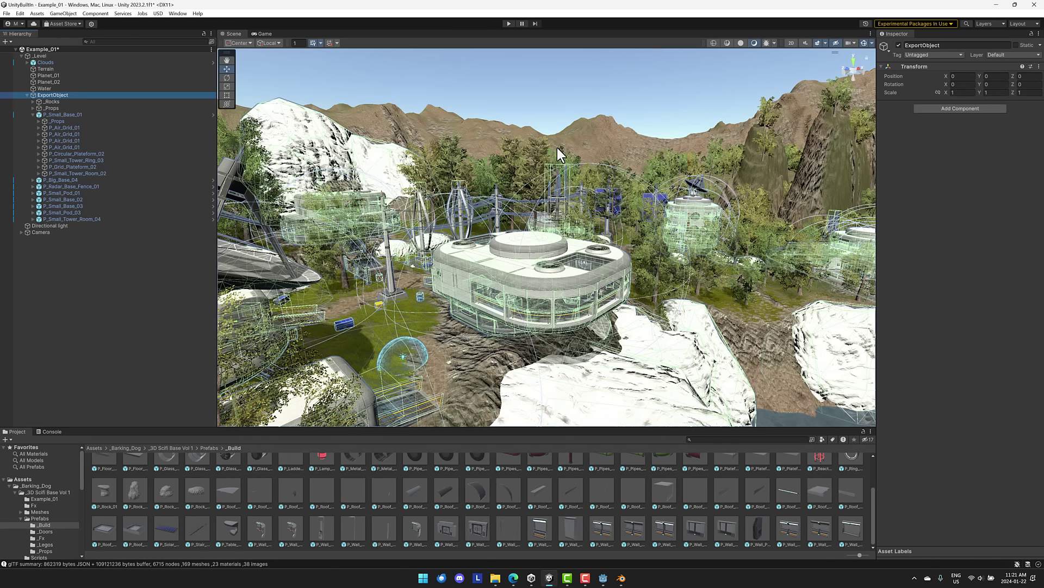
- Read through the New OpenUSD packages forum thread, then switch to the Unity-to-Unreal article
key("alt+Tab")
key("ctrl+Tab")
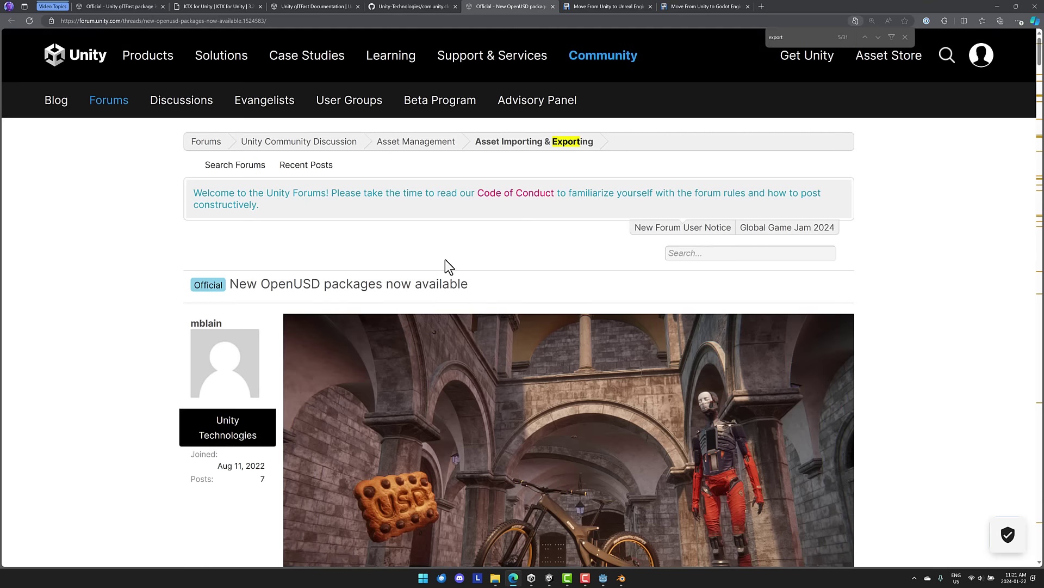
scroll(445, 260, "down", 4)
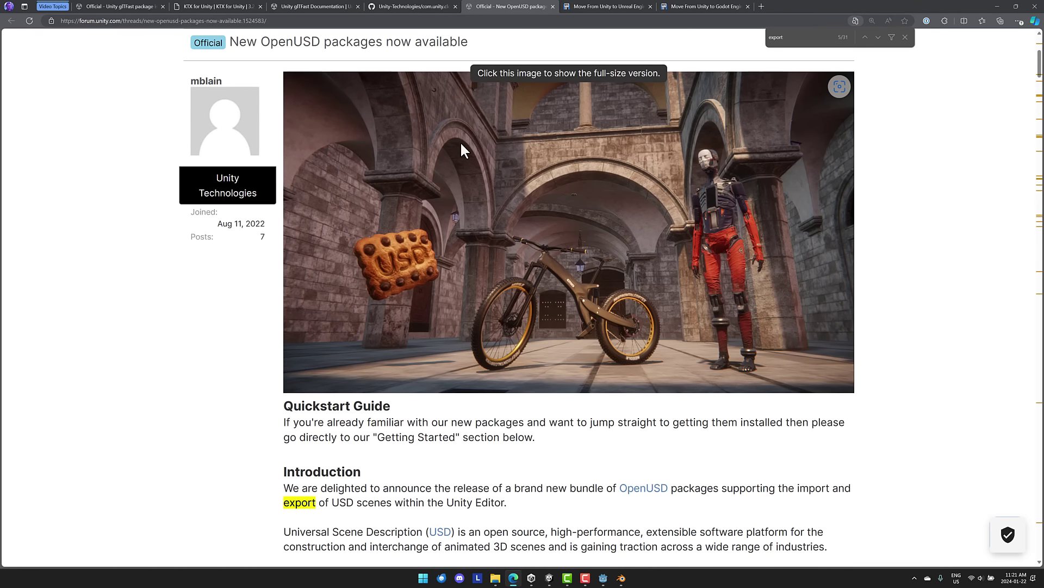
scroll(759, 138, "down", 2)
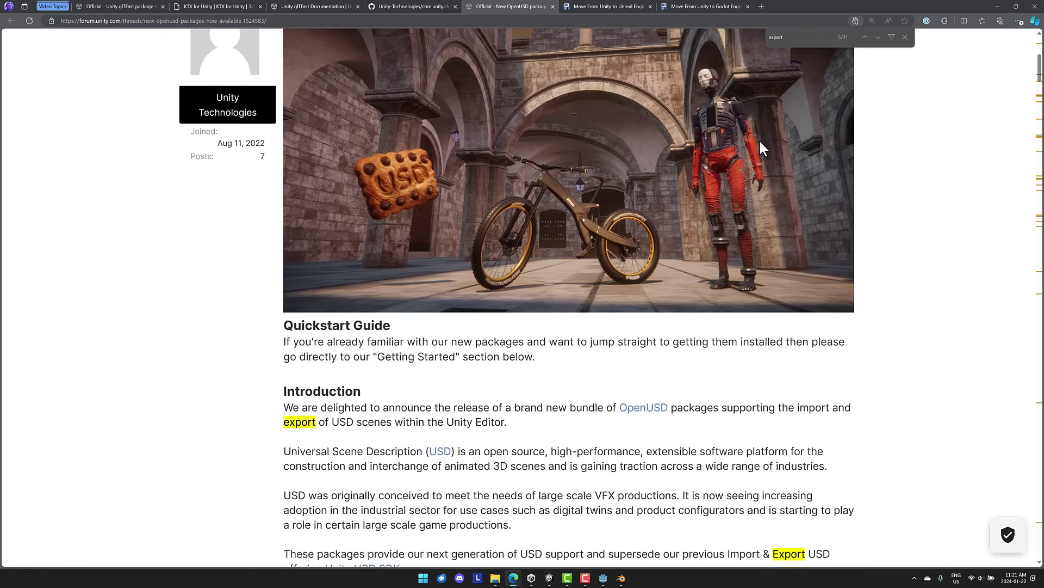
scroll(759, 138, "up", 2)
scroll(732, 136, "down", 5)
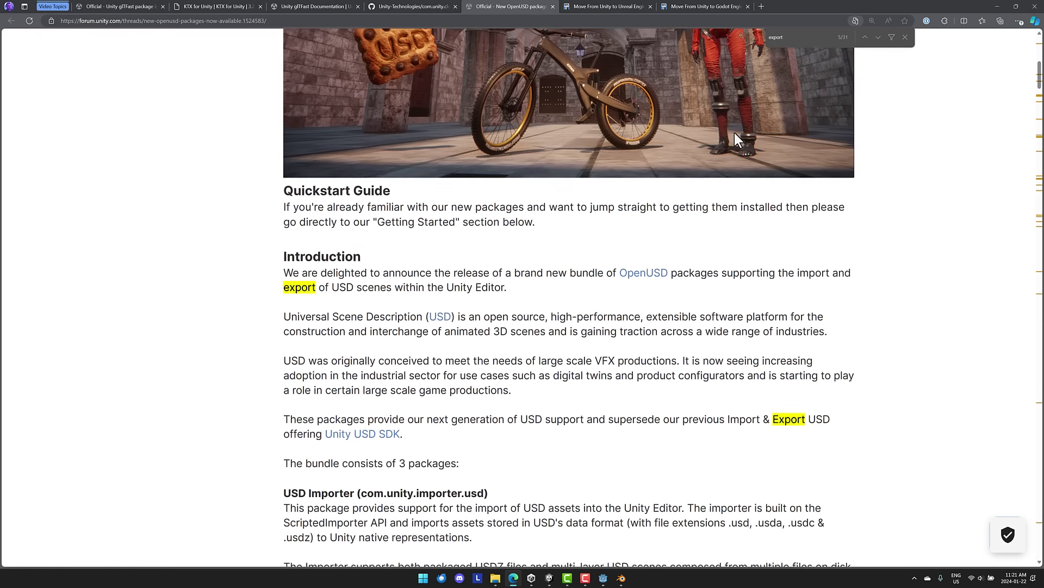
scroll(664, 181, "down", 6)
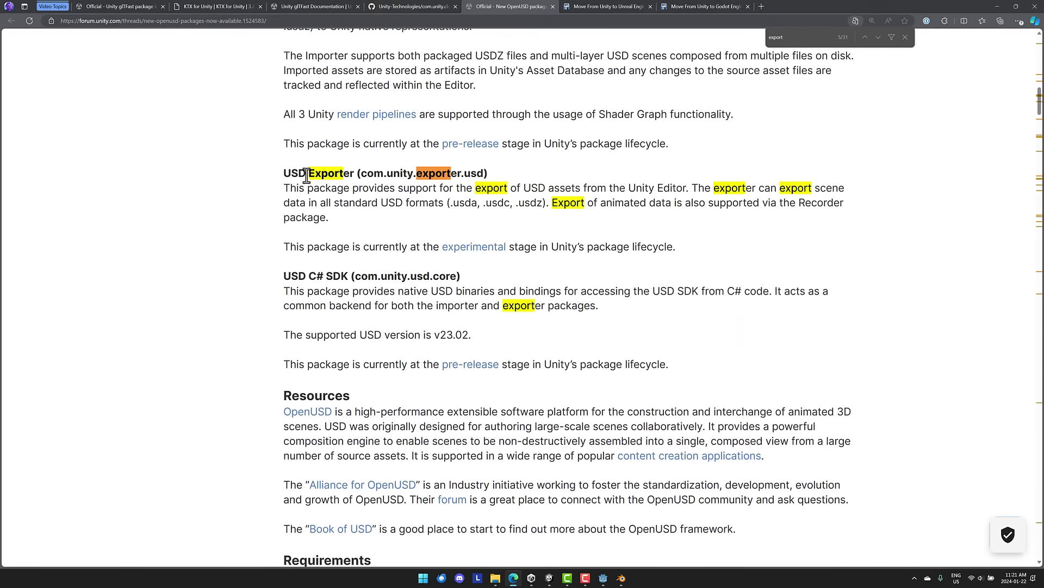
scroll(308, 175, "down", 1)
scroll(308, 176, "down", 8)
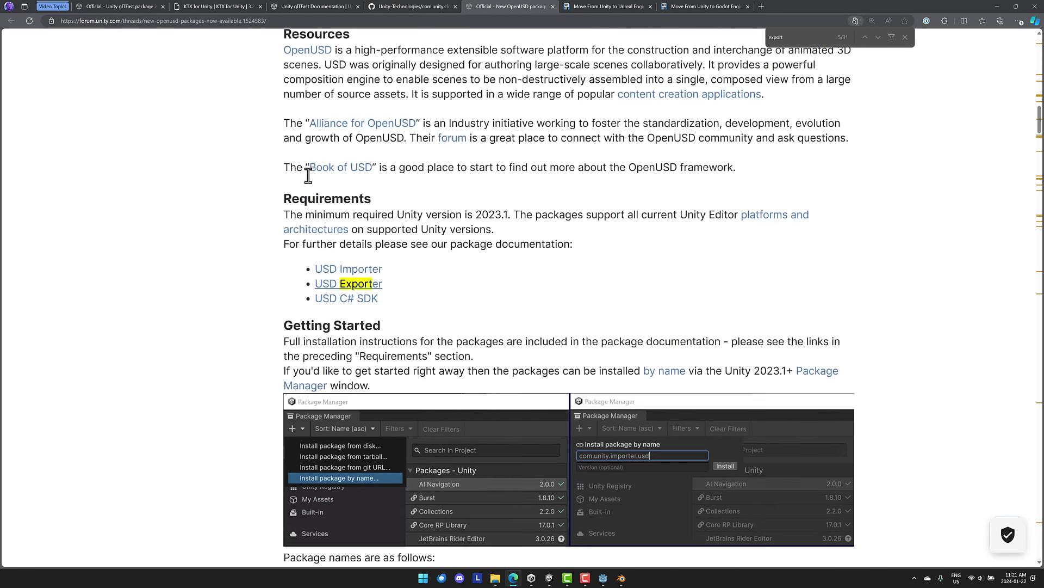
scroll(672, 155, "down", 9)
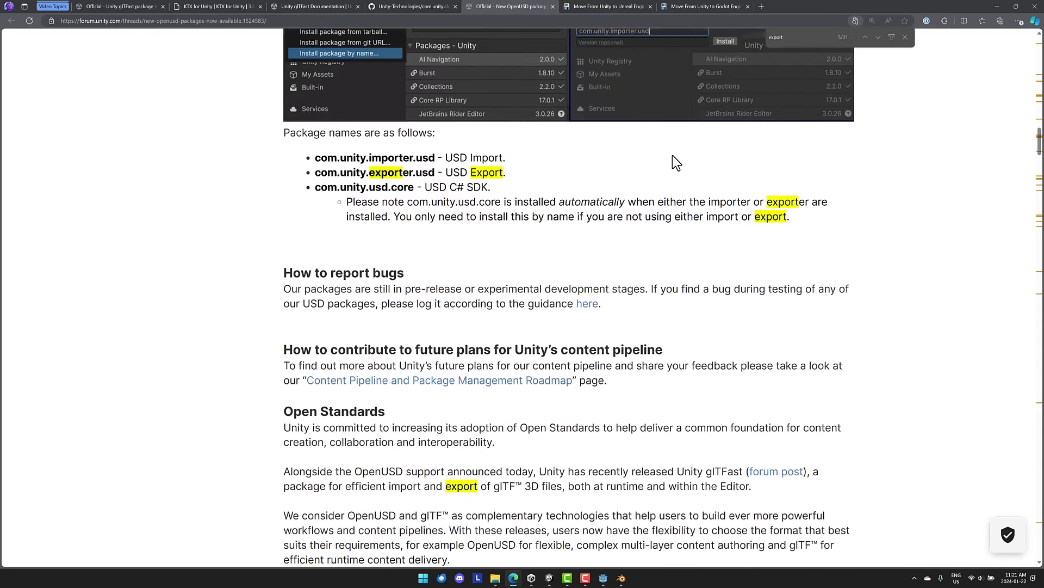
scroll(673, 155, "up", 20)
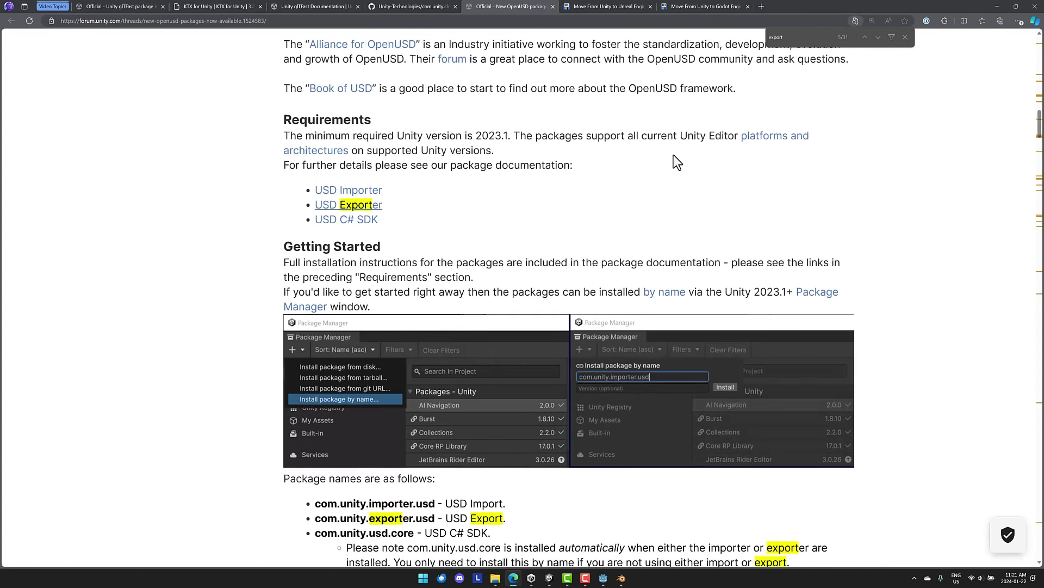
scroll(673, 155, "up", 7)
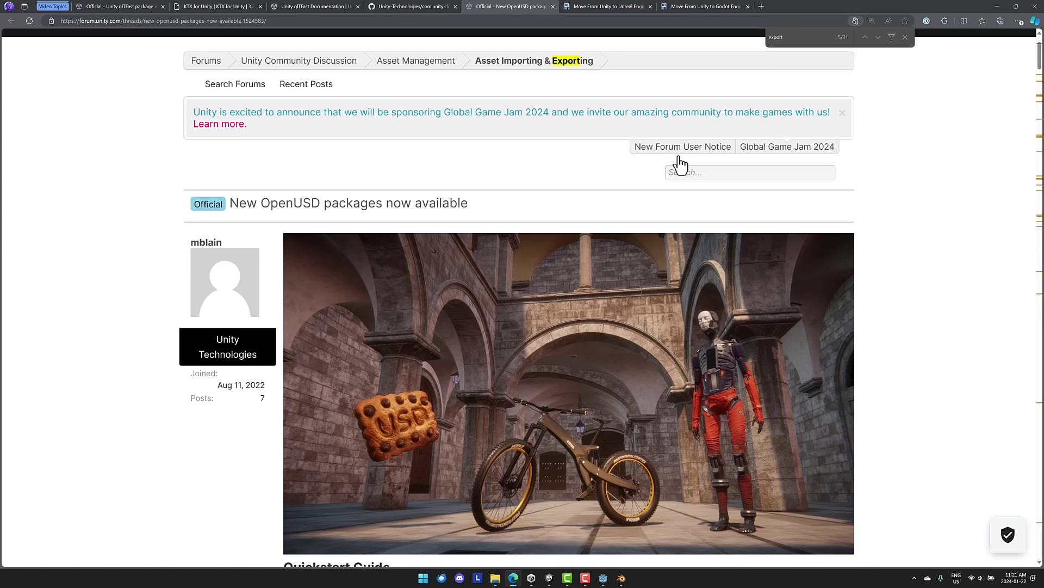
left_click(622, 6)
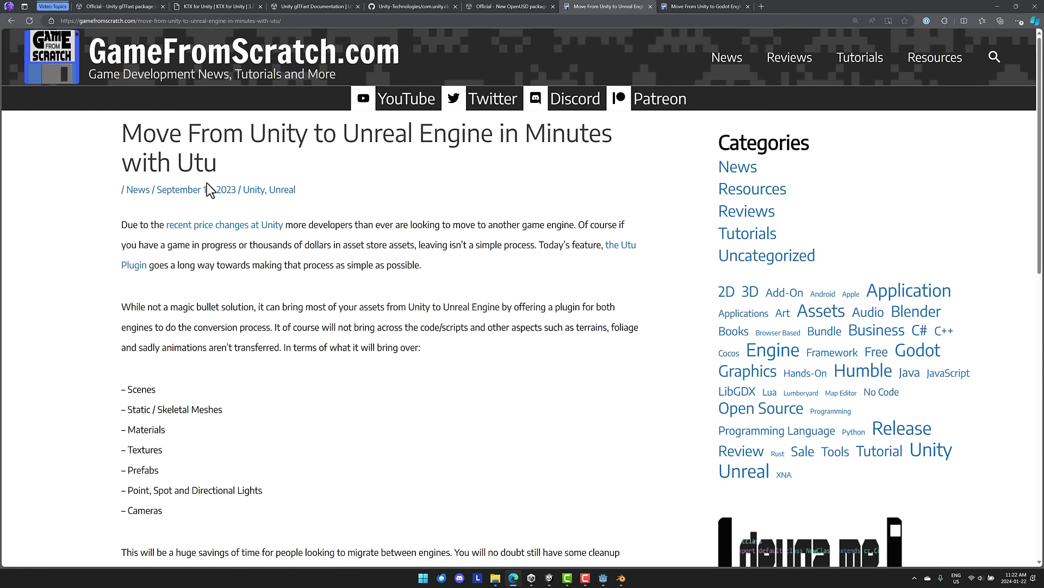
- Scroll through the Utu Unity-to-Unreal article and back up, then switch to the Godot article
scroll(501, 323, "down", 1)
scroll(501, 323, "down", 4)
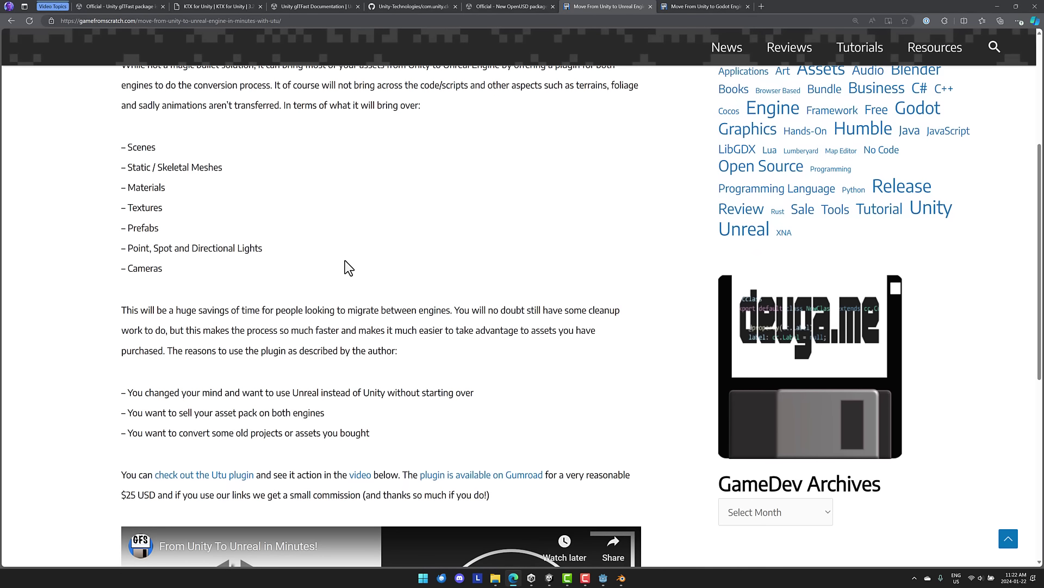
scroll(345, 260, "down", 5)
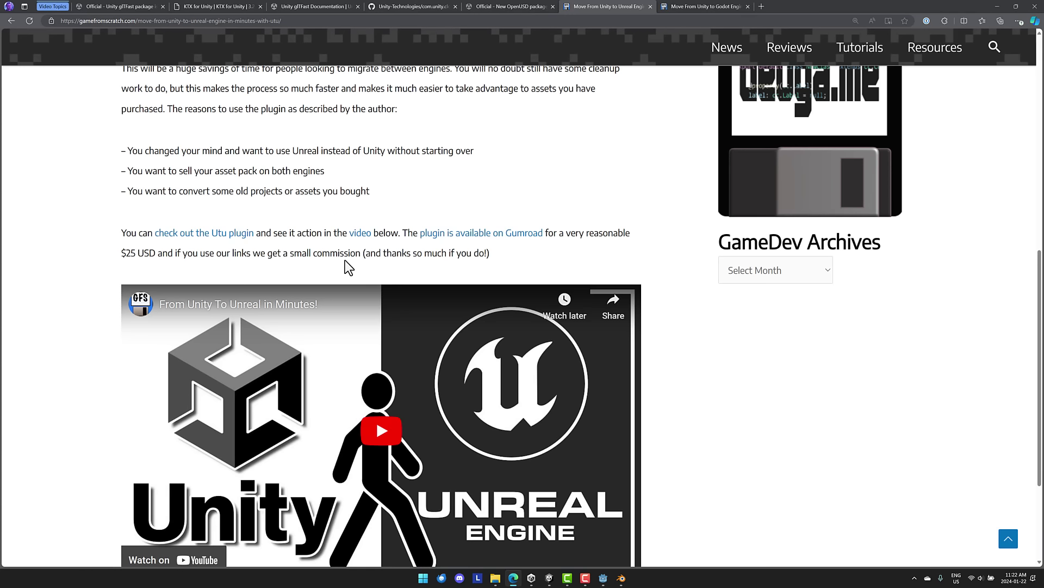
scroll(510, 191, "up", 9)
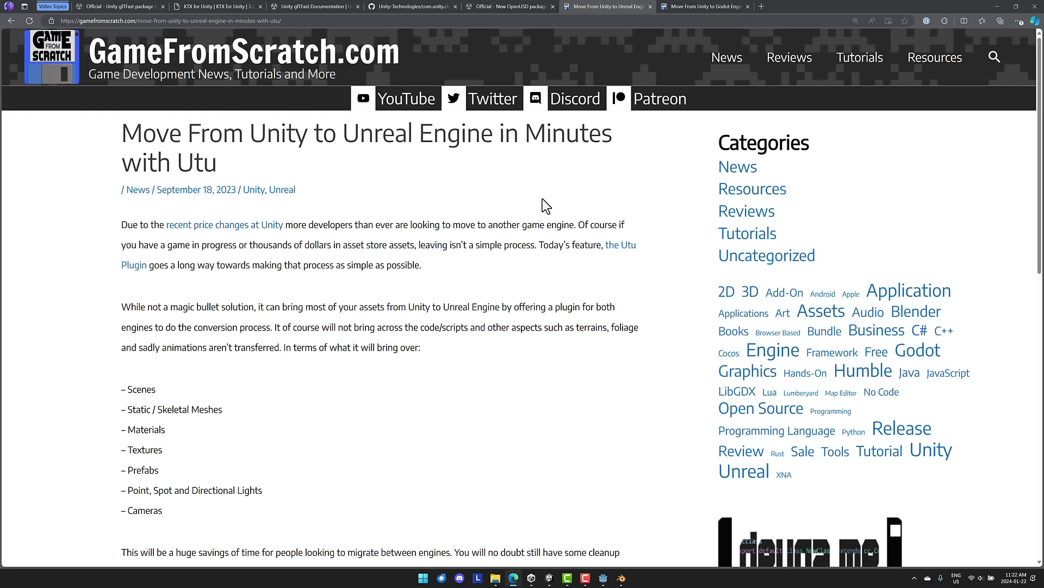
key("ctrl+Tab")
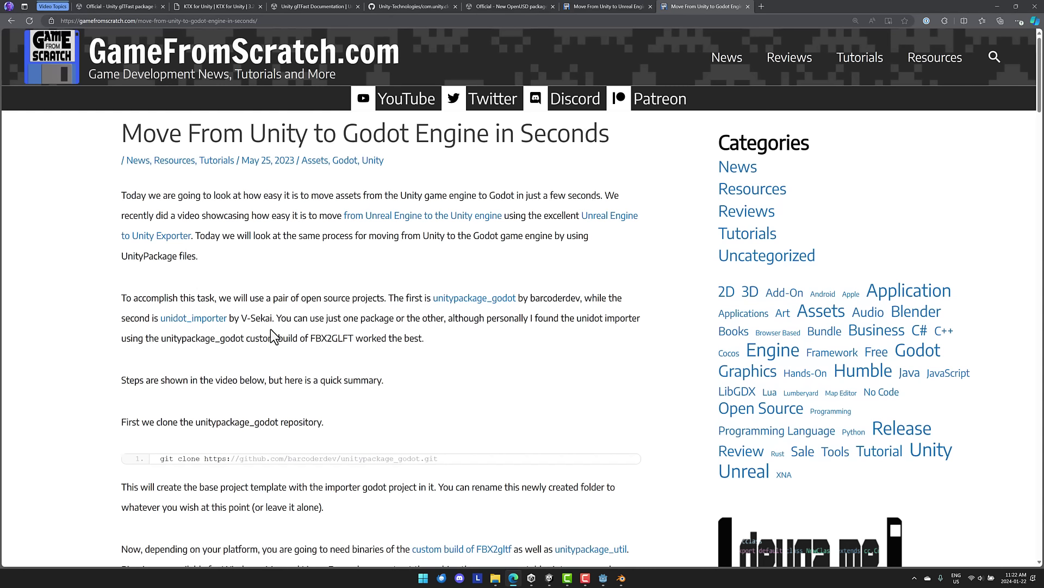
scroll(456, 297, "down", 3)
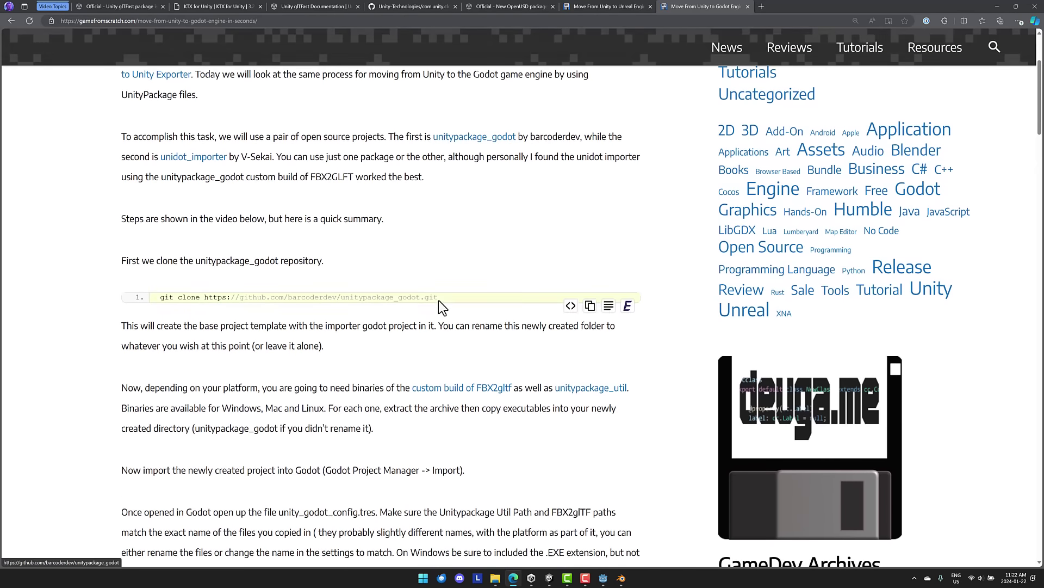
scroll(514, 171, "up", 3)
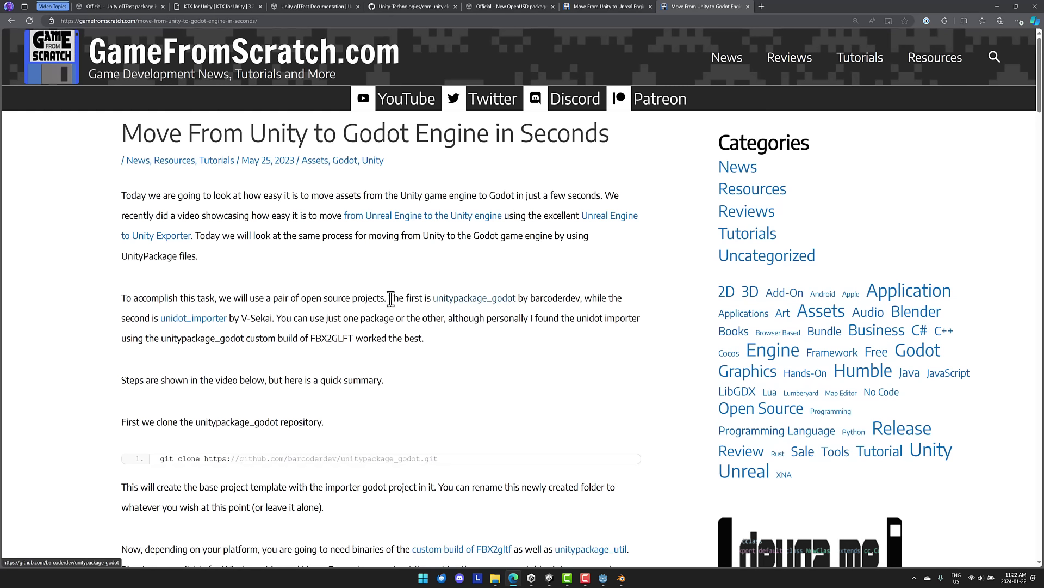
scroll(489, 318, "down", 8)
scroll(451, 311, "down", 20)
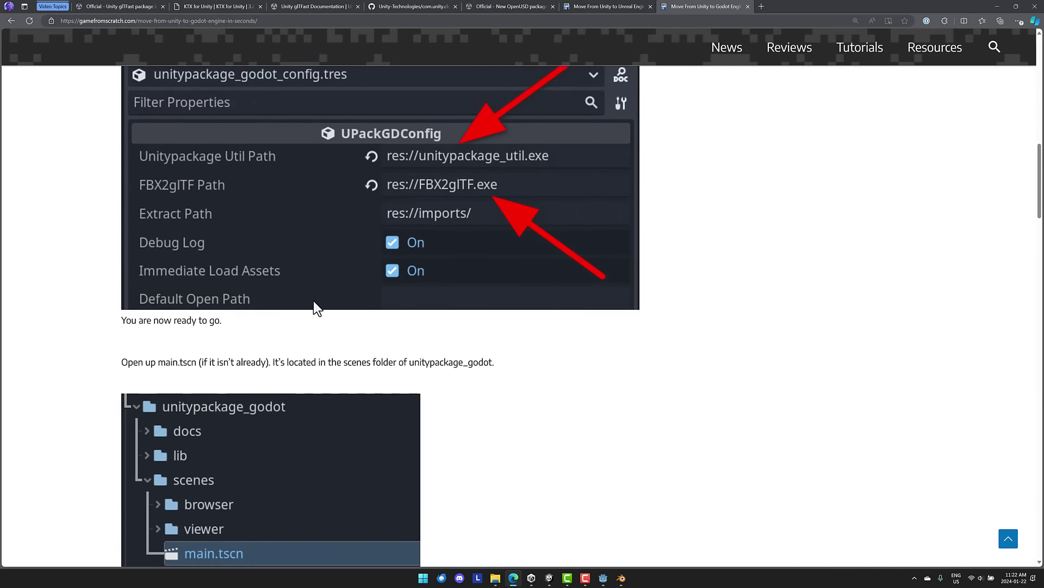
scroll(584, 274, "down", 20)
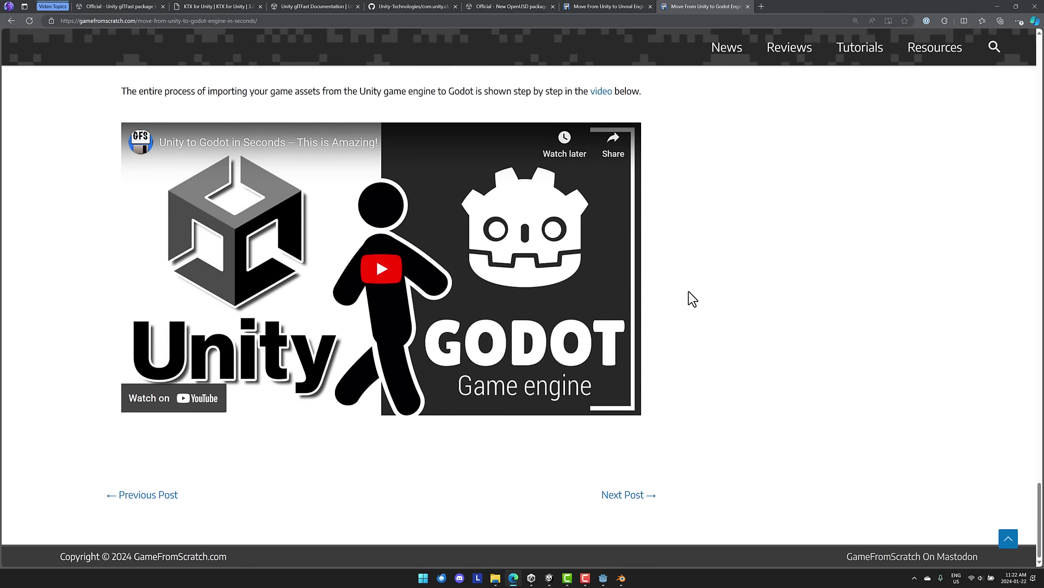
scroll(691, 284, "up", 20)
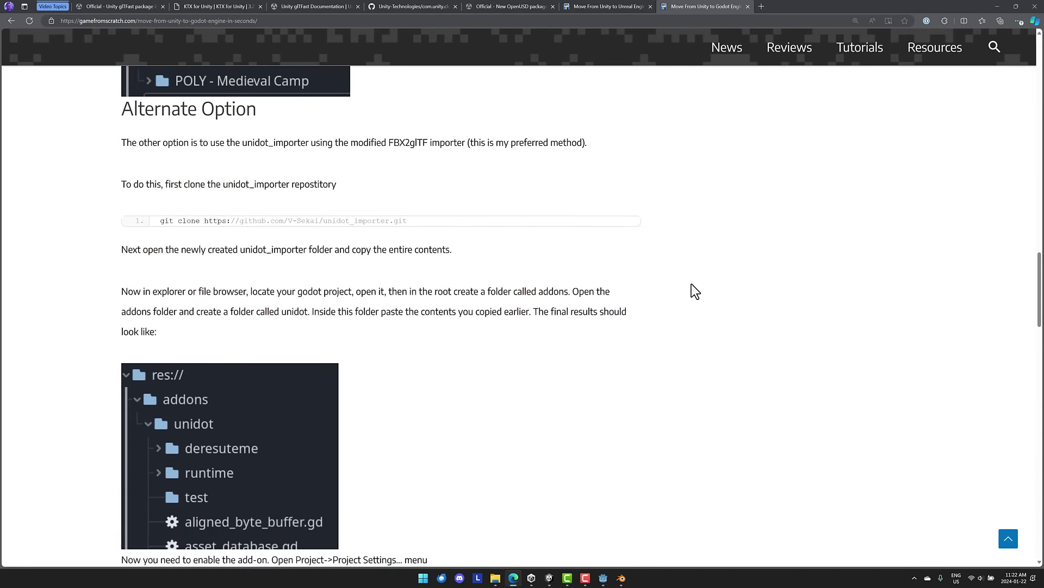
scroll(691, 284, "up", 20)
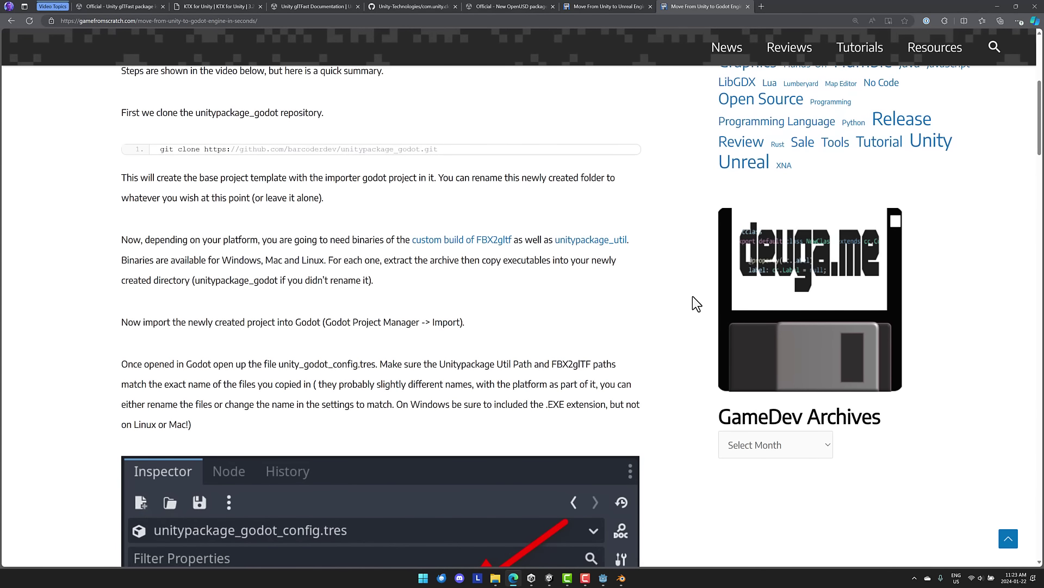
scroll(693, 296, "up", 5)
- Switch to the first browser tab, the glTFast announcement thread, and scroll to its header
key("ctrl+1")
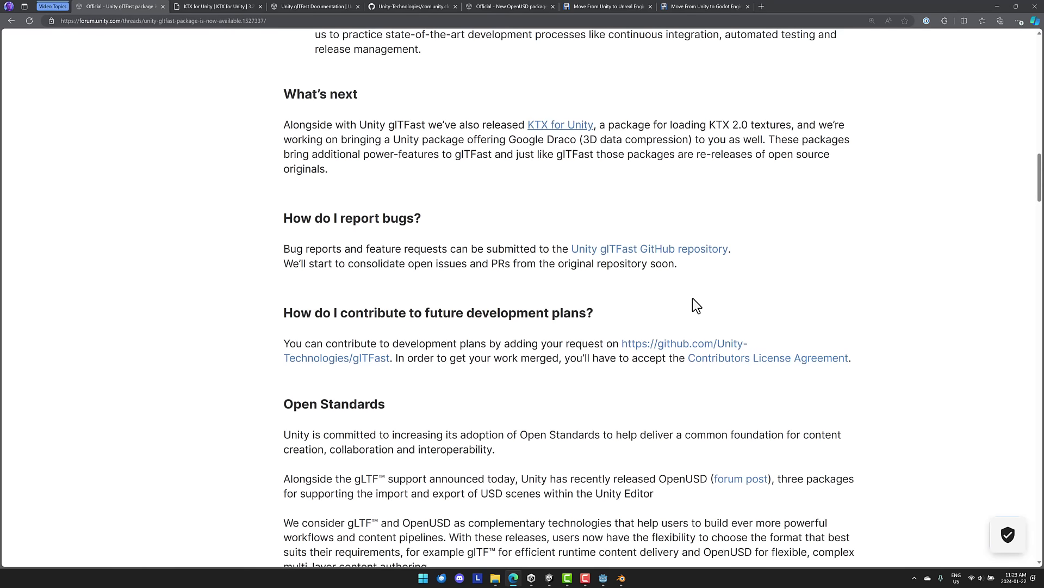
scroll(693, 293, "up", 10)
scroll(684, 300, "down", 1)
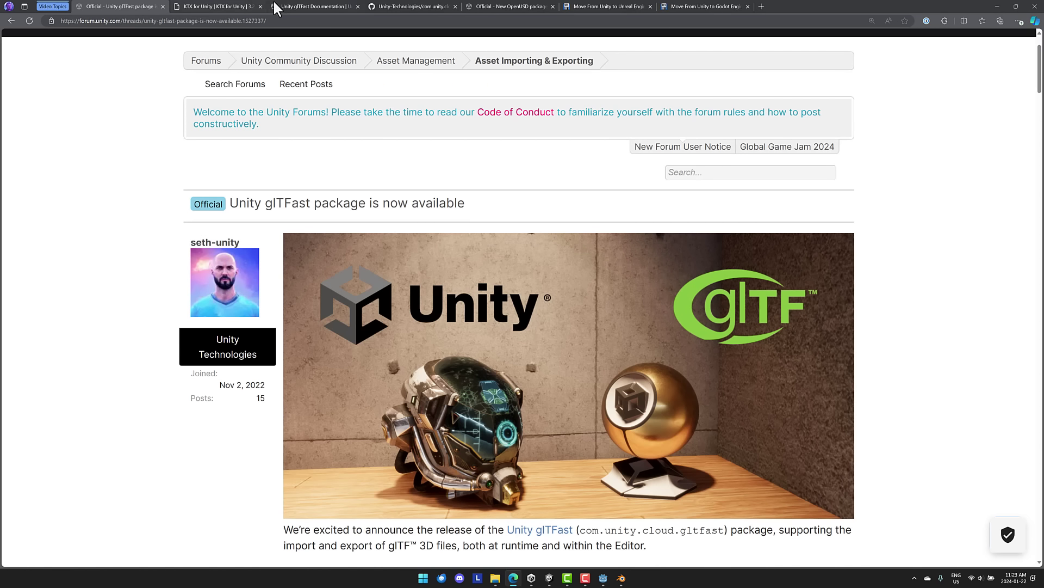
- Open the New OpenUSD packages thread, scroll to the Introduction, and highlight 'large scale VFX productions', then clear the highlight
left_click(406, 6)
left_click(508, 6)
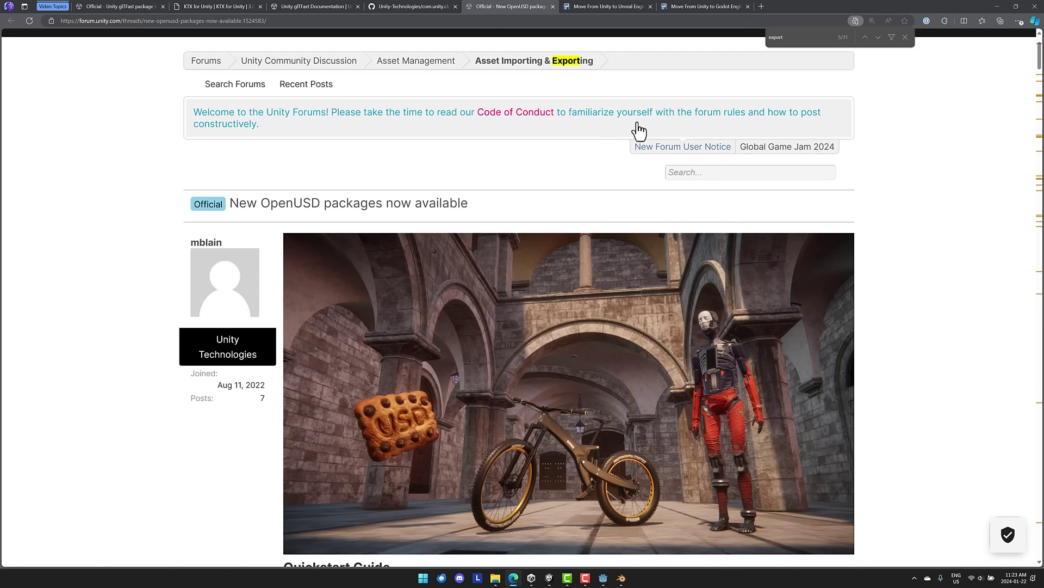
scroll(468, 185, "down", 6)
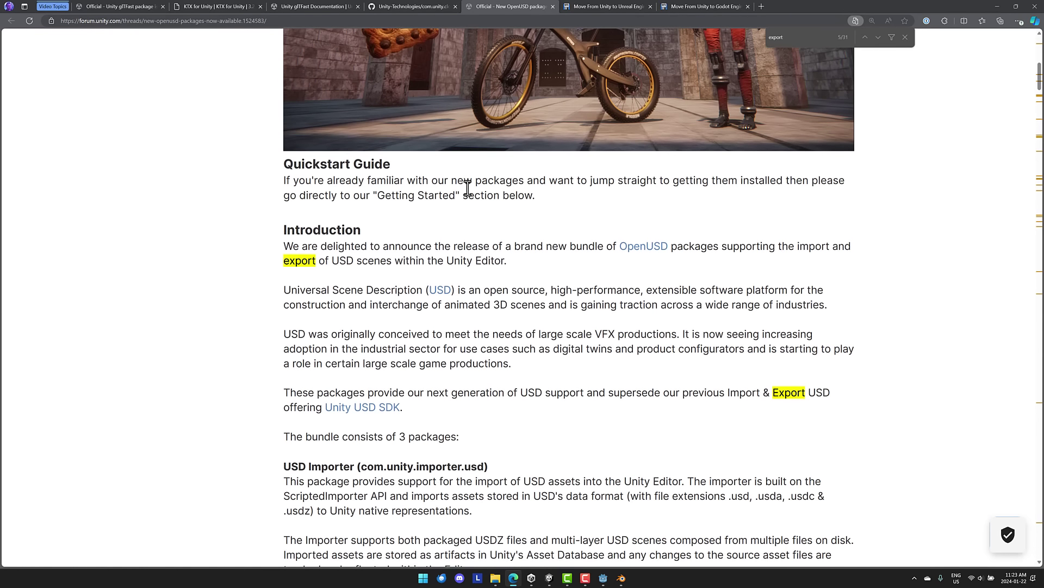
scroll(588, 295, "down", 1)
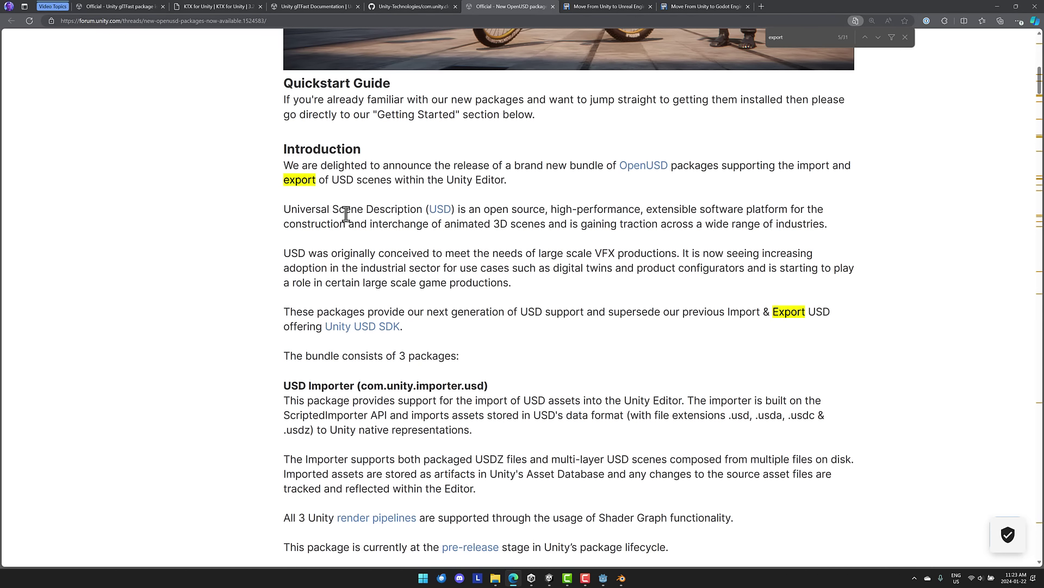
left_click_drag(538, 253, 677, 253)
left_click(723, 256)
left_click(550, 578)
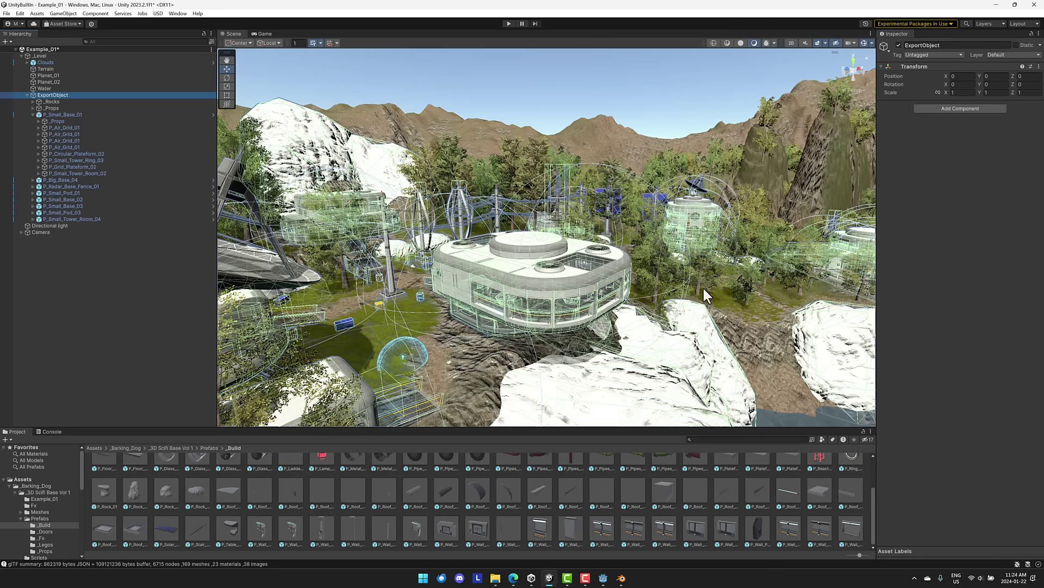
right_click_drag(664, 107, 375, 144)
right_click_drag(491, 218, 430, 229)
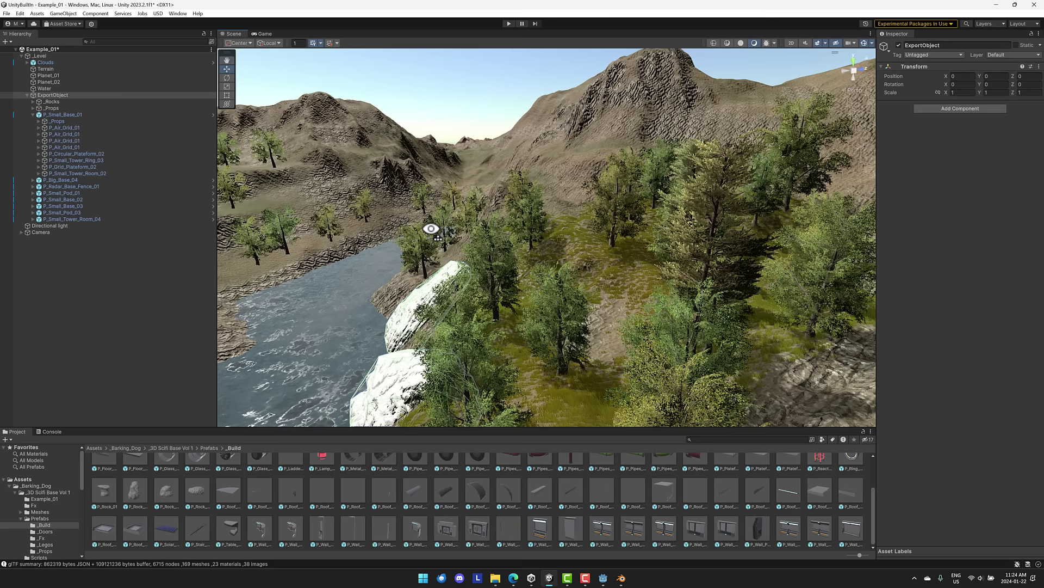
right_click_drag(431, 228, 431, 229)
right_click_drag(599, 269, 754, 266)
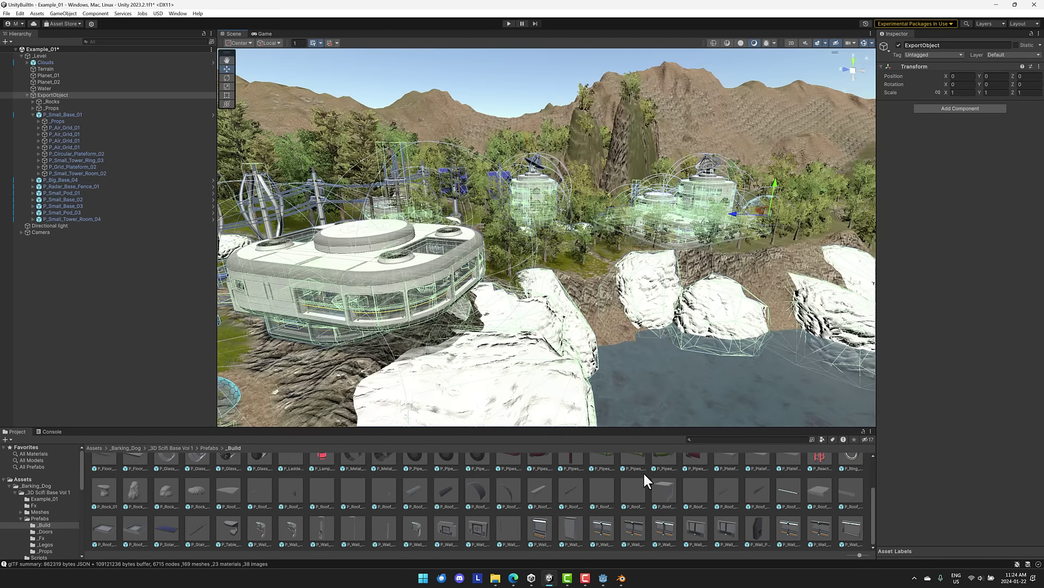